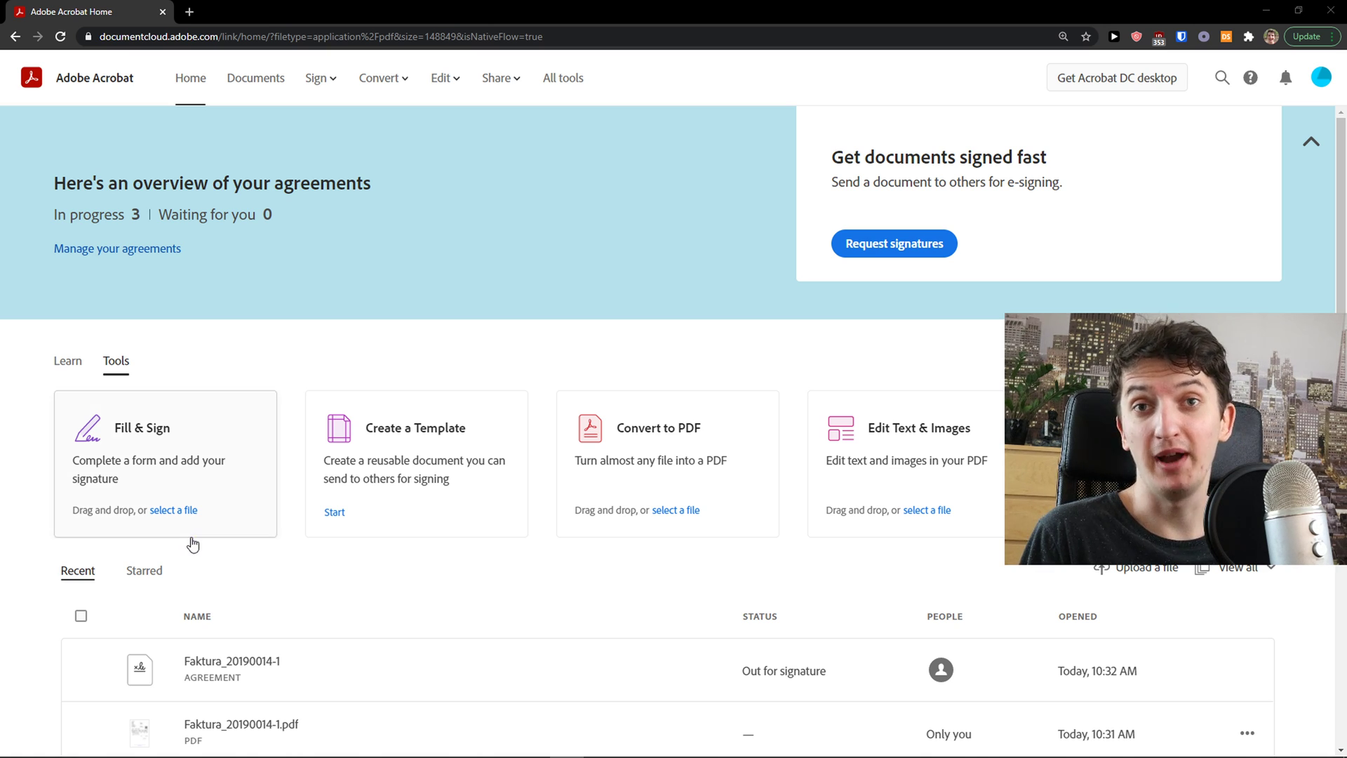
Step: Open the list of stored documents
scroll(431, 474, "down", 1)
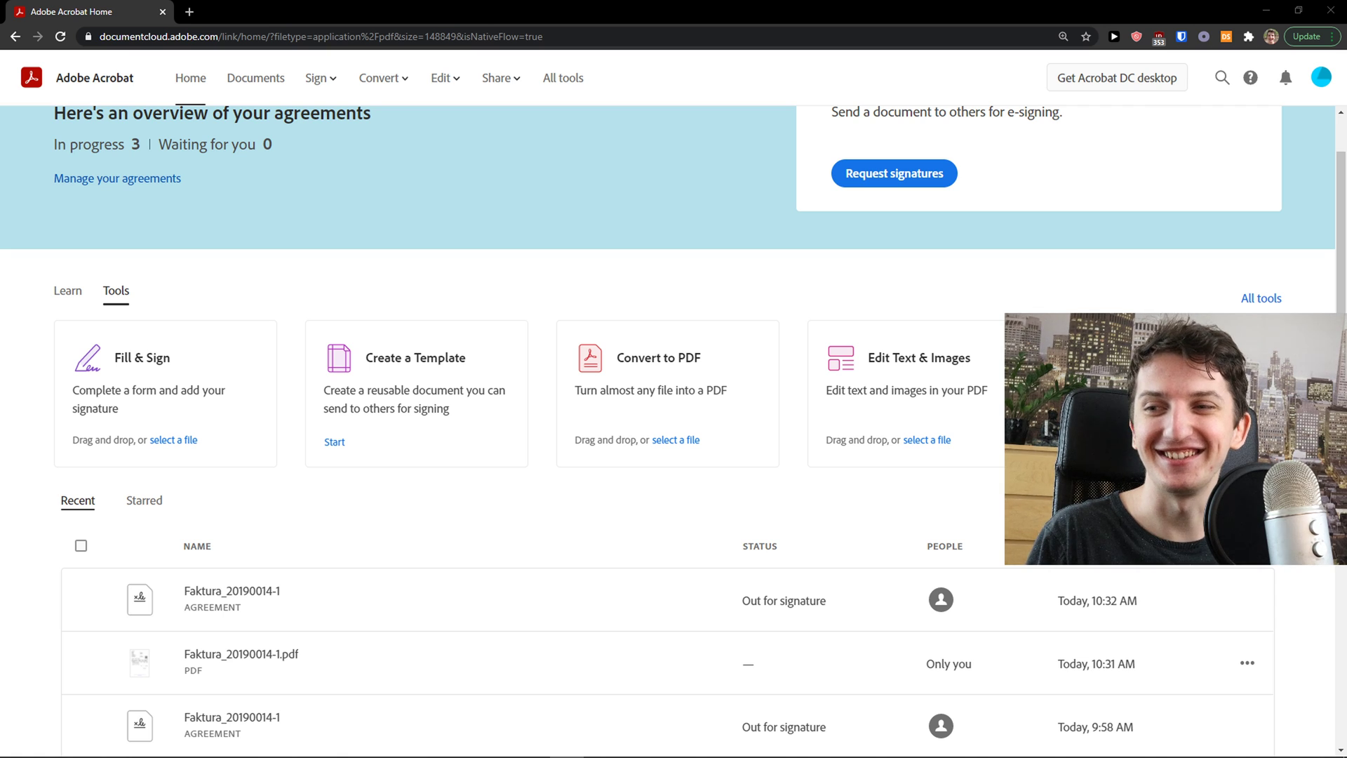
scroll(271, 477, "down", 1)
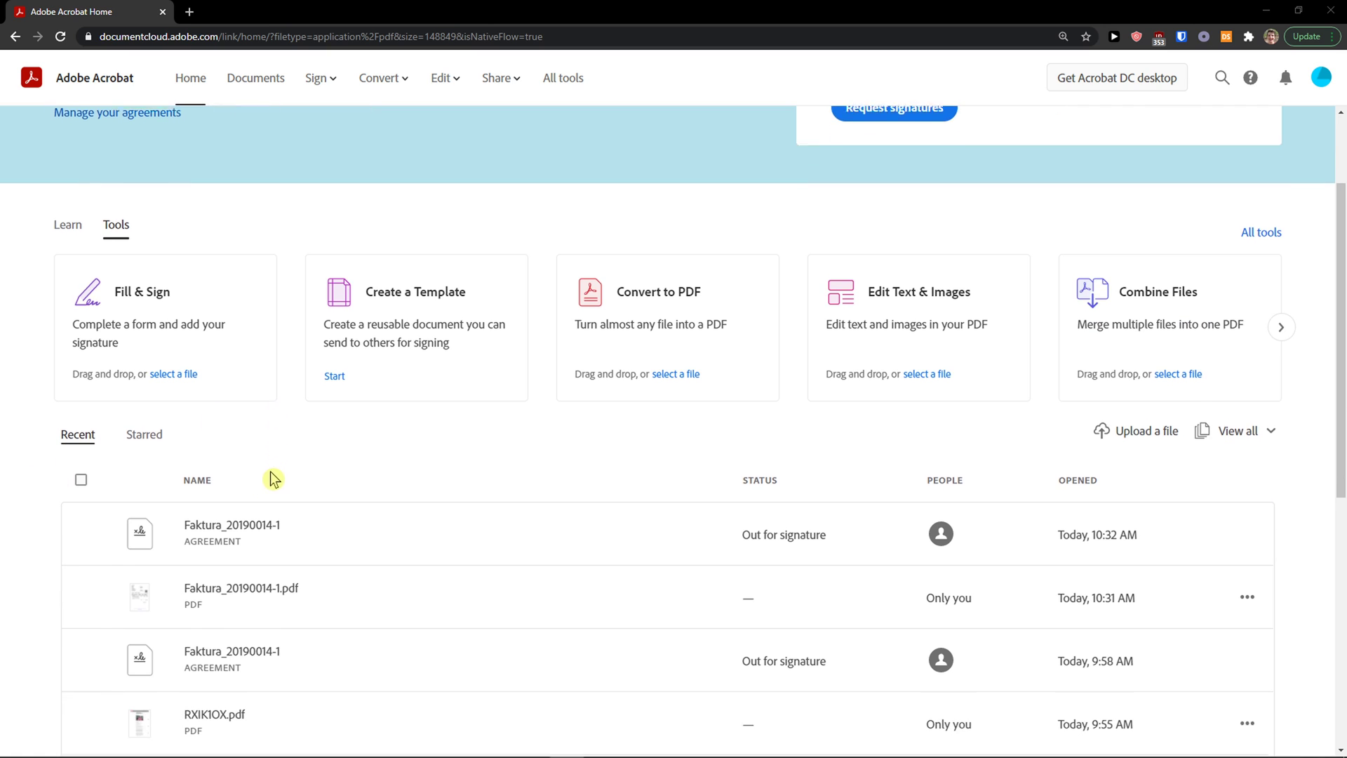
scroll(324, 463, "up", 2)
scroll(400, 394, "down", 1)
scroll(396, 386, "up", 1)
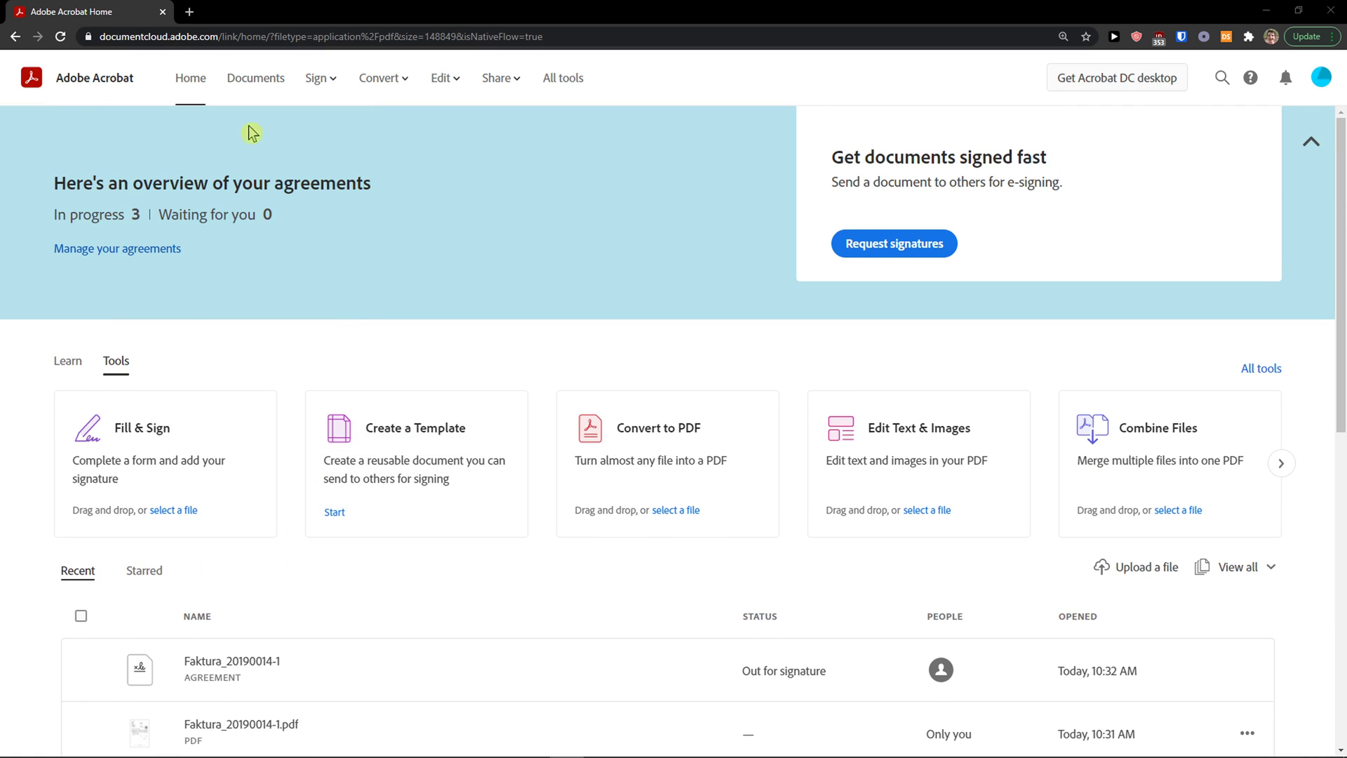
left_click(251, 90)
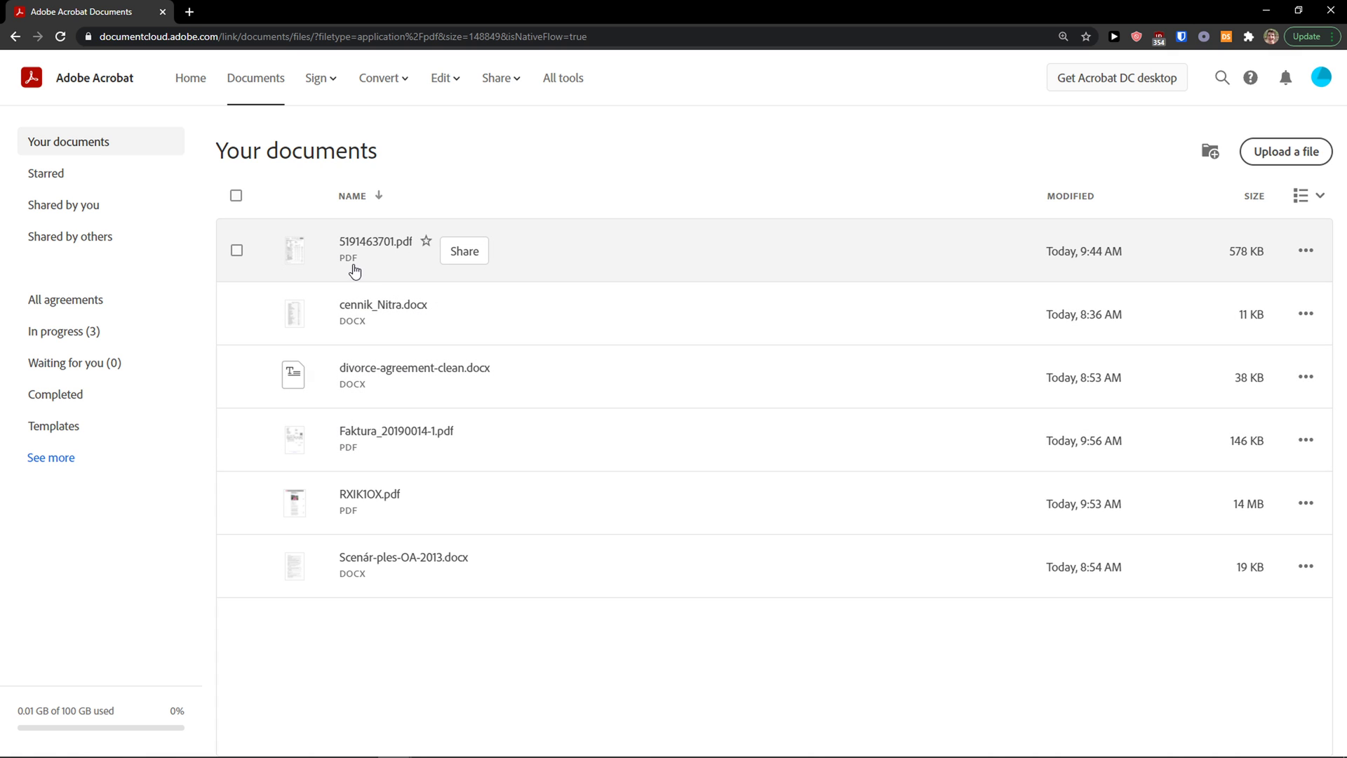
Step: Go to the Sign tools page and look over the Convert, Edit and Share menus
left_click(318, 79)
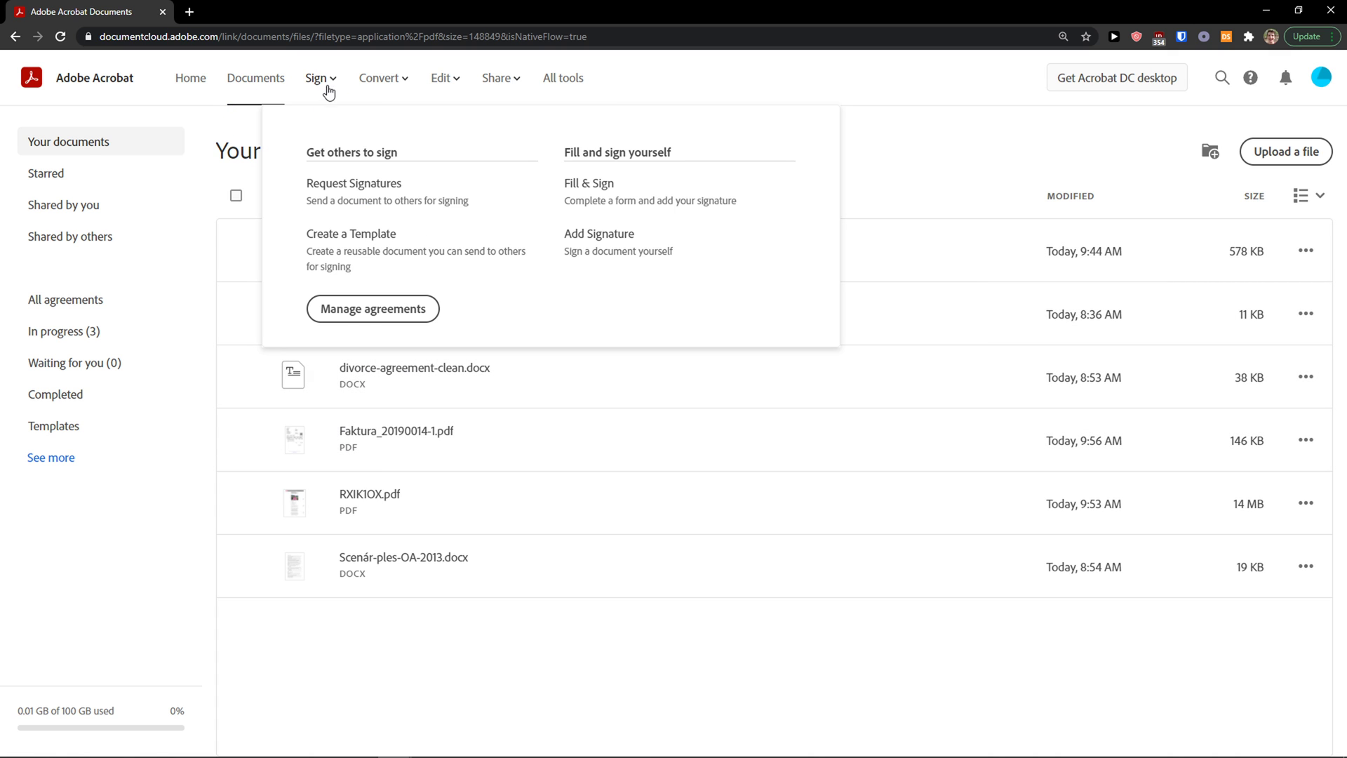
left_click(318, 81)
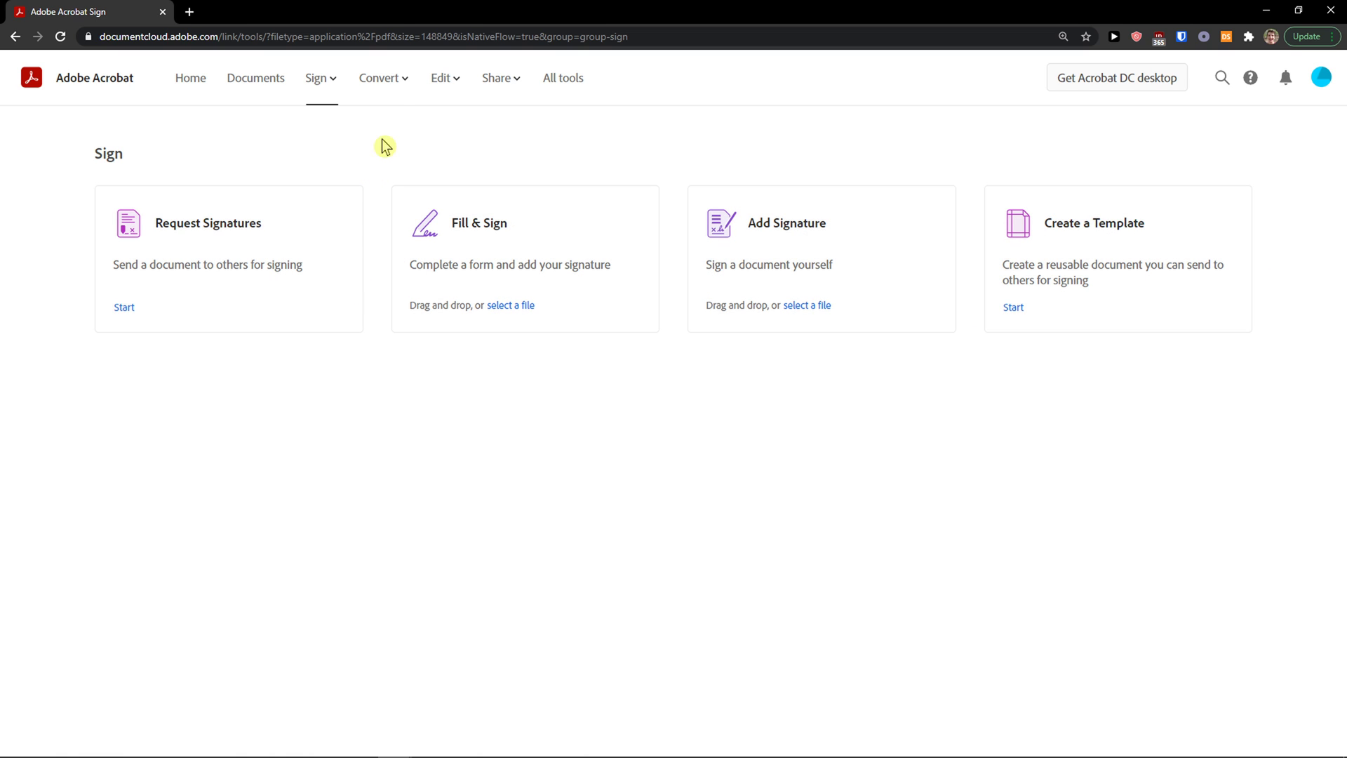
left_click(394, 83)
mouse_move(461, 89)
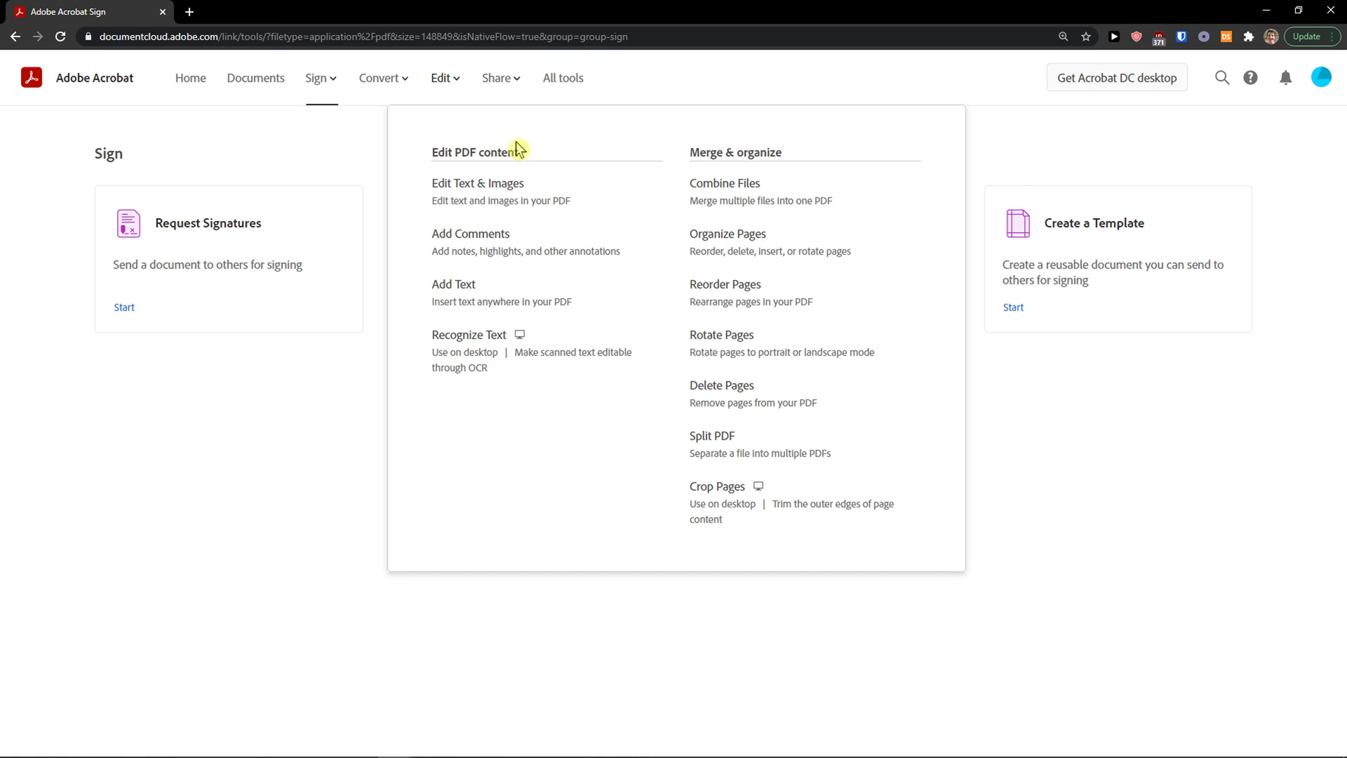
mouse_move(517, 81)
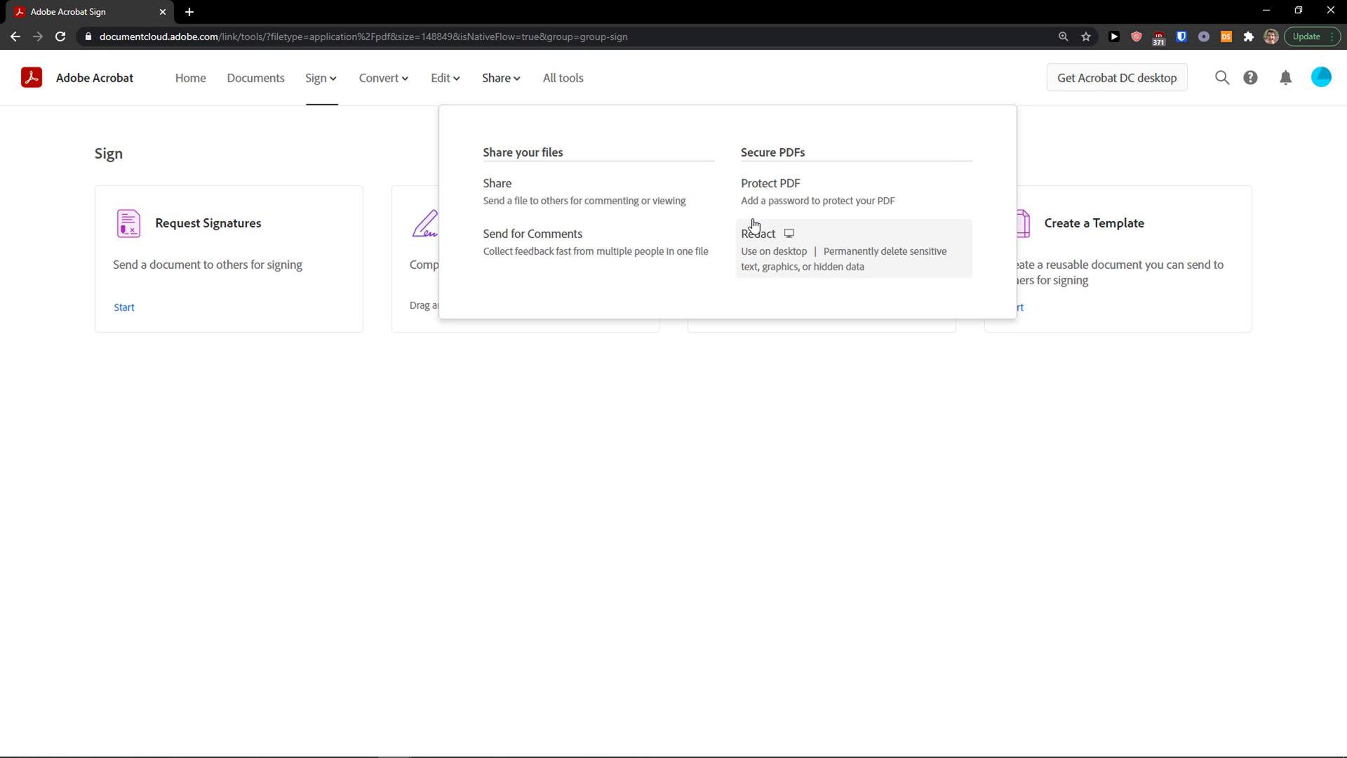
Step: Show the All tools page, scrolled back to the top
left_click(569, 80)
scroll(608, 309, "down", 15)
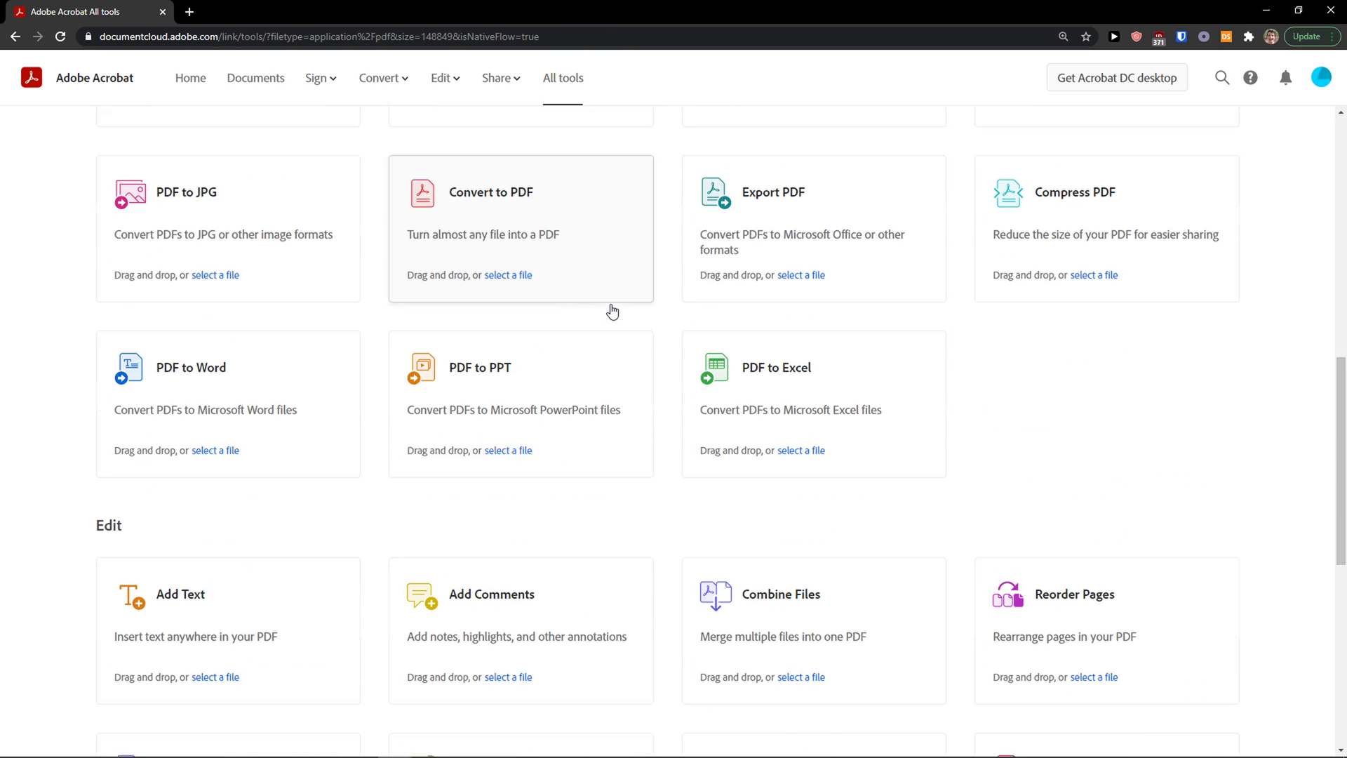
scroll(611, 312, "up", 15)
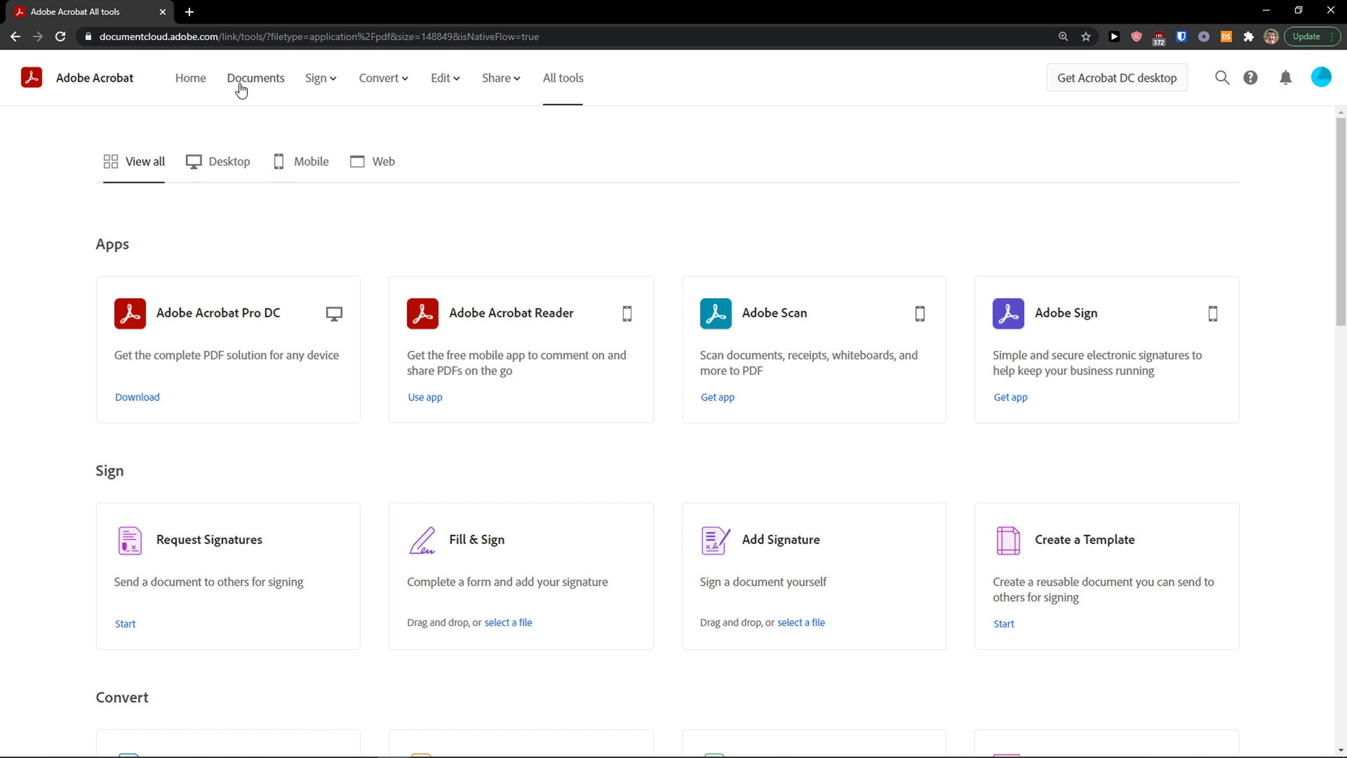
Step: Return to the Sign tools and start a new Request Signatures form
left_click(314, 81)
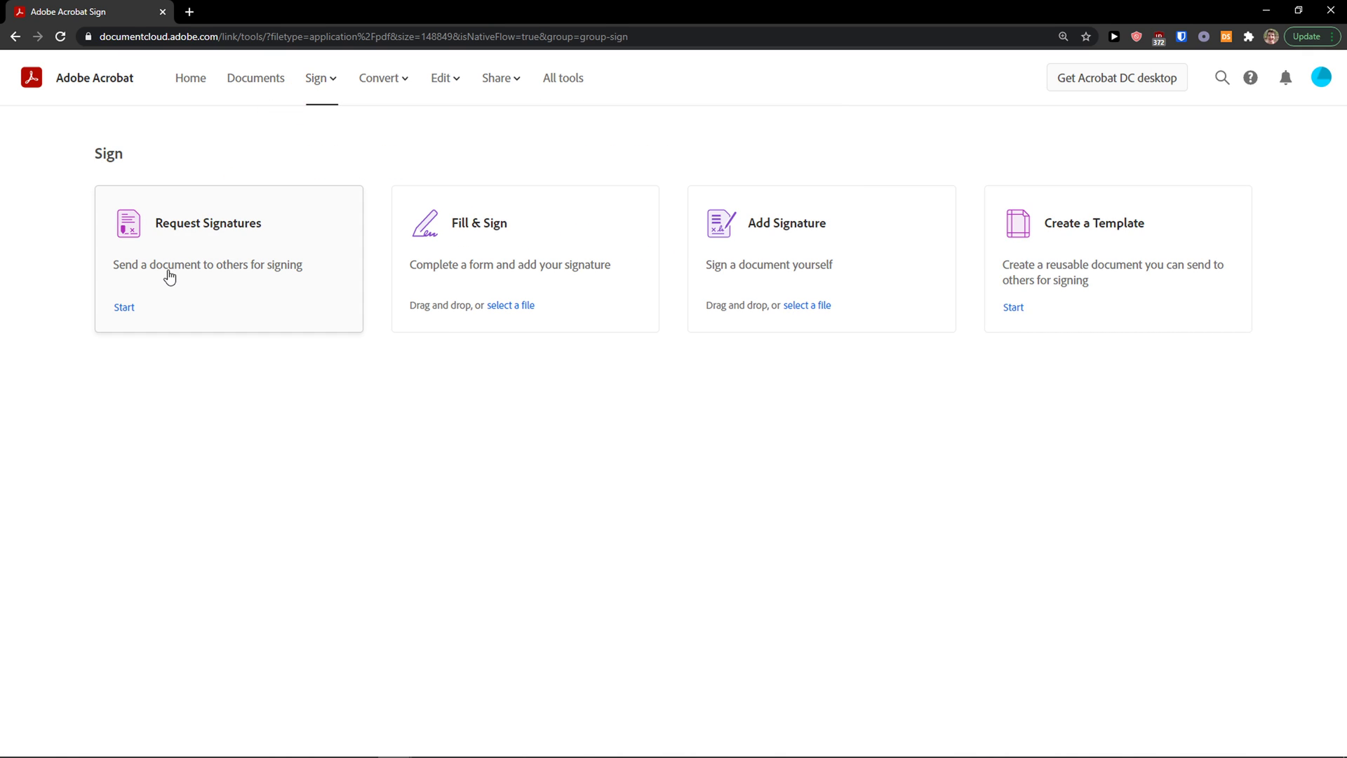
left_click(219, 285)
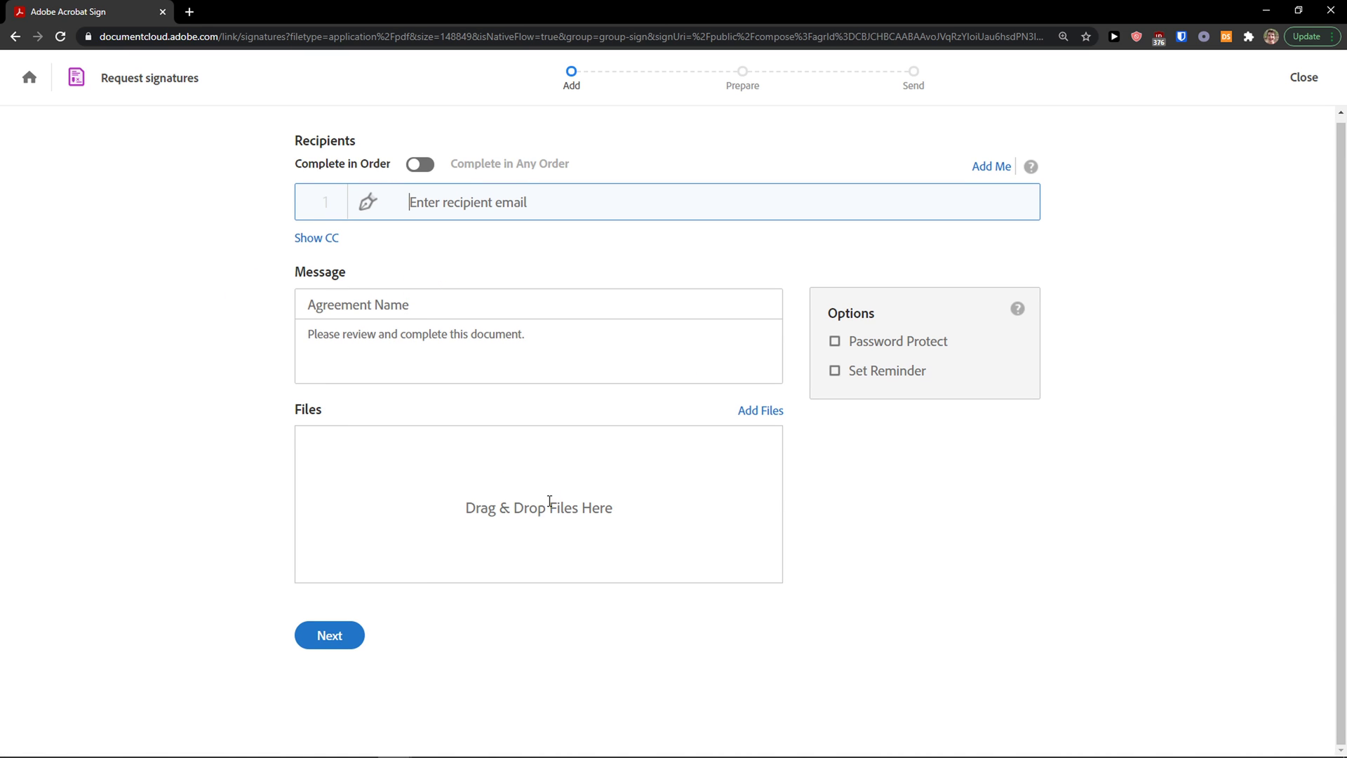
Step: Attach Faktura_20200004 (1).pdf from the downloads folder on this computer to the request
left_click(761, 411)
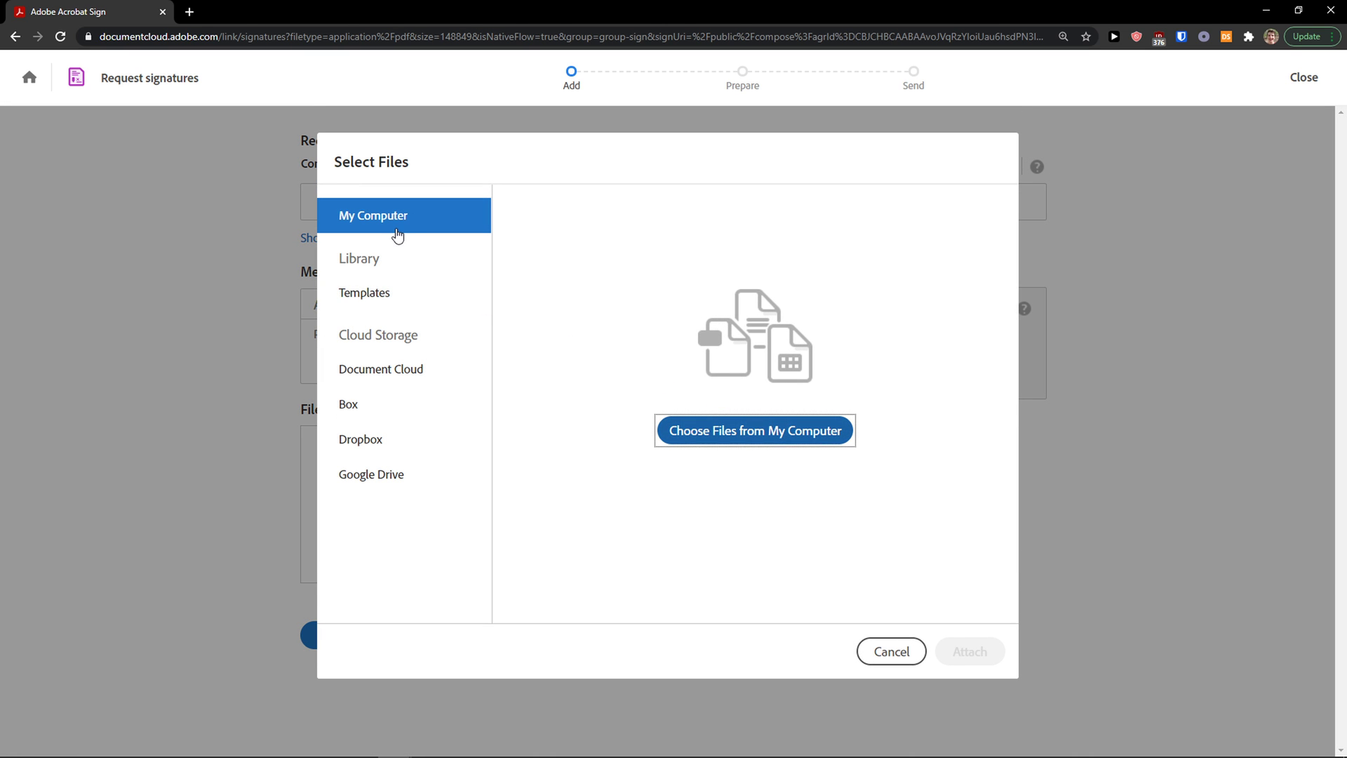
left_click(723, 433)
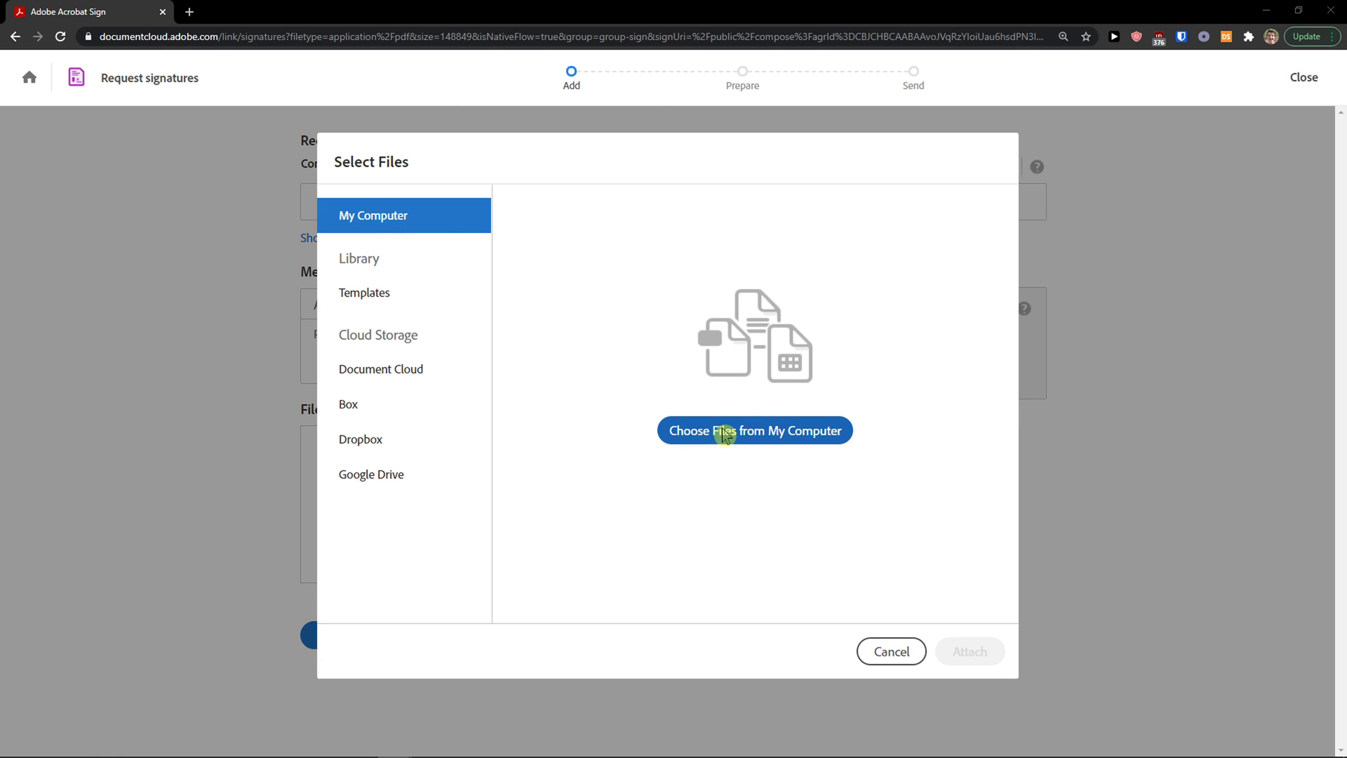
scroll(313, 241, "up", 5)
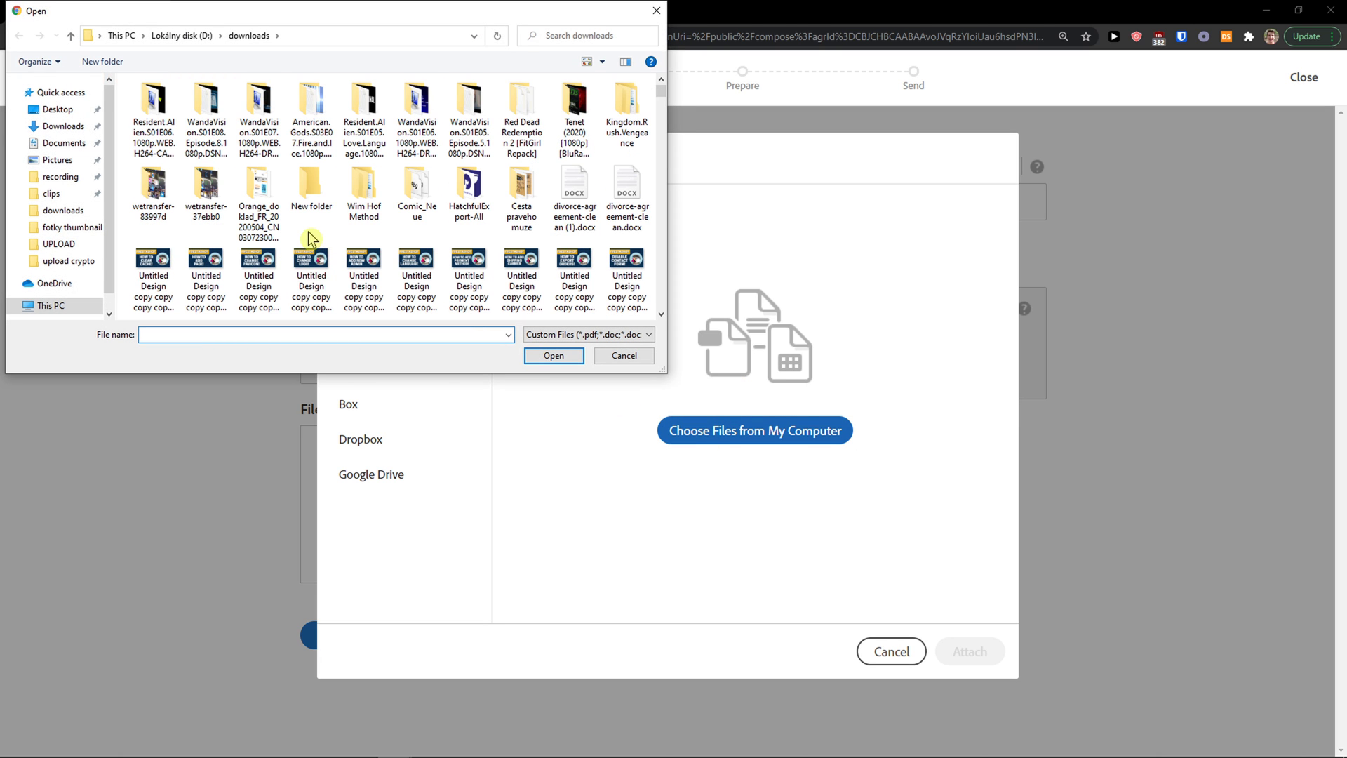
left_click(44, 109)
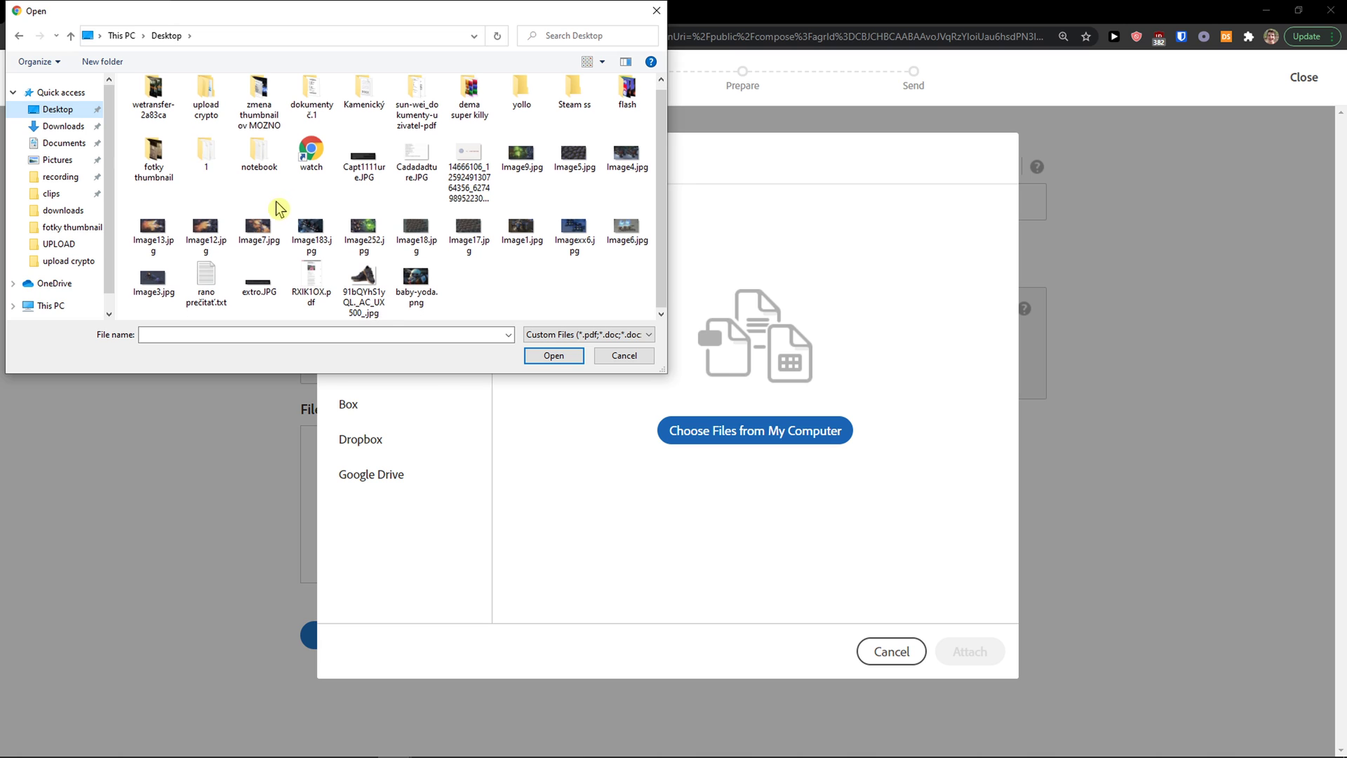
left_click(61, 209)
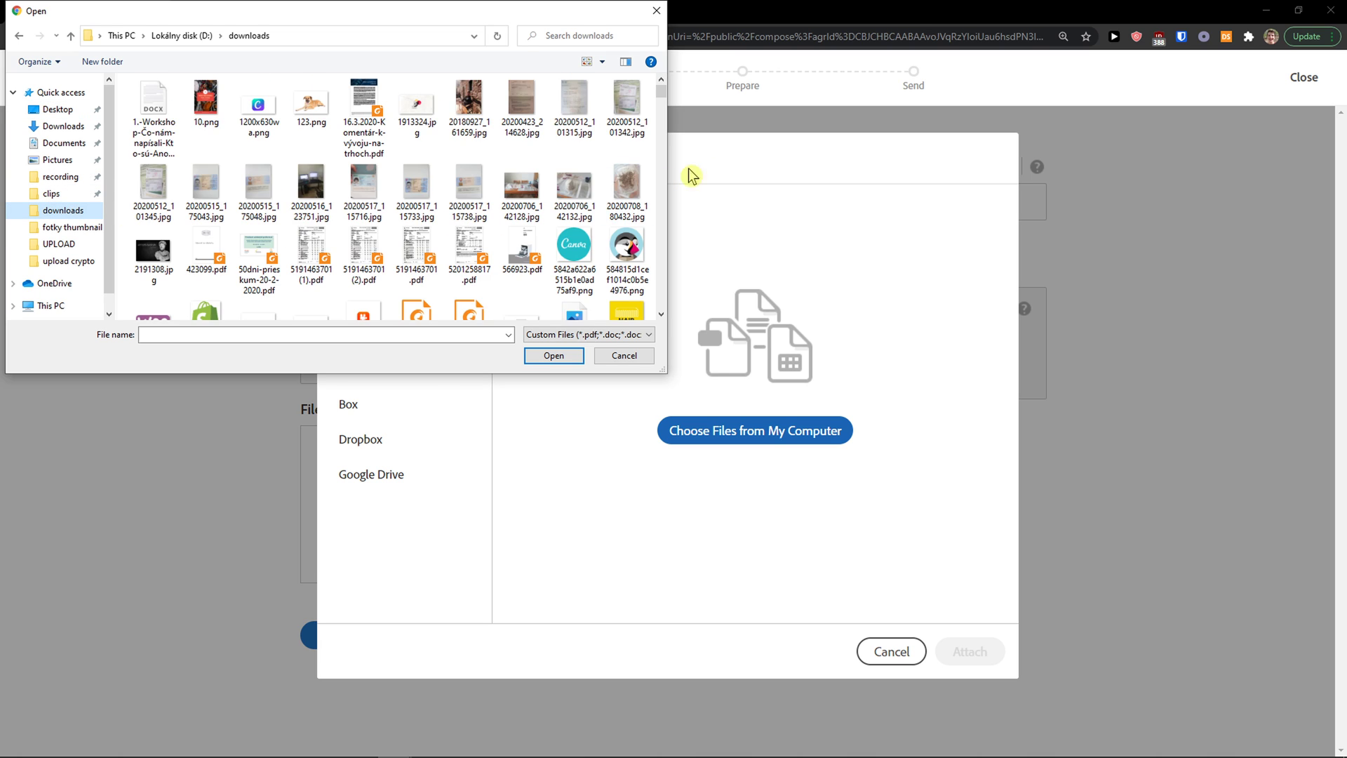
left_click_drag(661, 91, 640, 313)
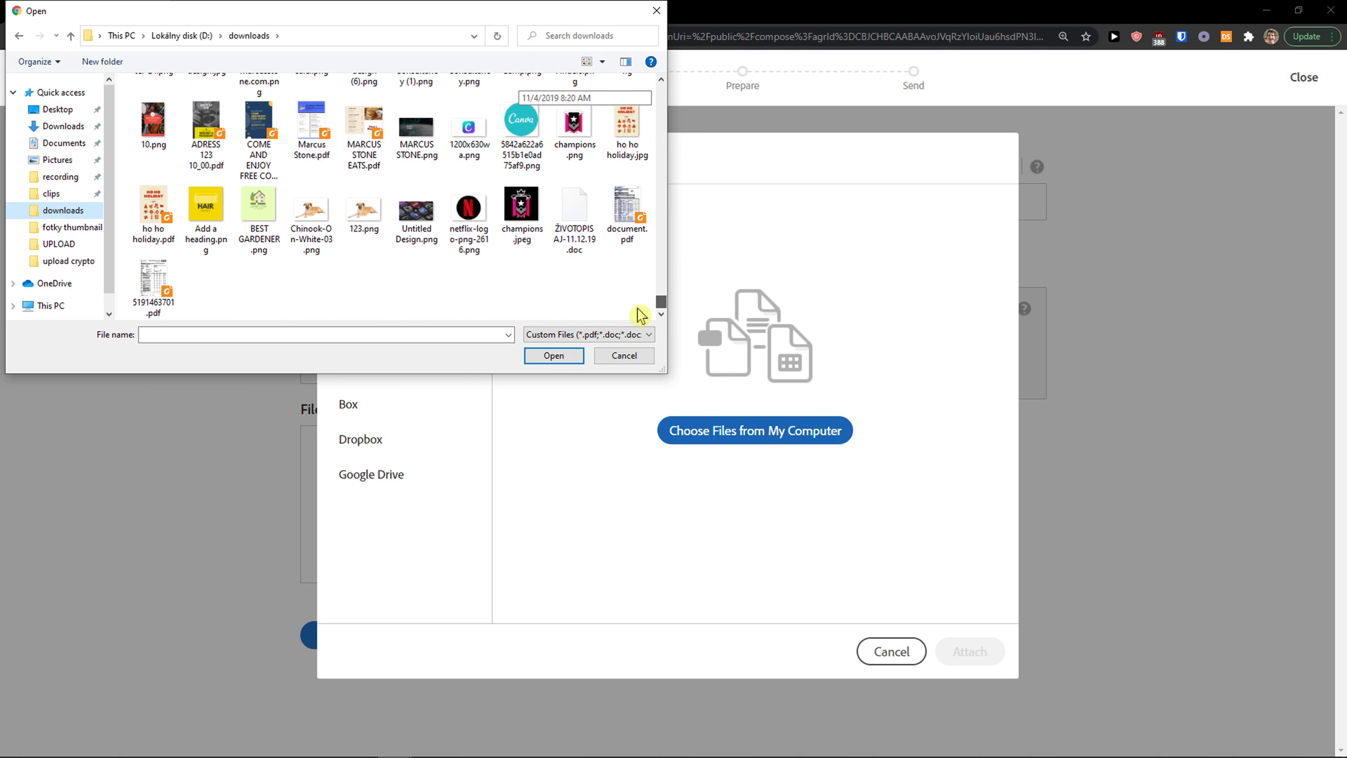
scroll(445, 271, "up", 3)
double_click(431, 269)
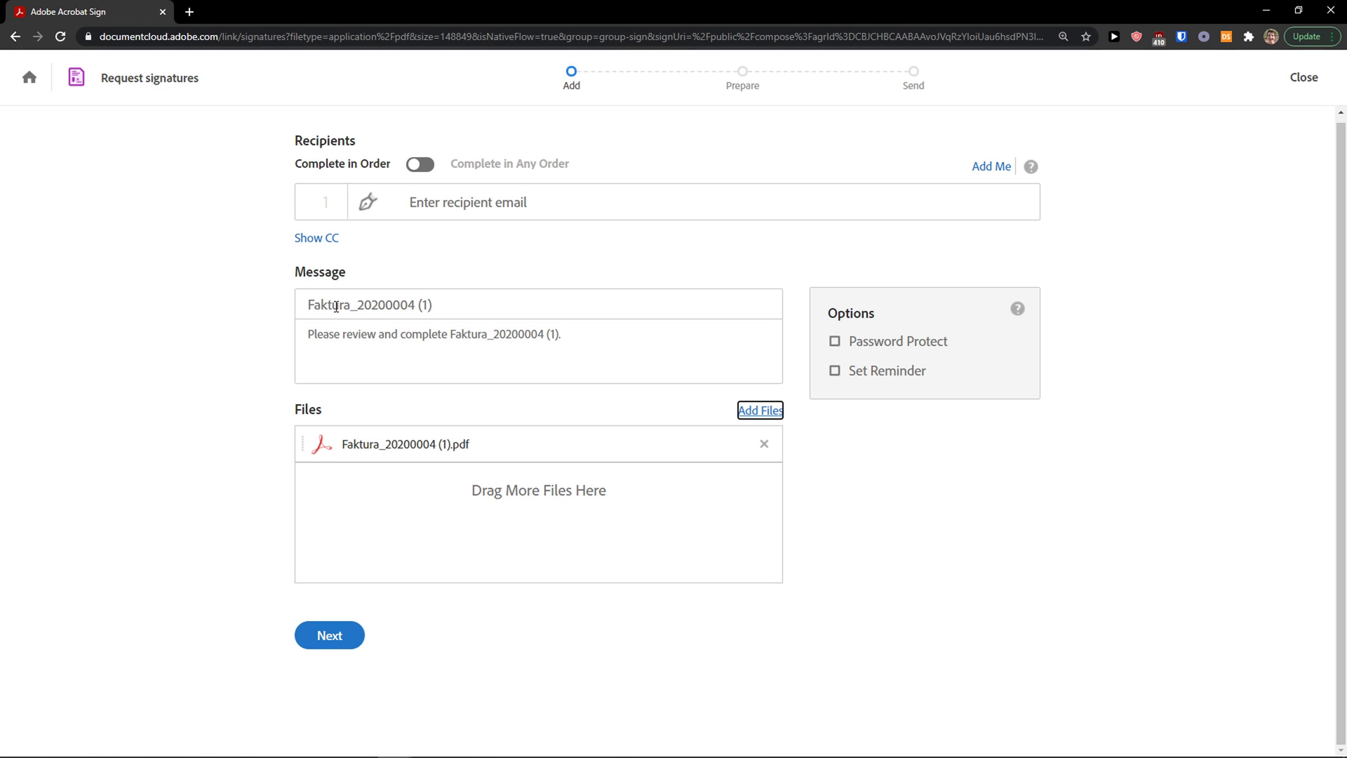
Step: Add the recipient's e-mail address as the signer, keeping in-order completion
left_click(427, 210)
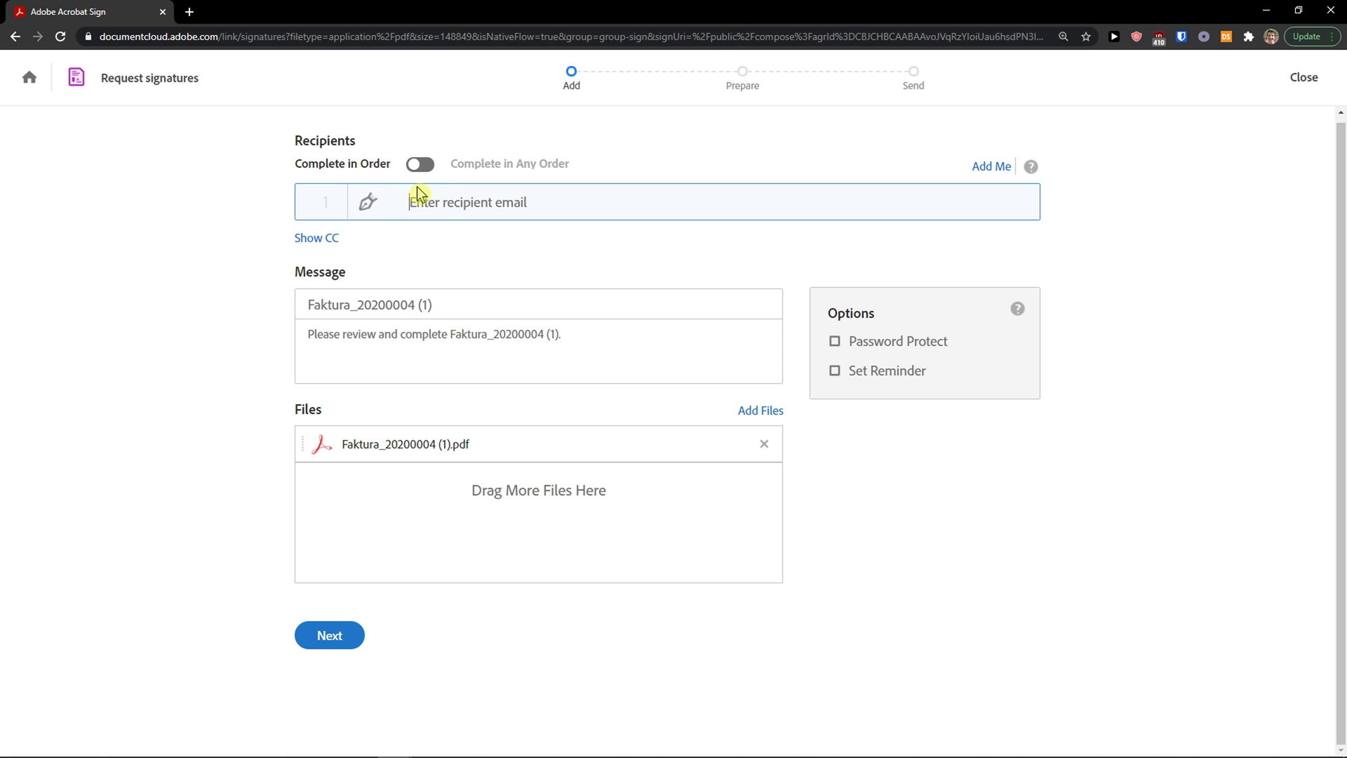
left_click(418, 165)
left_click(419, 165)
left_click(426, 208)
type("marekk")
key("BackSpace")
key("BackSpace")
key("BackSpace")
key("BackSpace")
key("BackSpace")
key("BackSpace")
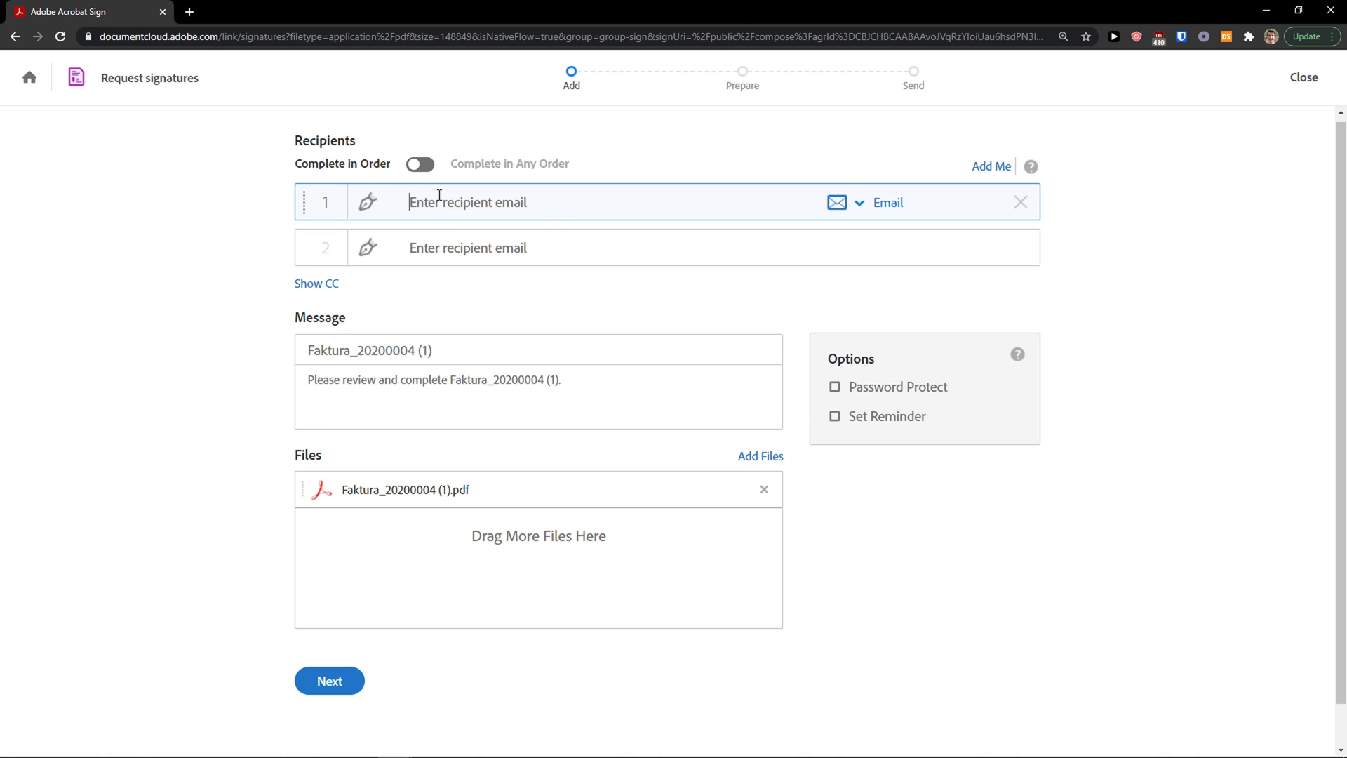
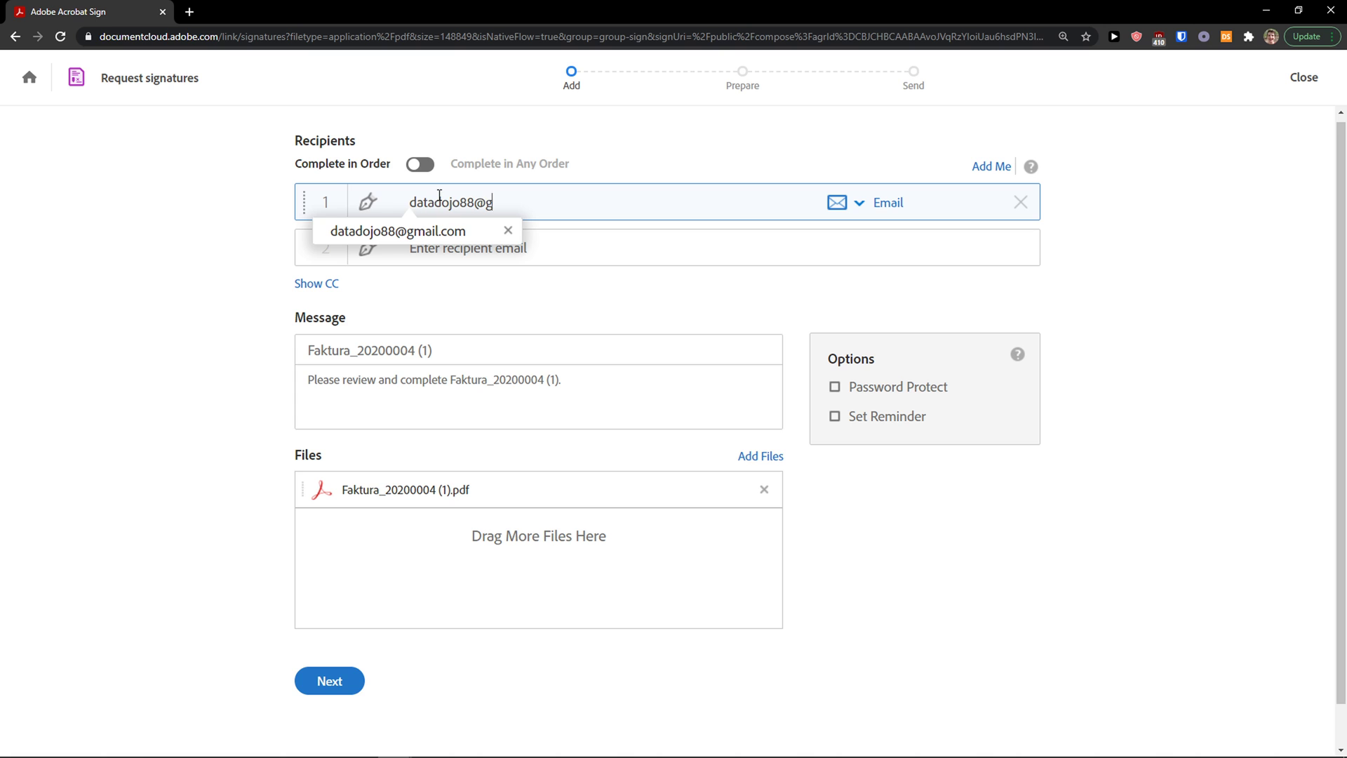
left_click(1263, 333)
Step: Keep Email authentication for the recipient and continue to the Prepare step
left_click(889, 203)
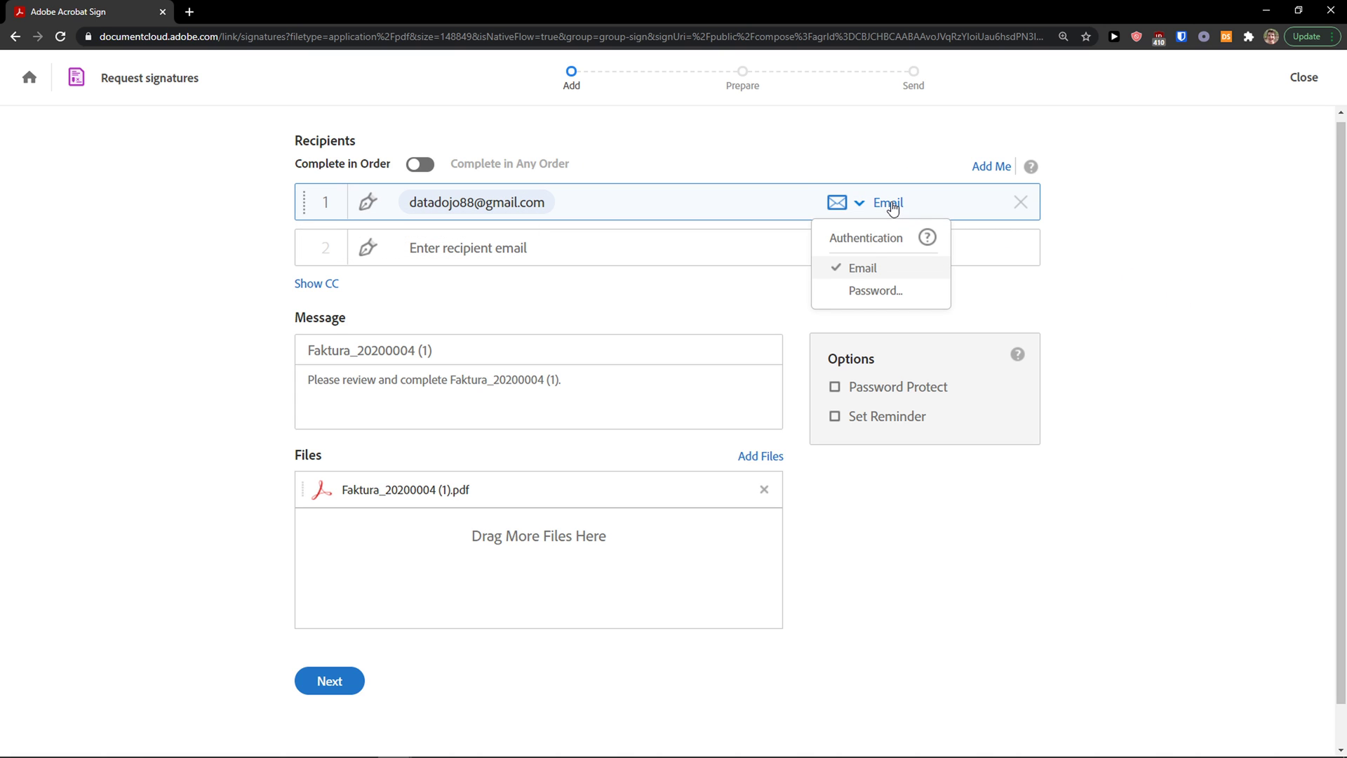
left_click(854, 205)
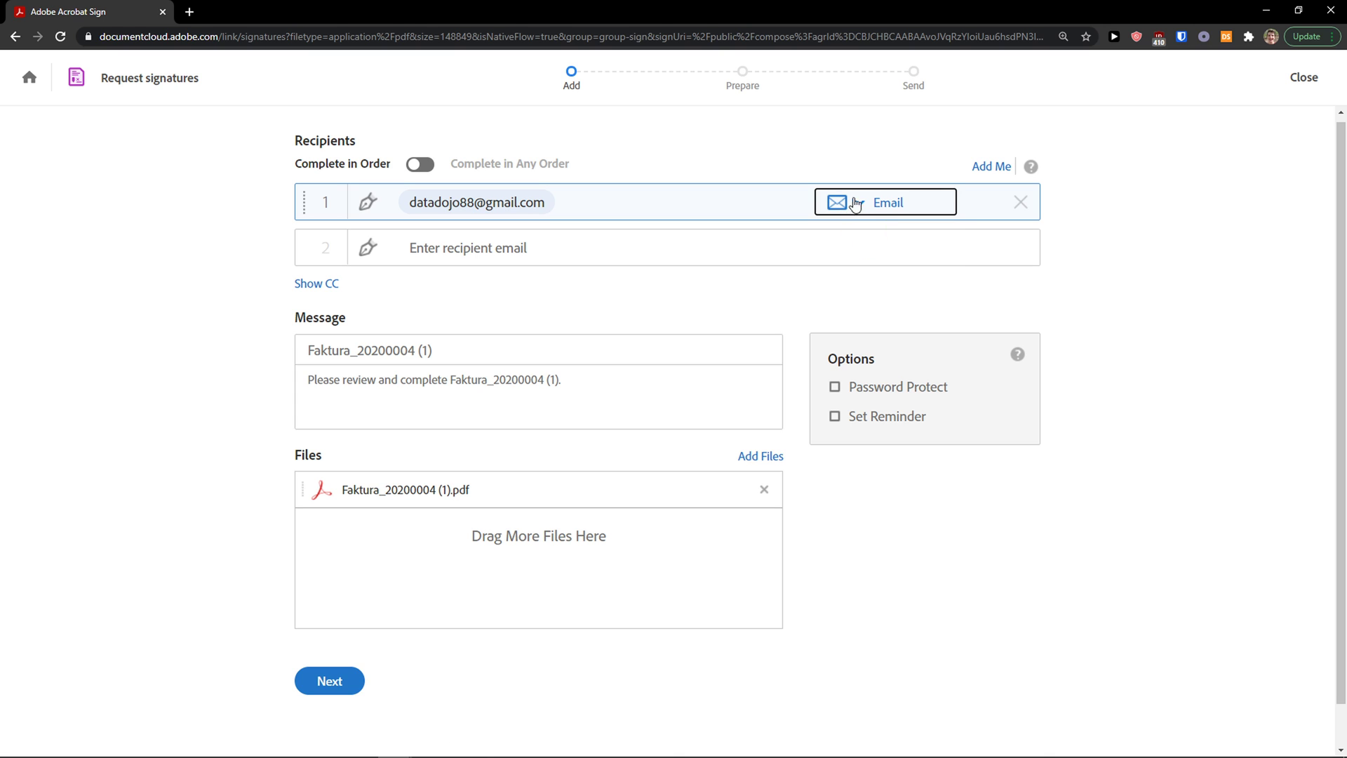
left_click(858, 204)
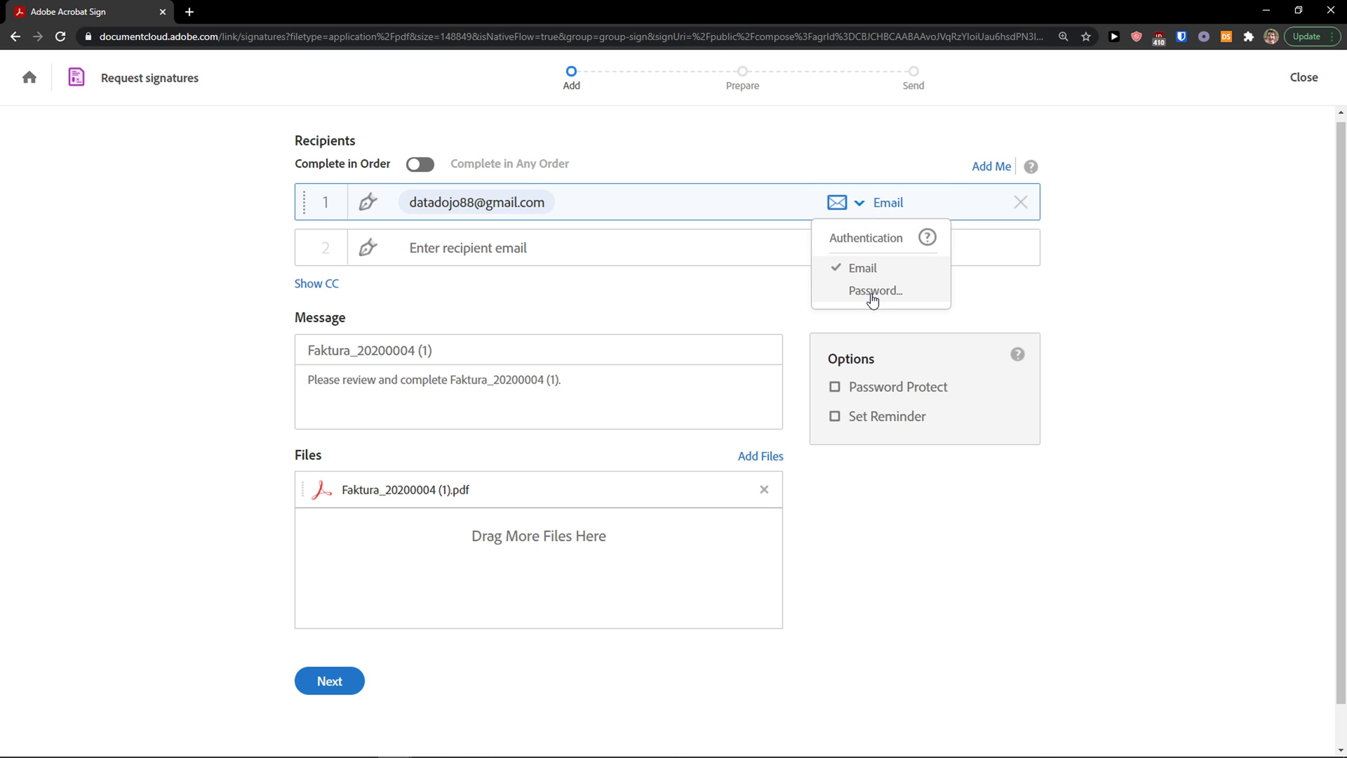
key("Escape")
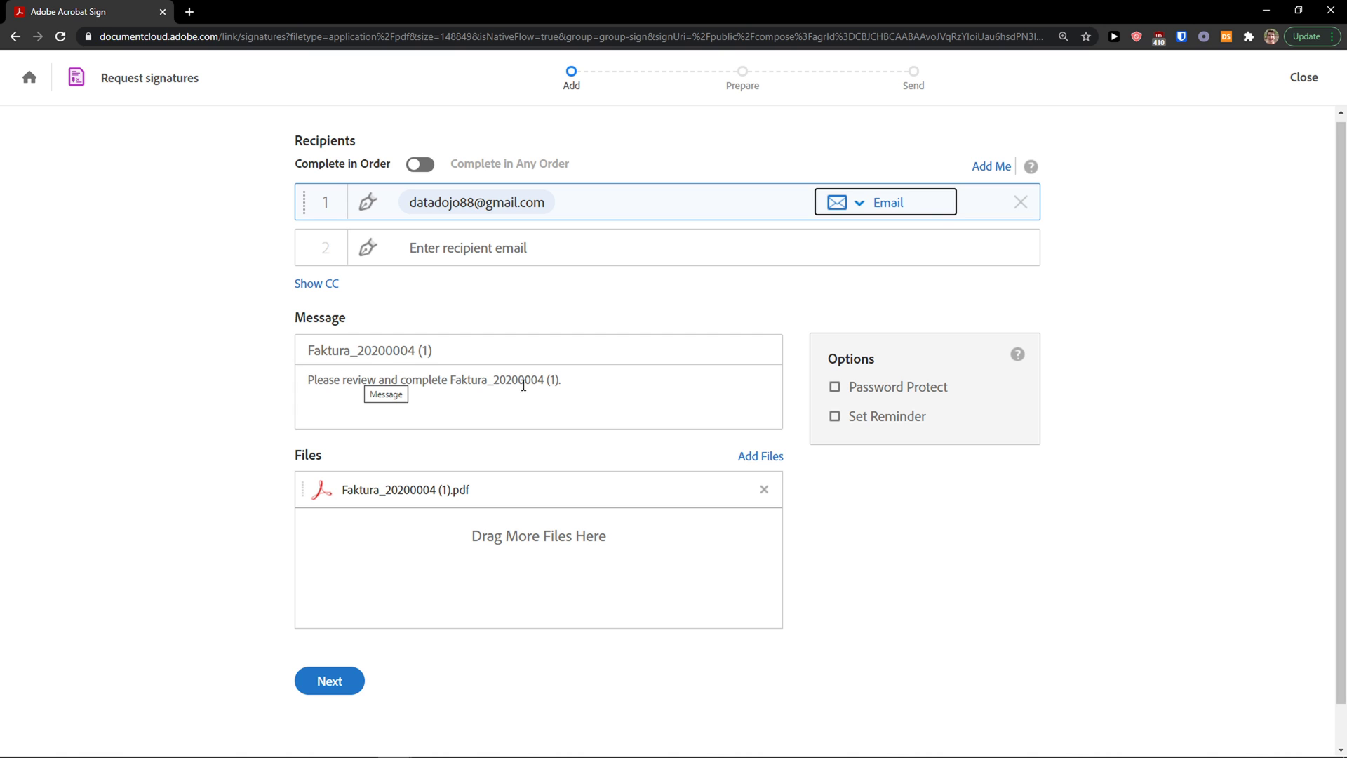
left_click(337, 682)
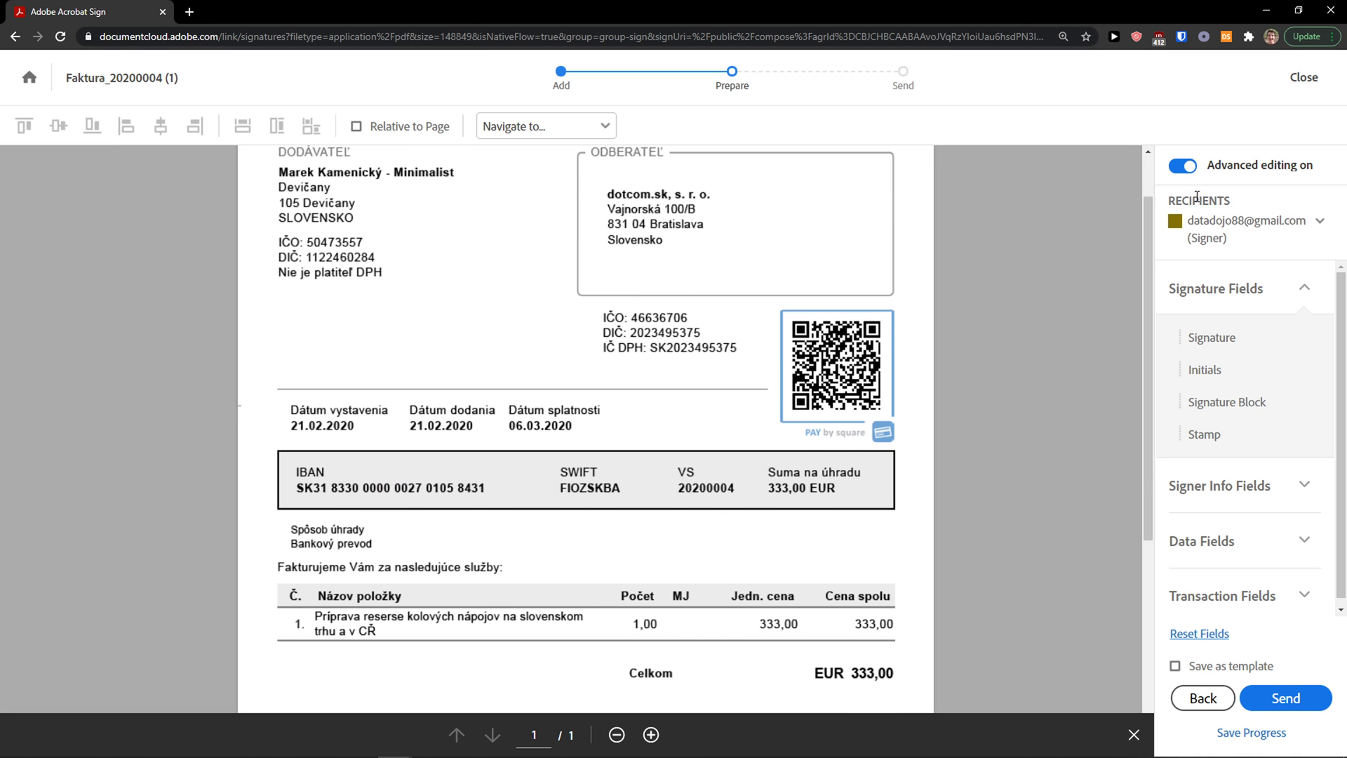
Step: Turn off Advanced editing and review the invoice page
left_click(1182, 165)
scroll(497, 411, "down", 5)
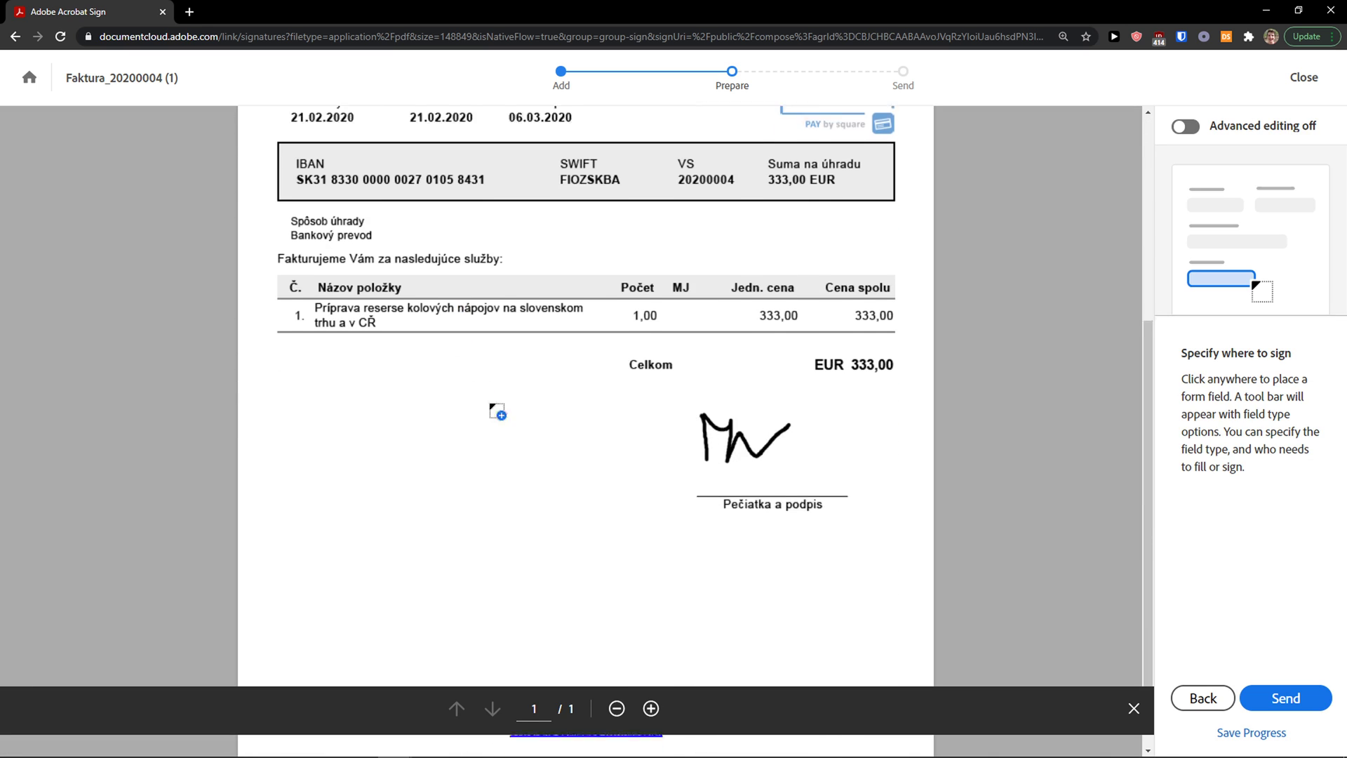
scroll(445, 505, "down", 1)
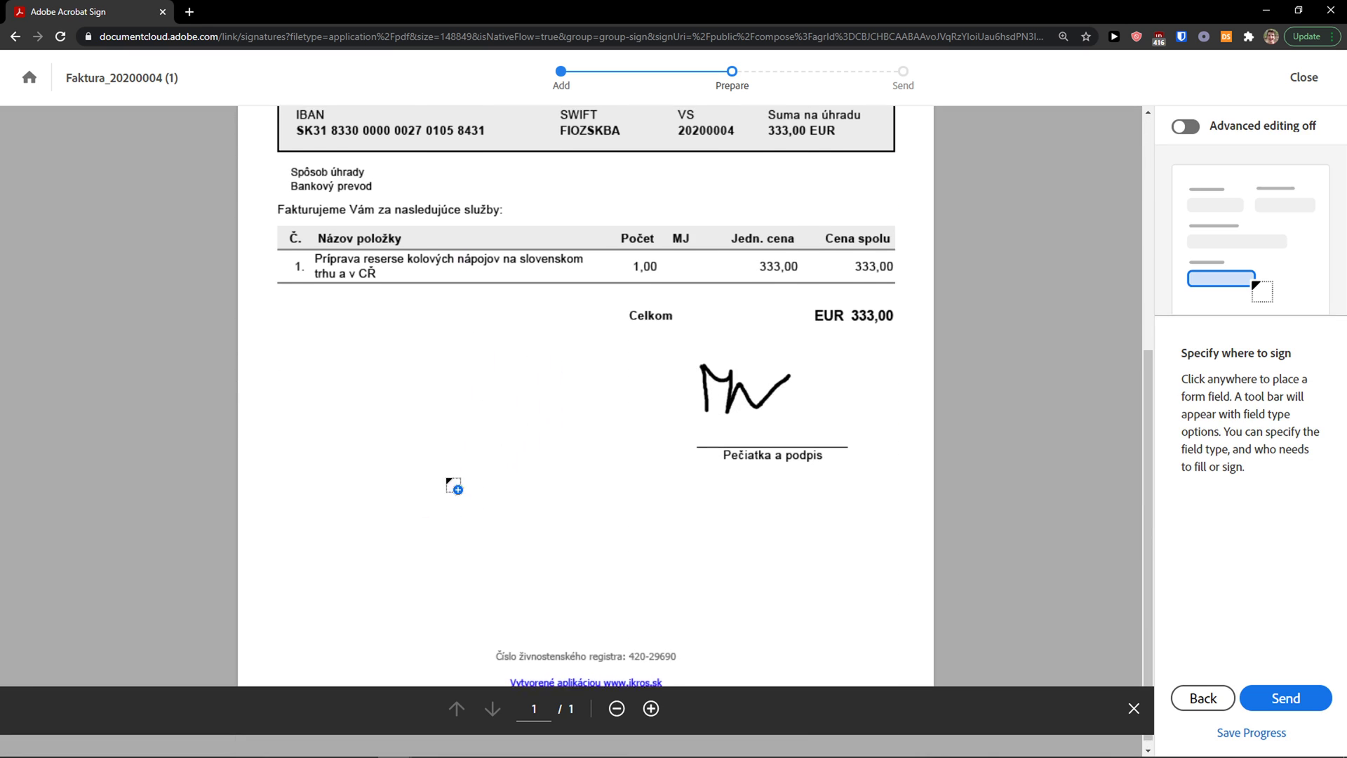
scroll(454, 486, "up", 1)
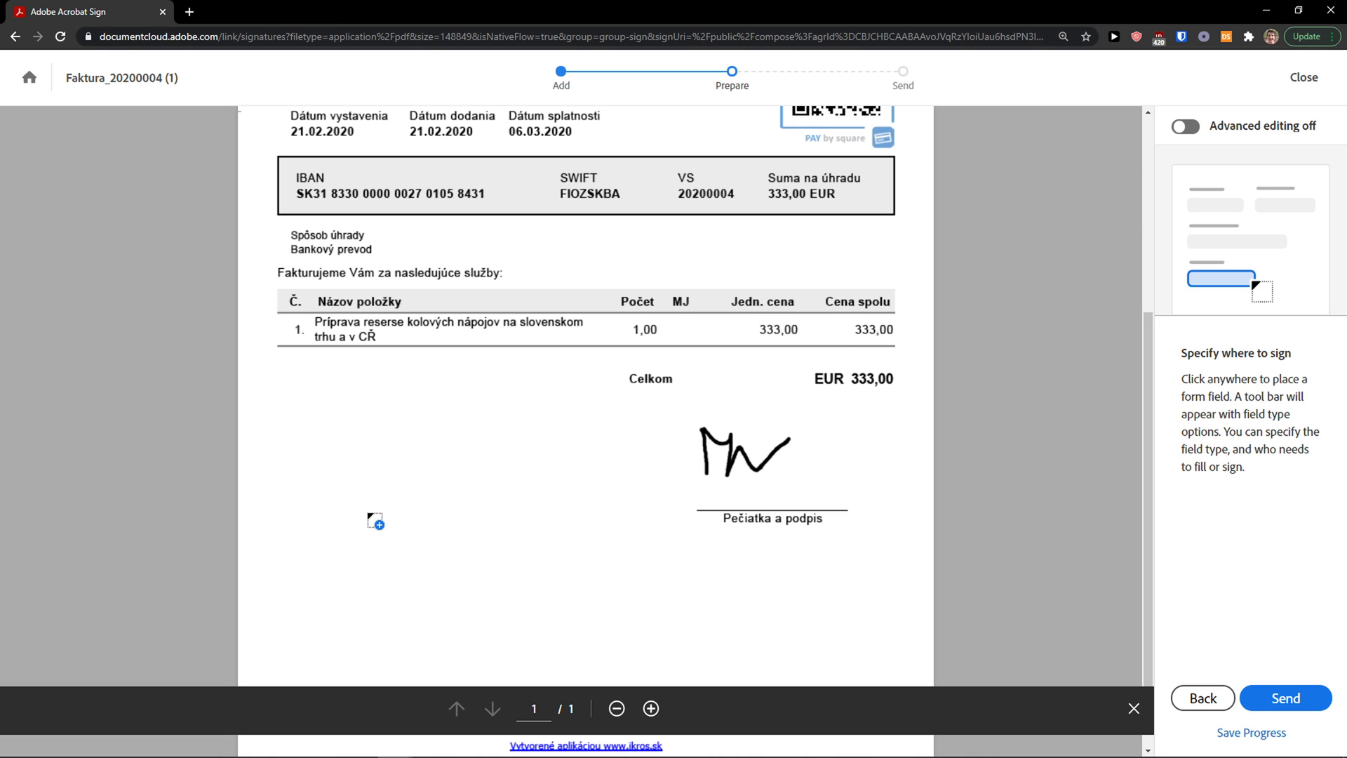
Step: Add an enlarged Signature field below the invoice total, left of the handwritten signature
left_click(373, 514)
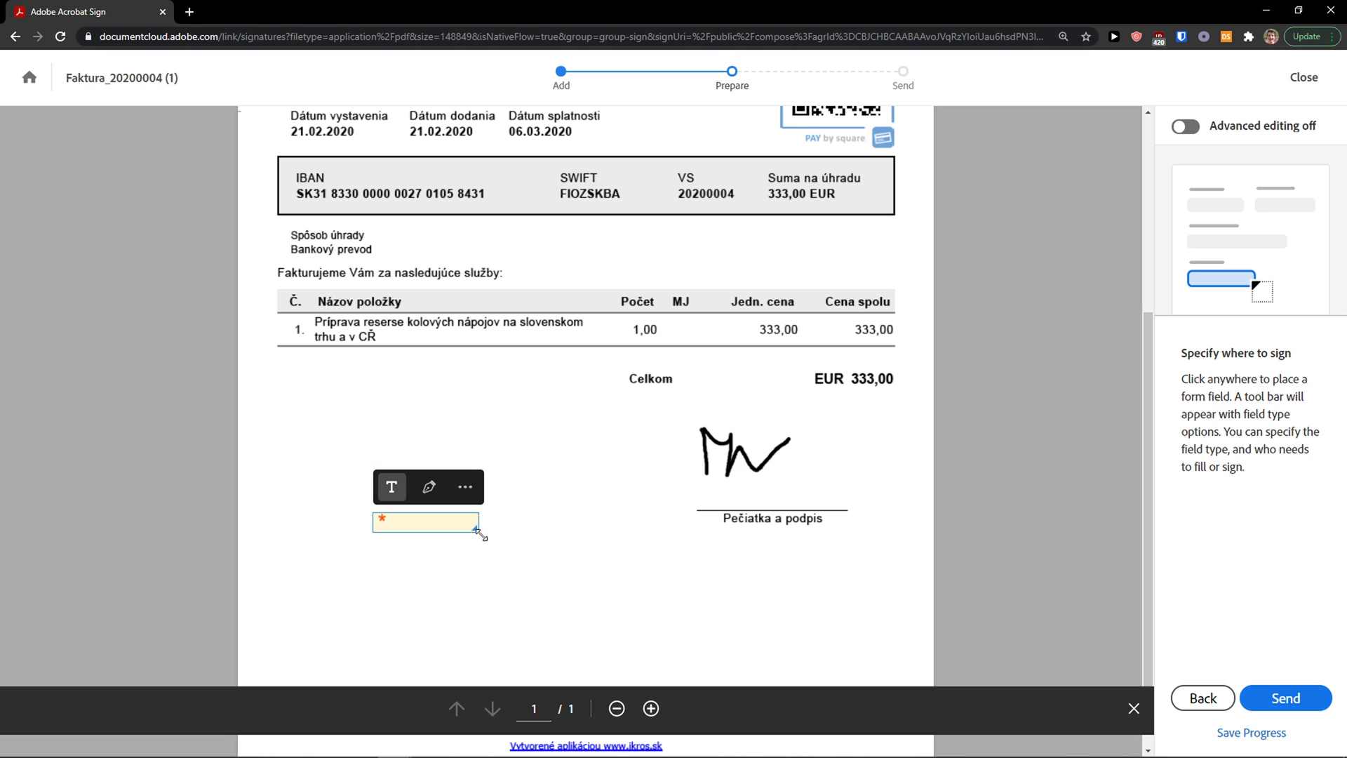
left_click_drag(480, 534, 593, 582)
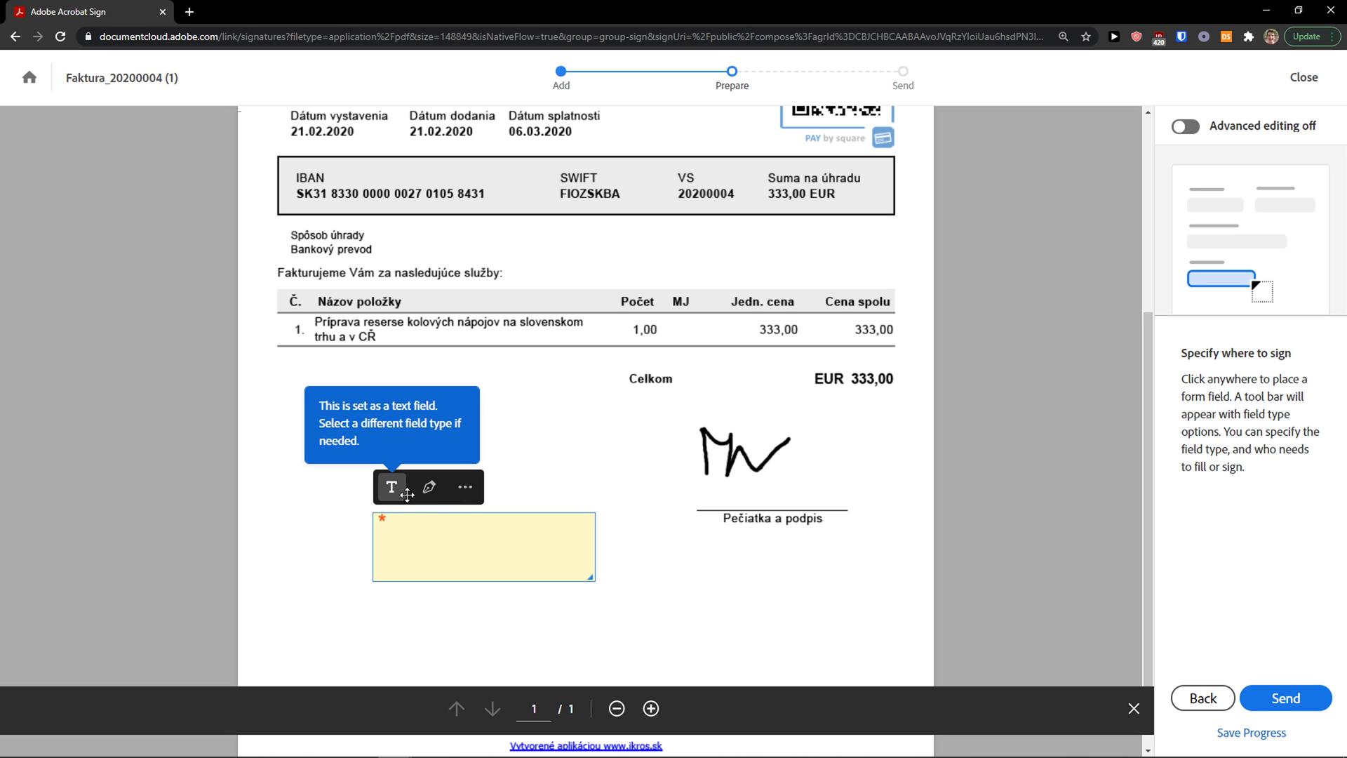
left_click(465, 491)
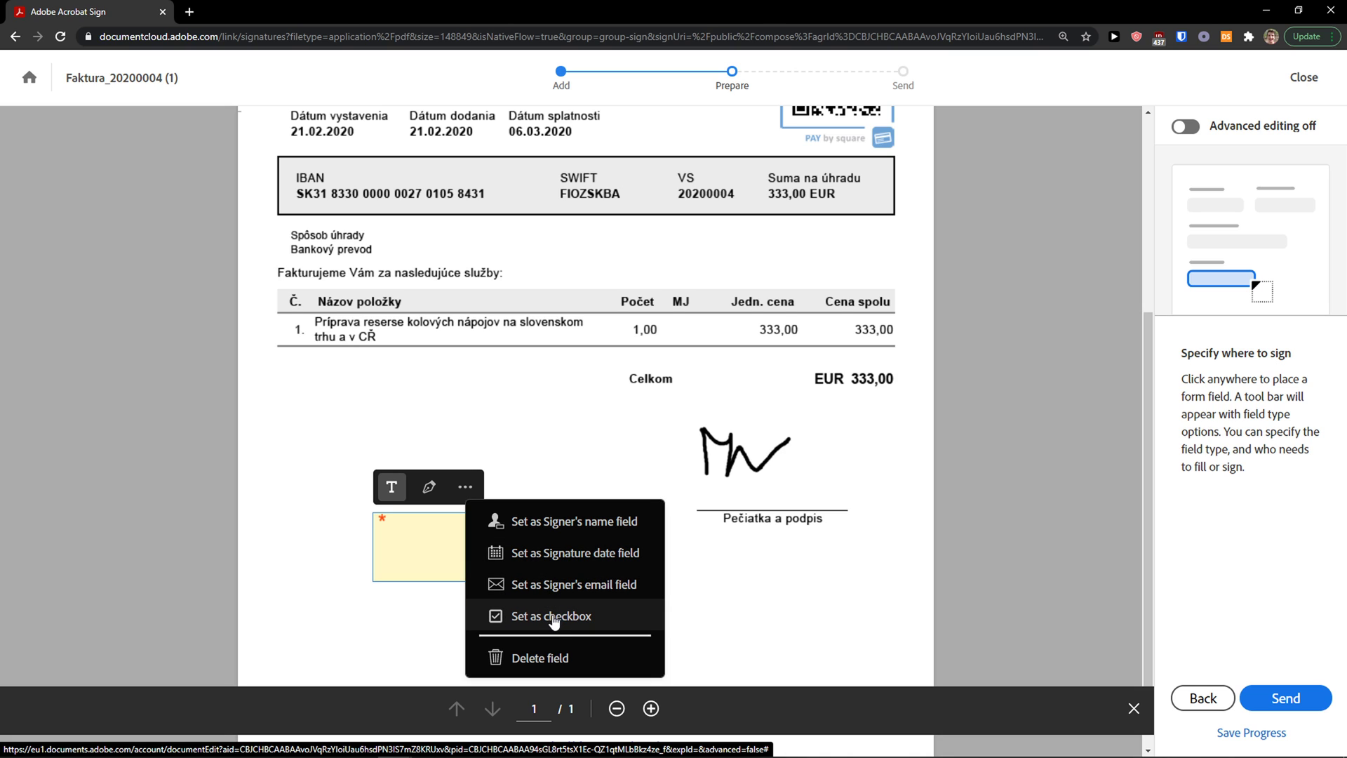
left_click(429, 487)
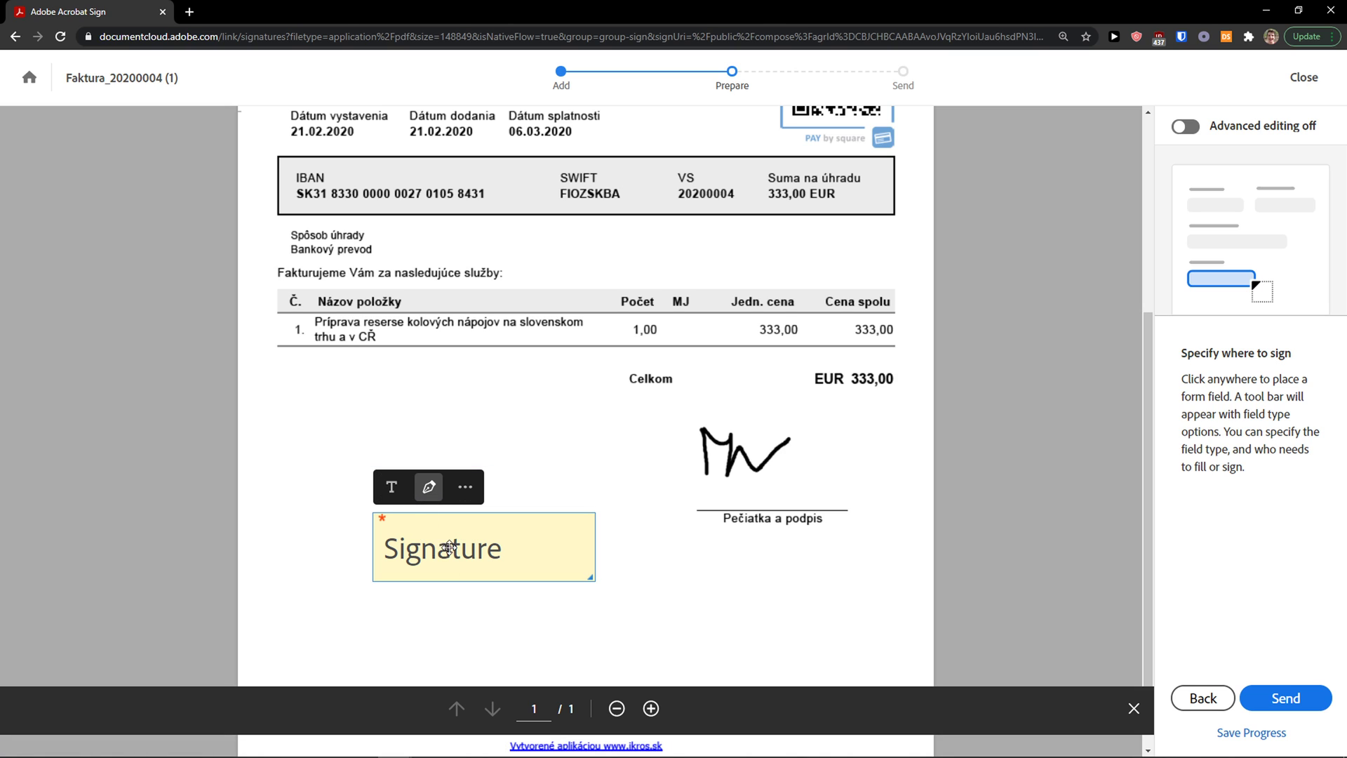
left_click(522, 480)
key("Delete")
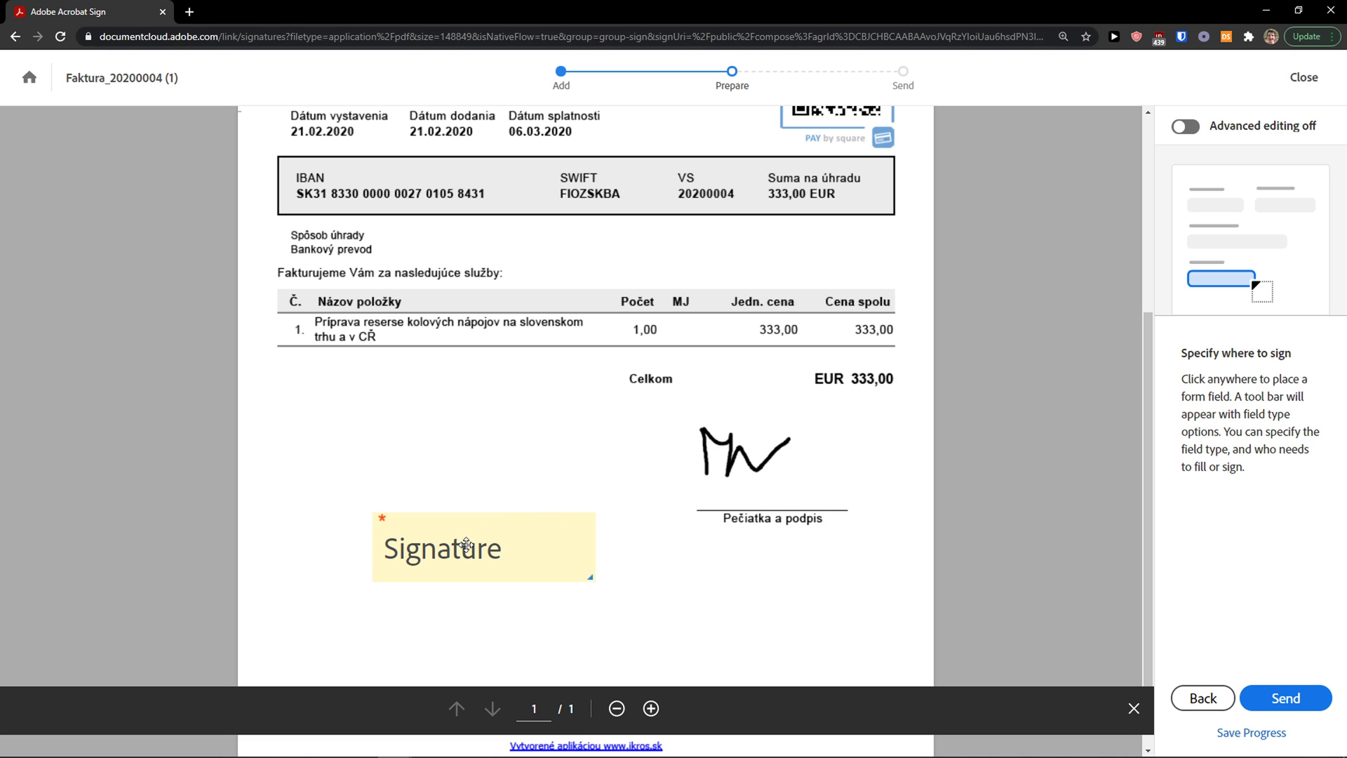
left_click_drag(463, 546, 403, 539)
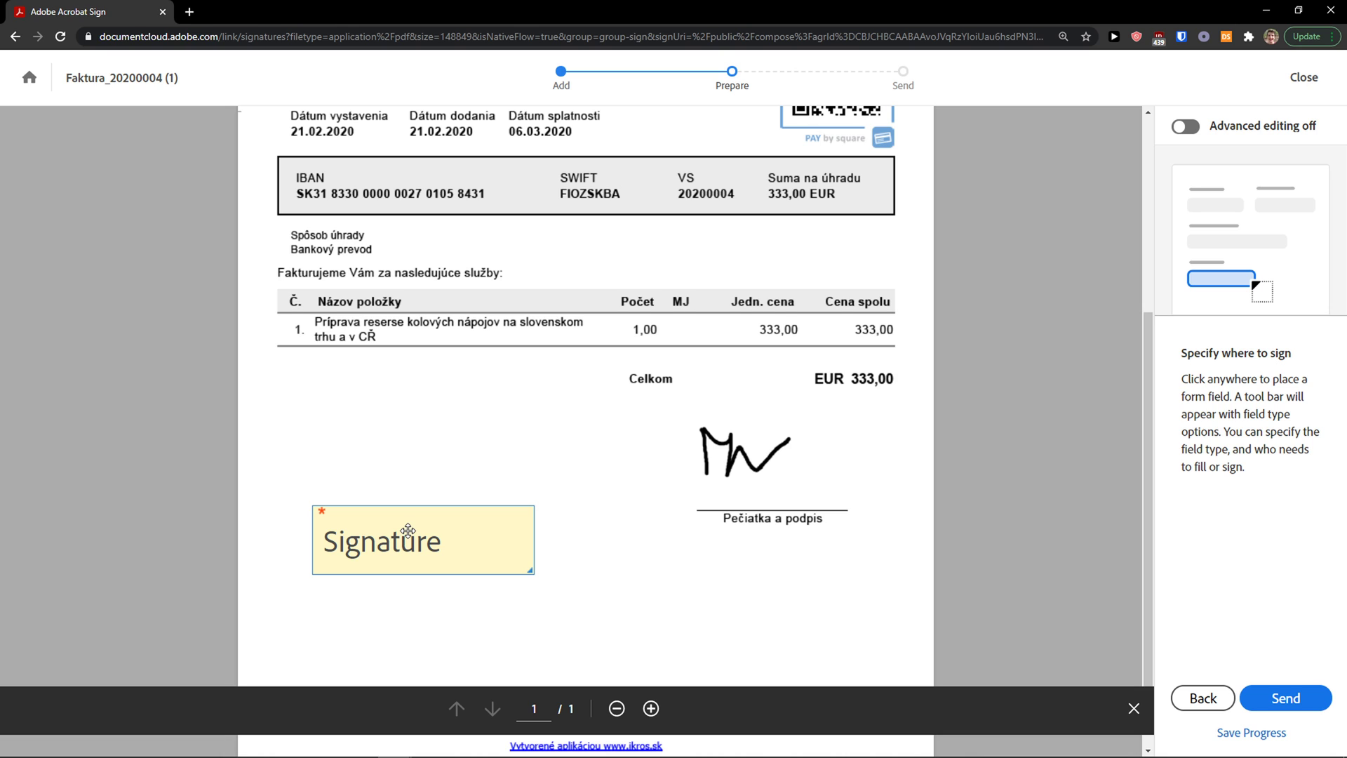
left_click_drag(410, 529, 414, 539)
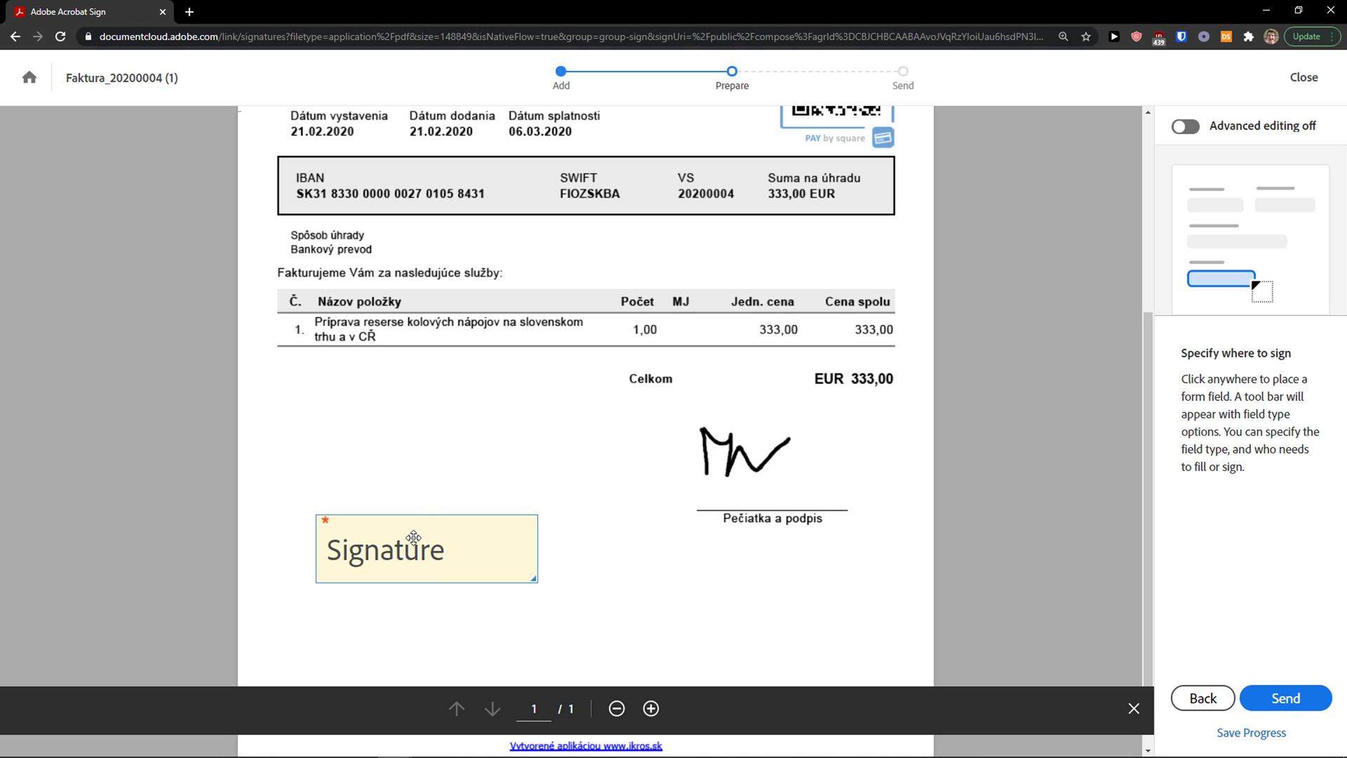
Step: Turn Advanced editing back on and delete the earlier Signature field
left_click(1186, 127)
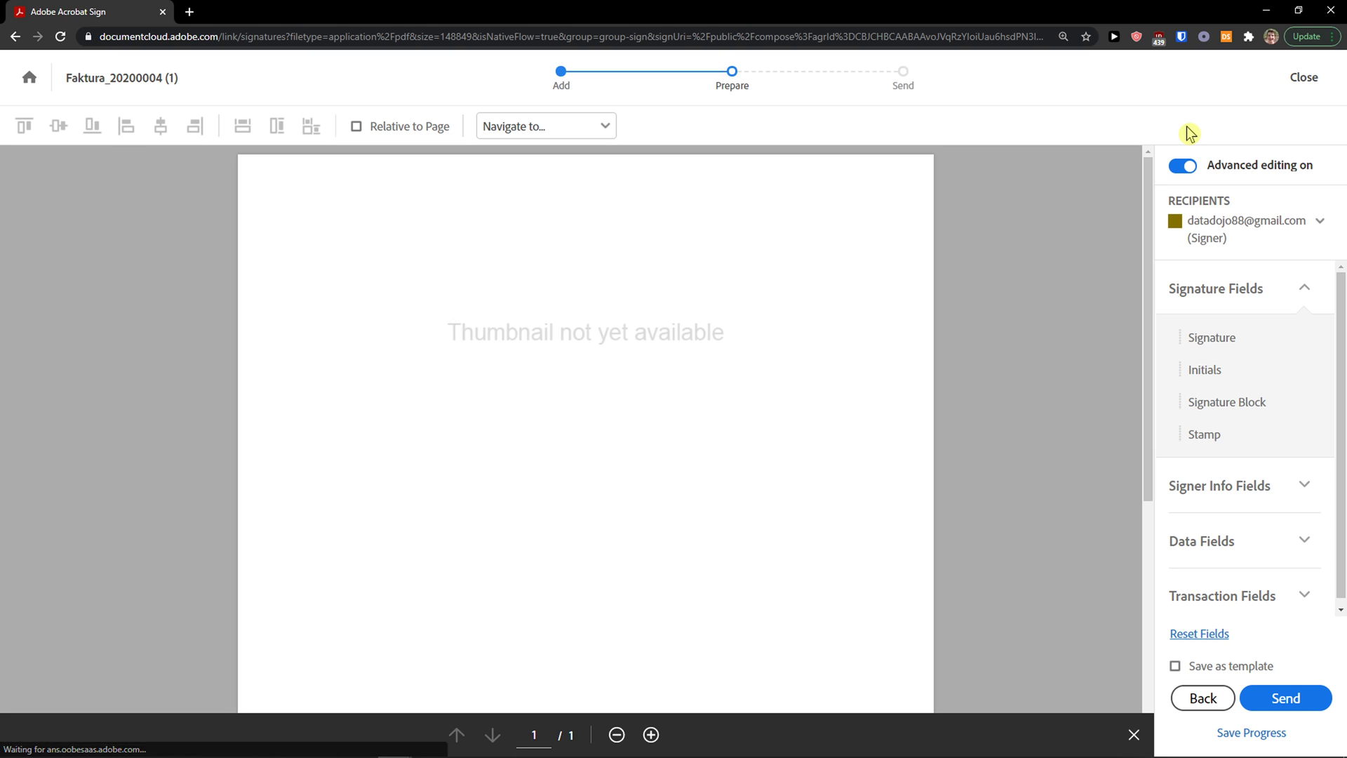
left_click_drag(462, 468, 444, 496)
key("Delete")
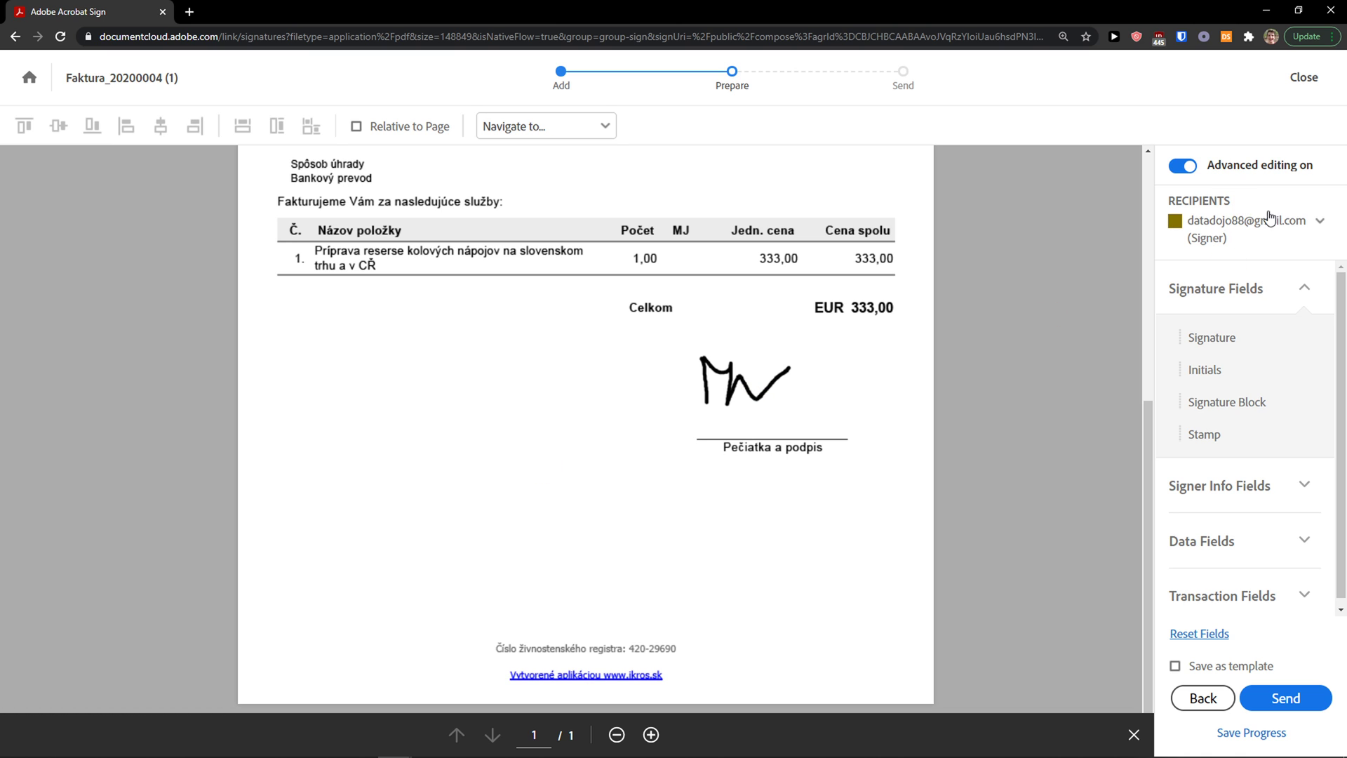
Step: Check the Recipients list options, leaving the signer selected for fields
left_click(1304, 222)
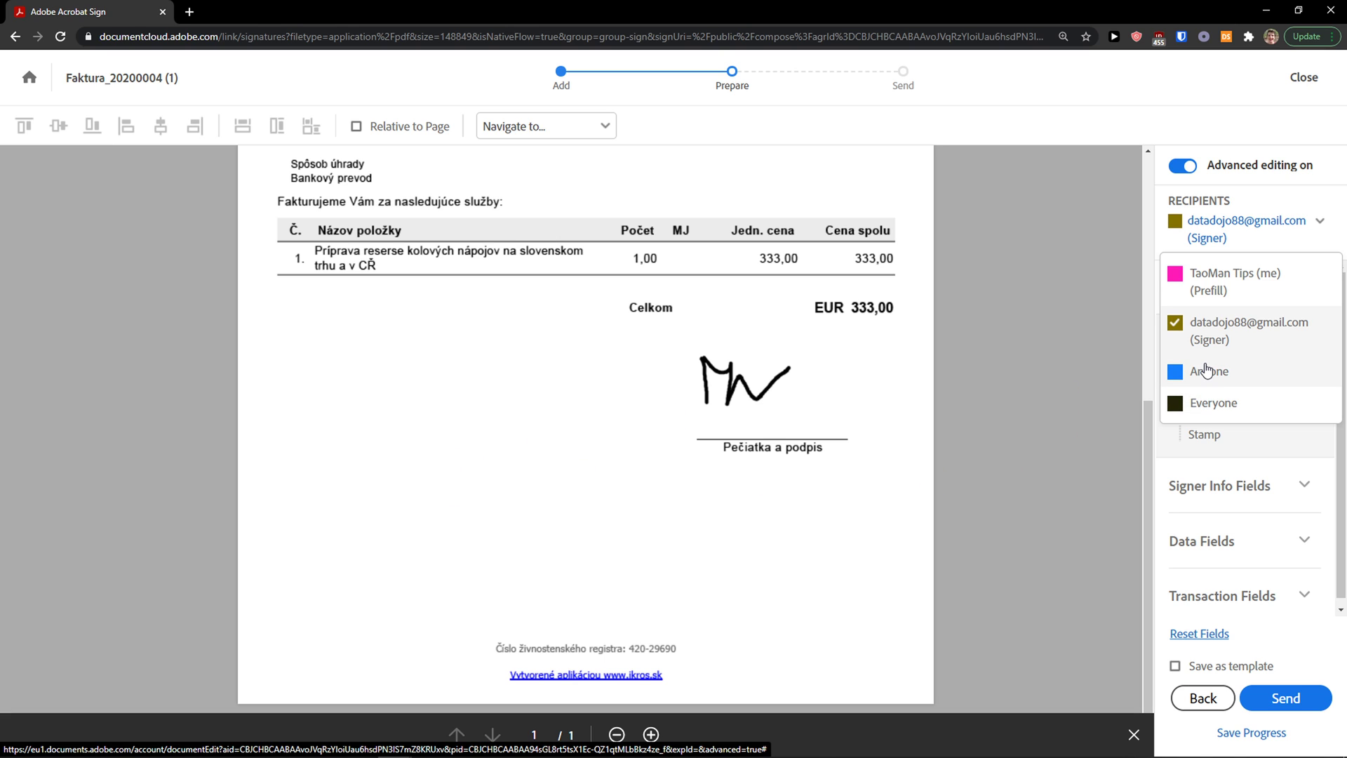
left_click(1208, 371)
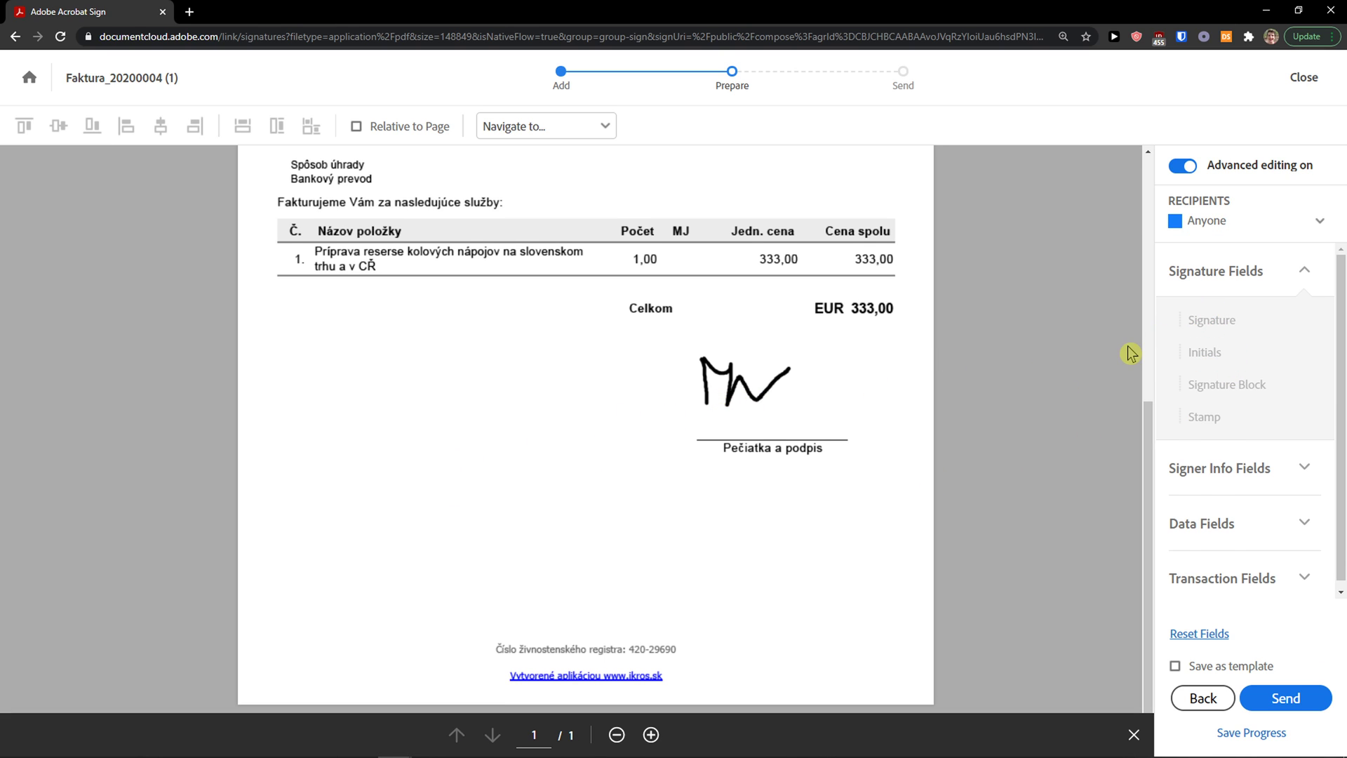
left_click(1210, 232)
left_click(1202, 261)
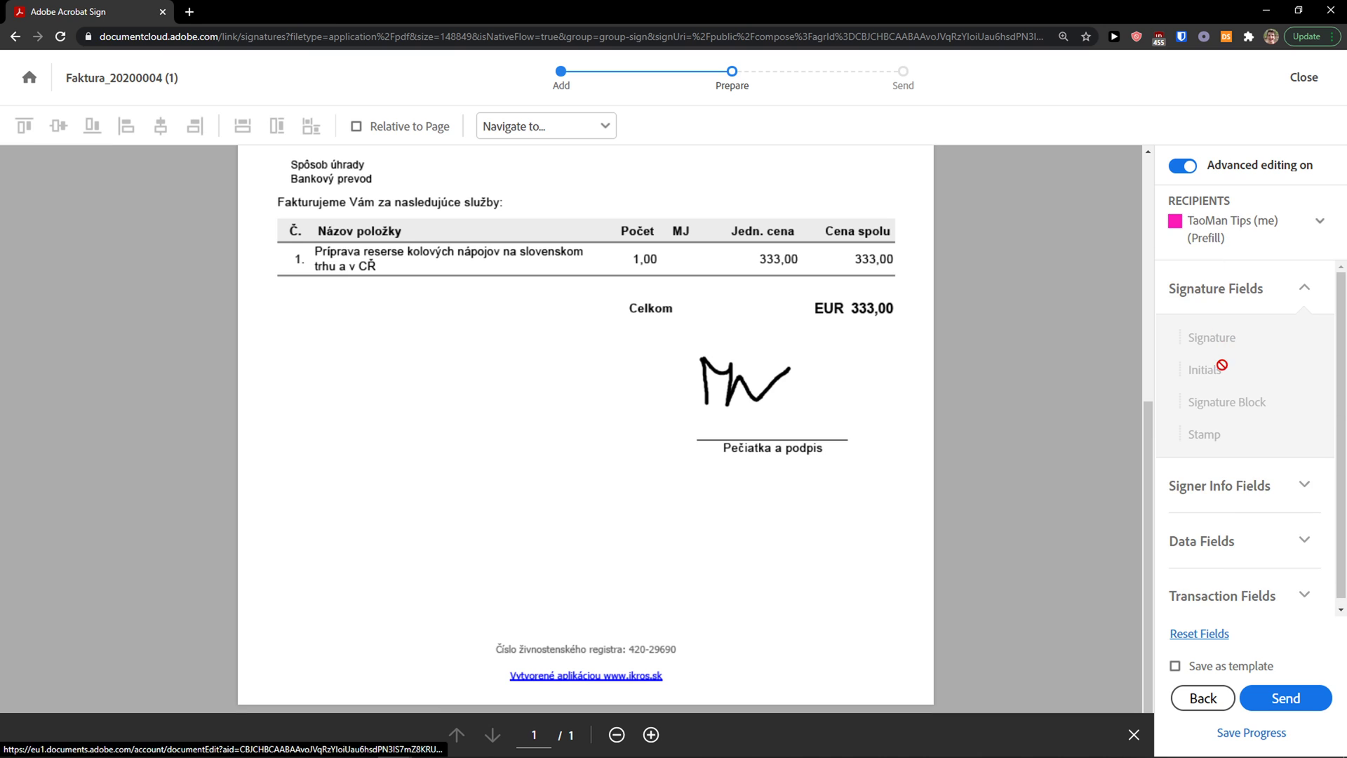
left_click(1208, 235)
left_click(1211, 328)
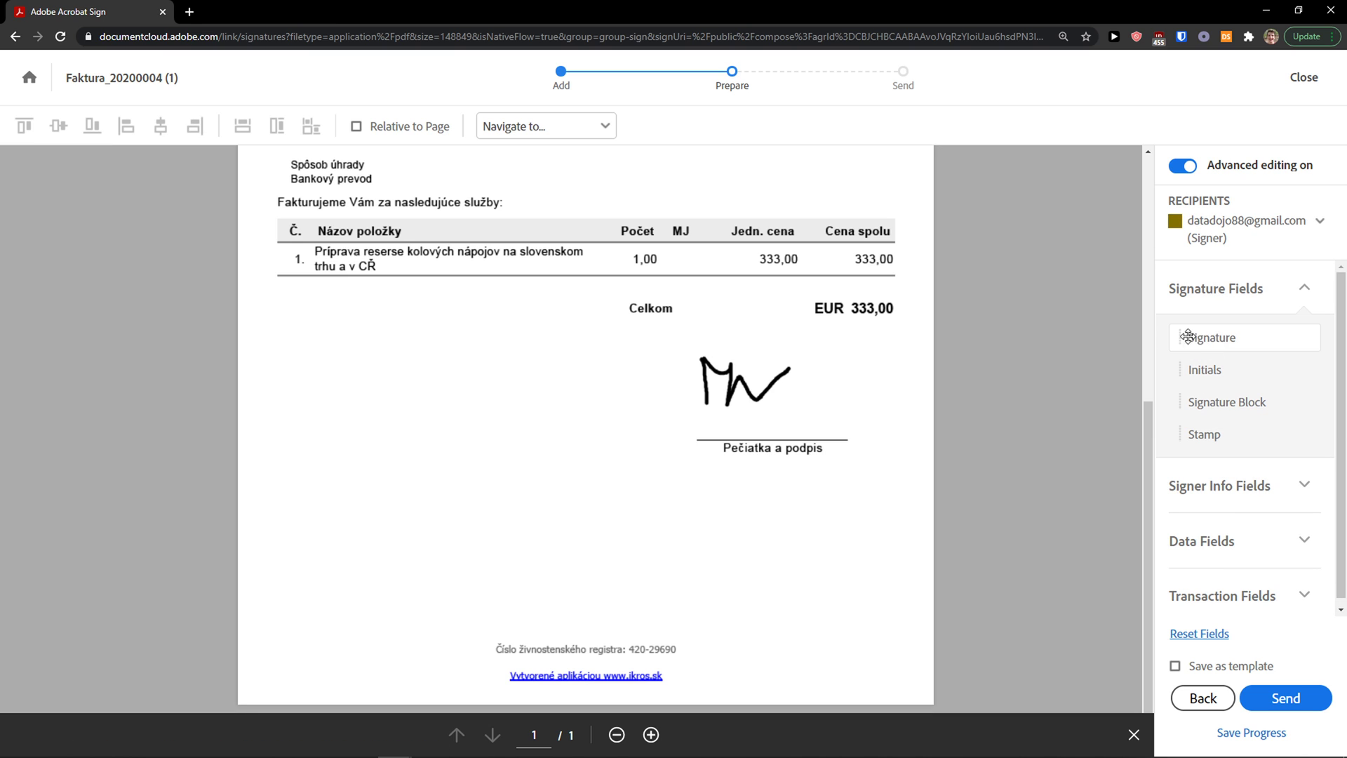
left_click(1185, 234)
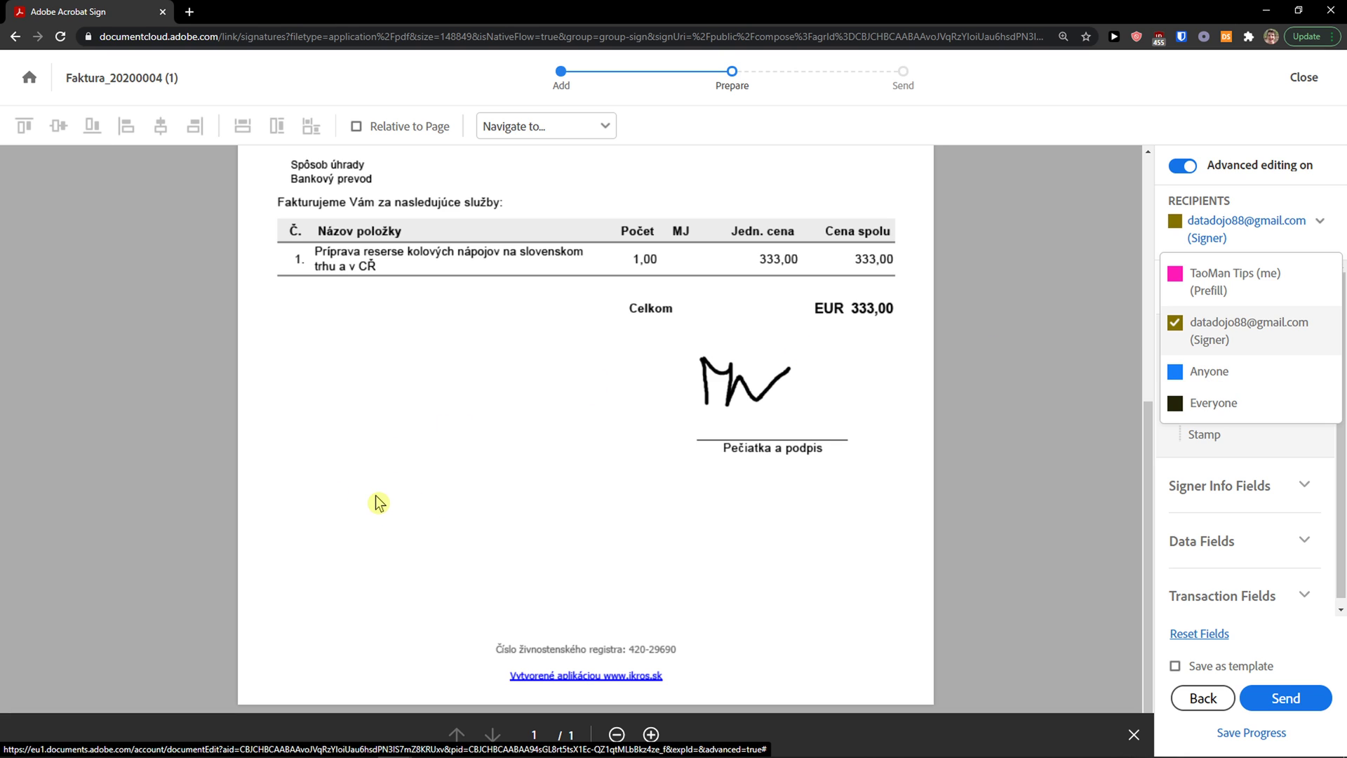
Step: Place Signature, Initials and Date fields below the invoice total, discarding a stray Email field
left_click(1144, 399)
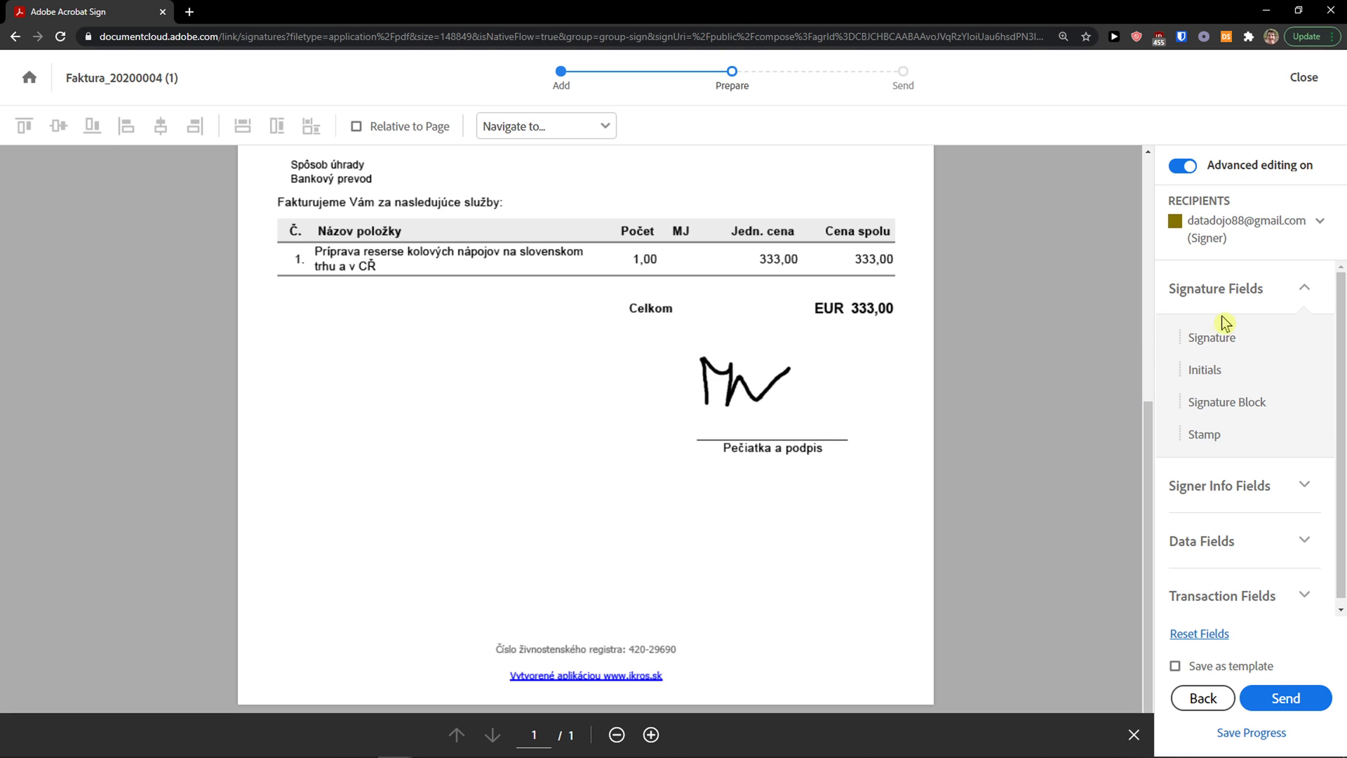
mouse_move(1238, 342)
left_mouse_down()
mouse_move(608, 463)
mouse_move(292, 487)
mouse_move(328, 494)
left_mouse_up()
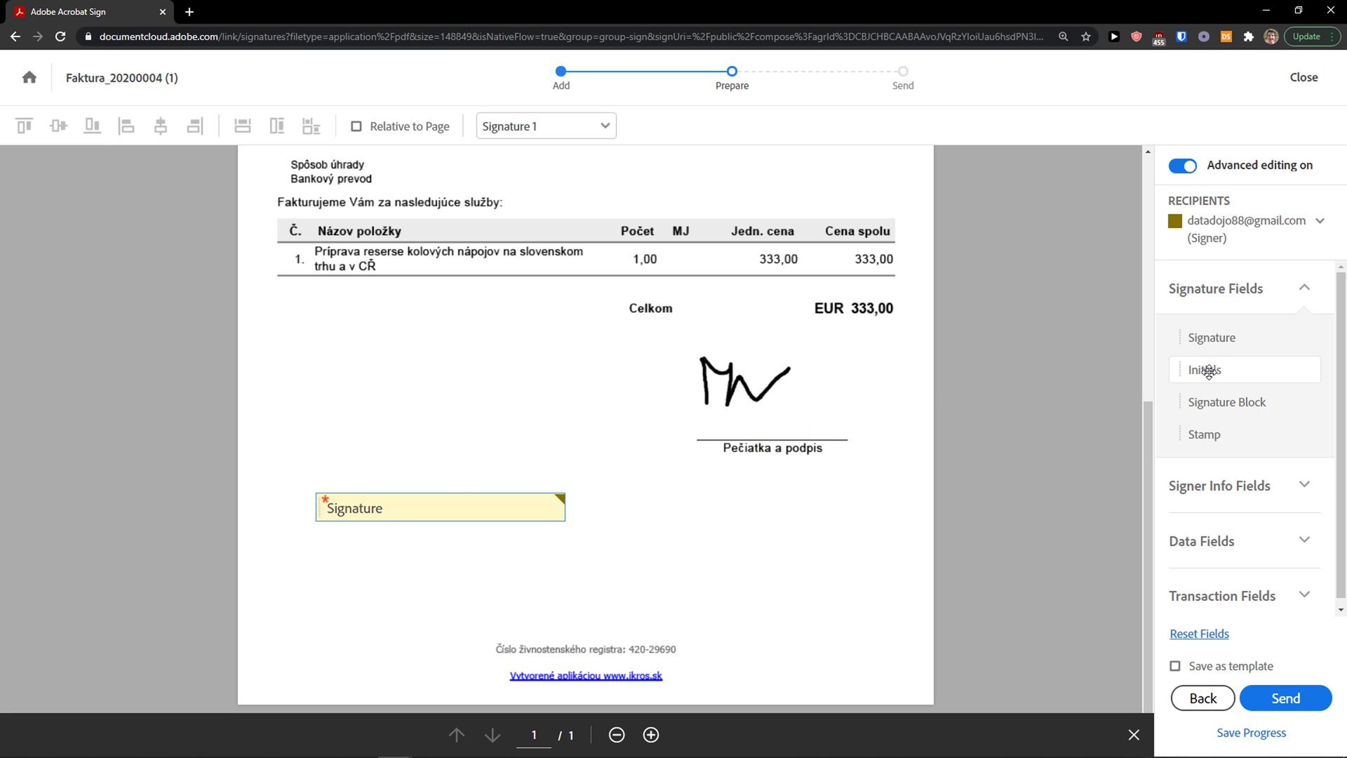
mouse_move(1204, 370)
left_mouse_down()
mouse_move(322, 443)
mouse_move(342, 453)
left_mouse_up()
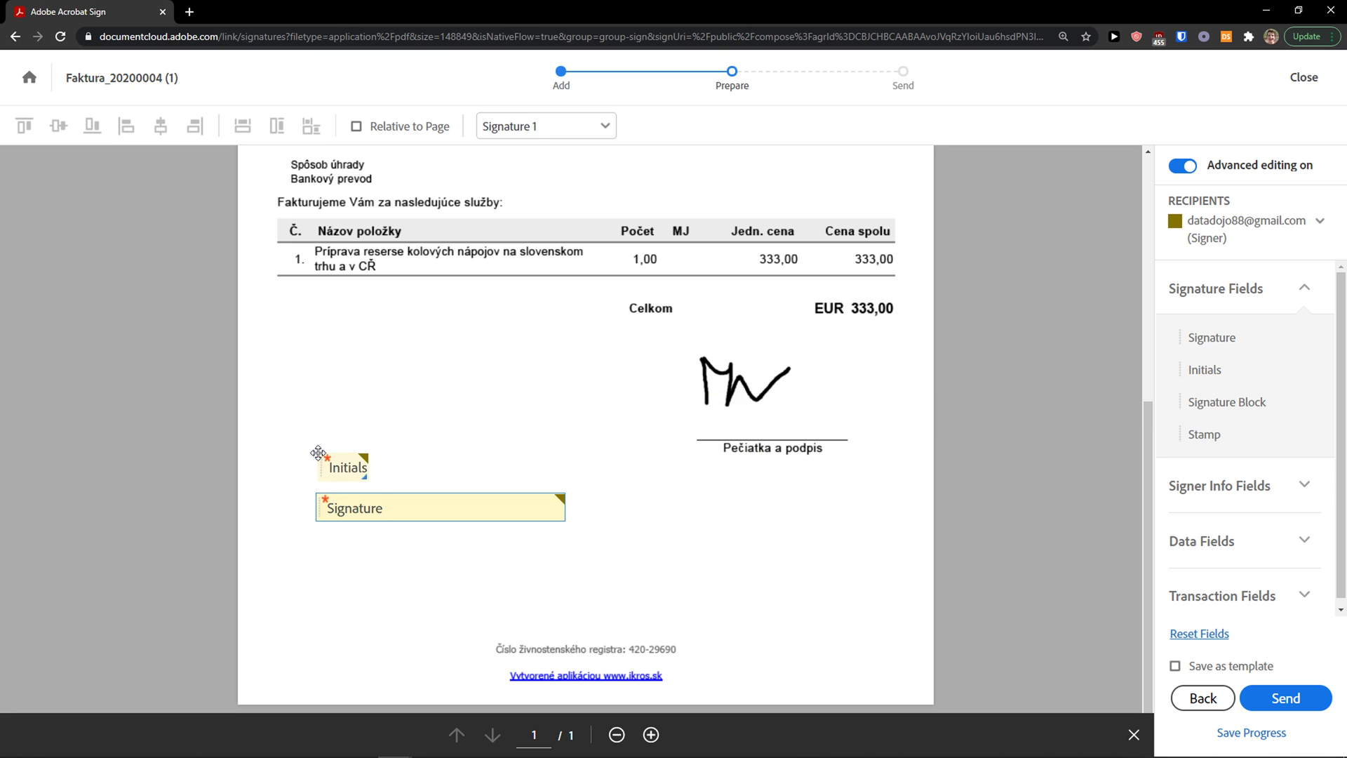
left_click(1299, 481)
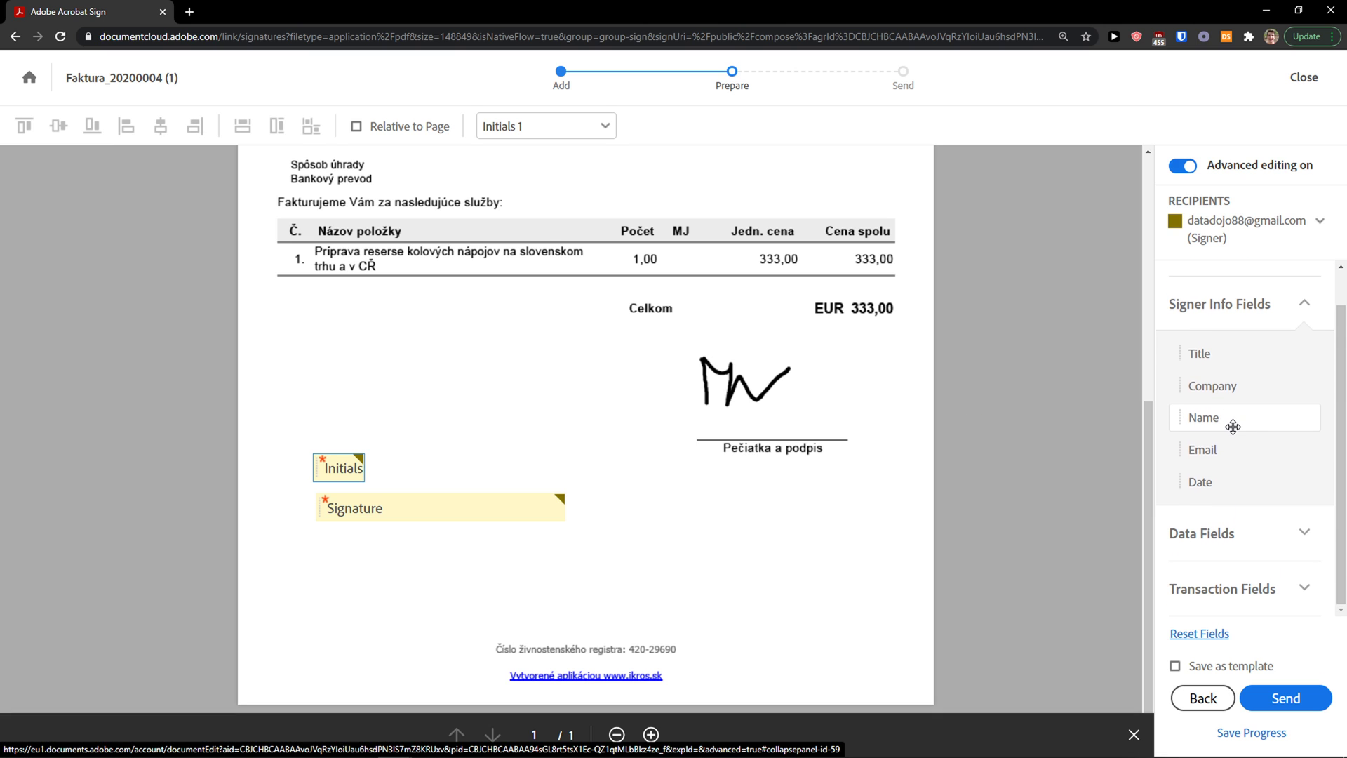
mouse_move(1216, 453)
left_mouse_down()
mouse_move(659, 382)
mouse_move(1258, 422)
mouse_move(598, 458)
left_mouse_up()
key("Delete")
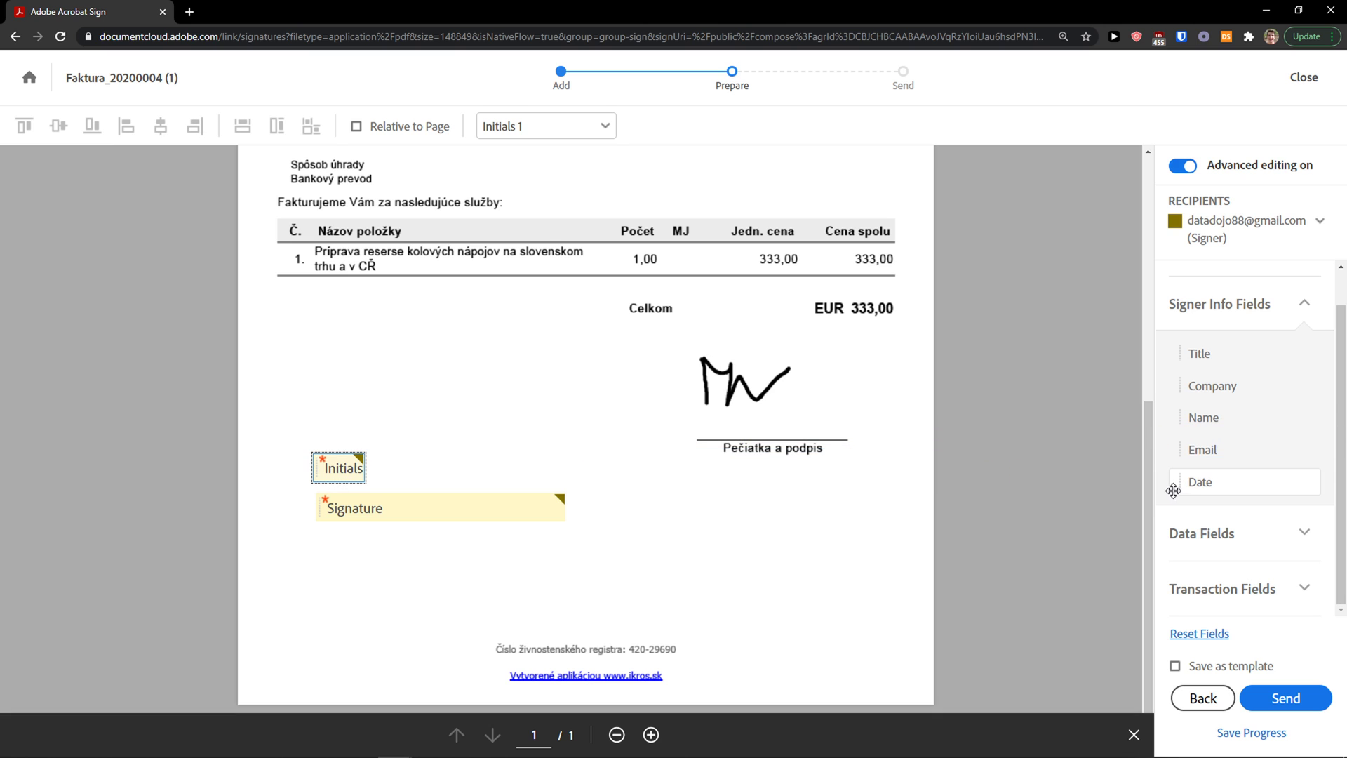
left_click_drag(1172, 485, 326, 415)
Step: Enlarge and align the Signature, Initials and Date fields, then review Data and Transaction field types
left_click(533, 507)
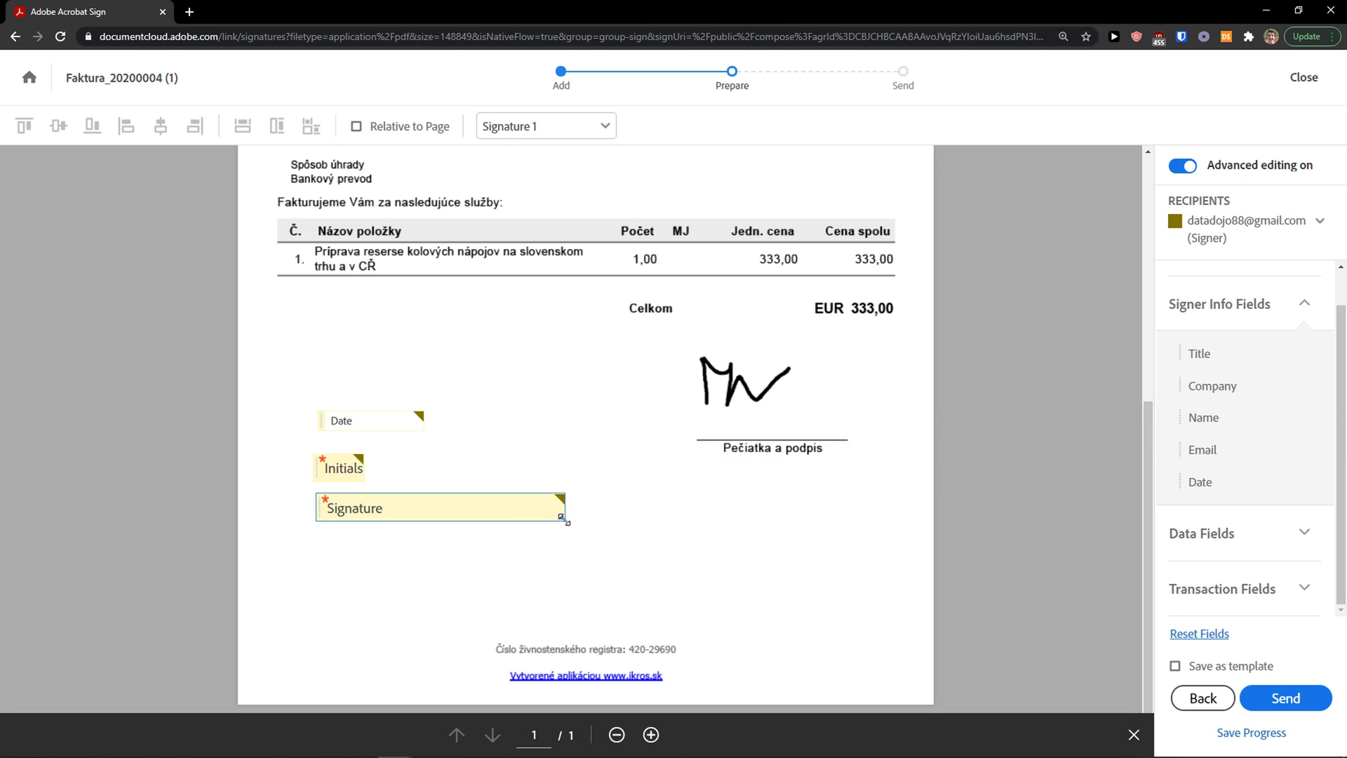
left_click_drag(563, 518, 635, 554)
left_click_drag(537, 546, 540, 553)
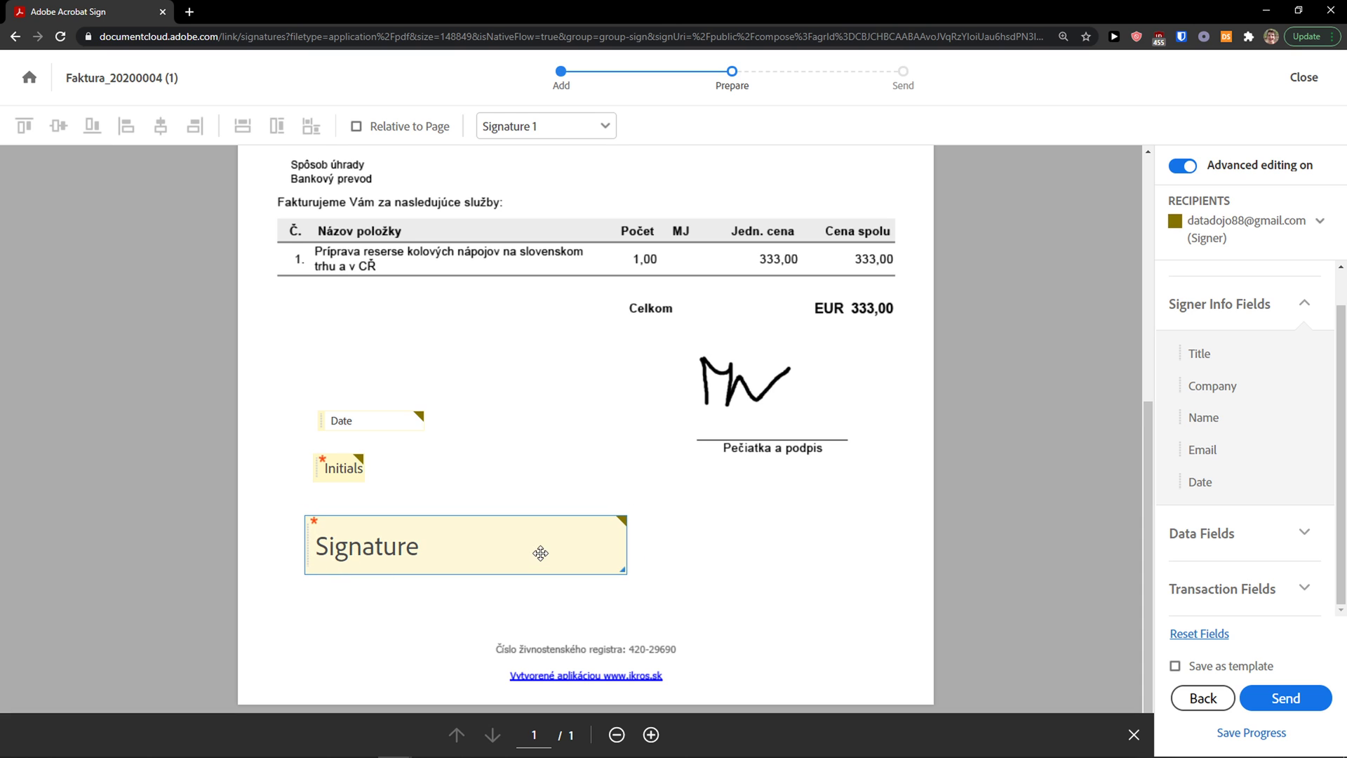
left_click_drag(341, 459, 449, 477)
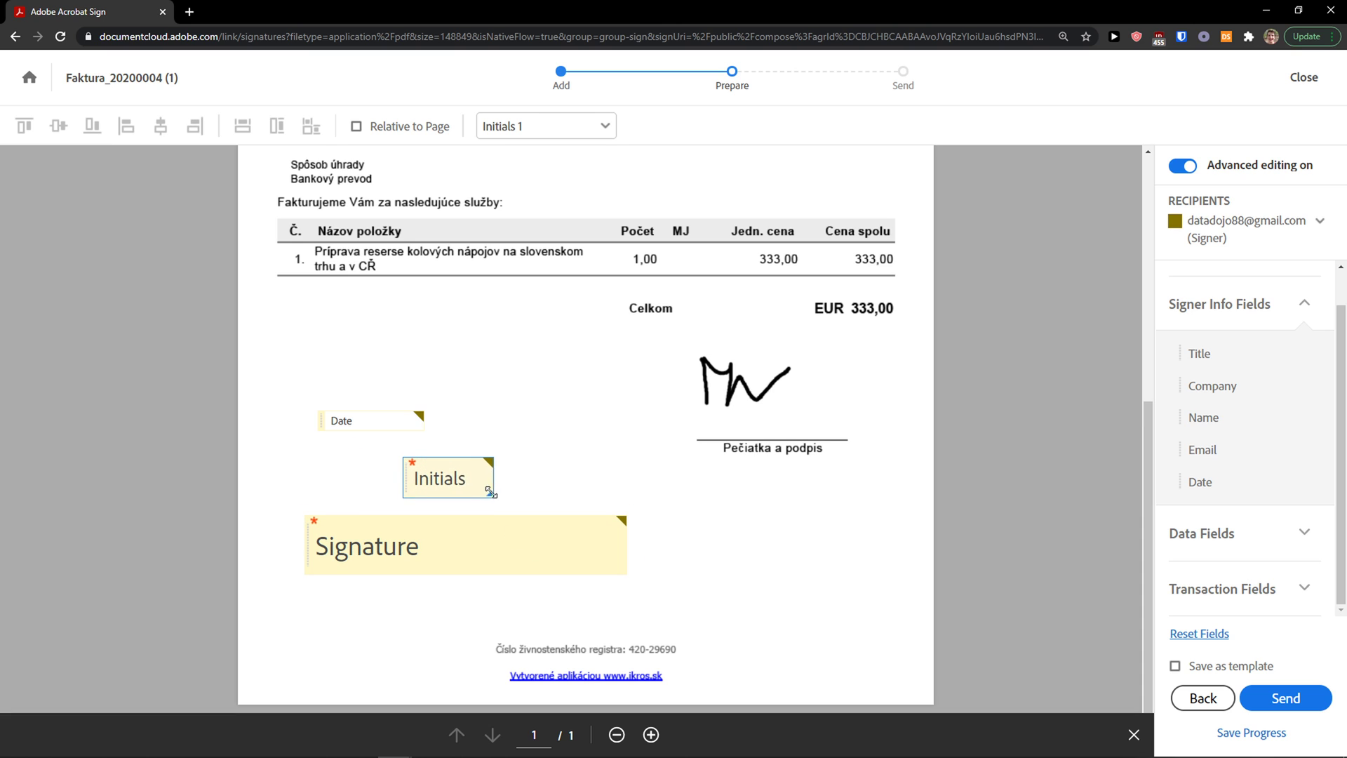
left_click_drag(360, 423, 502, 423)
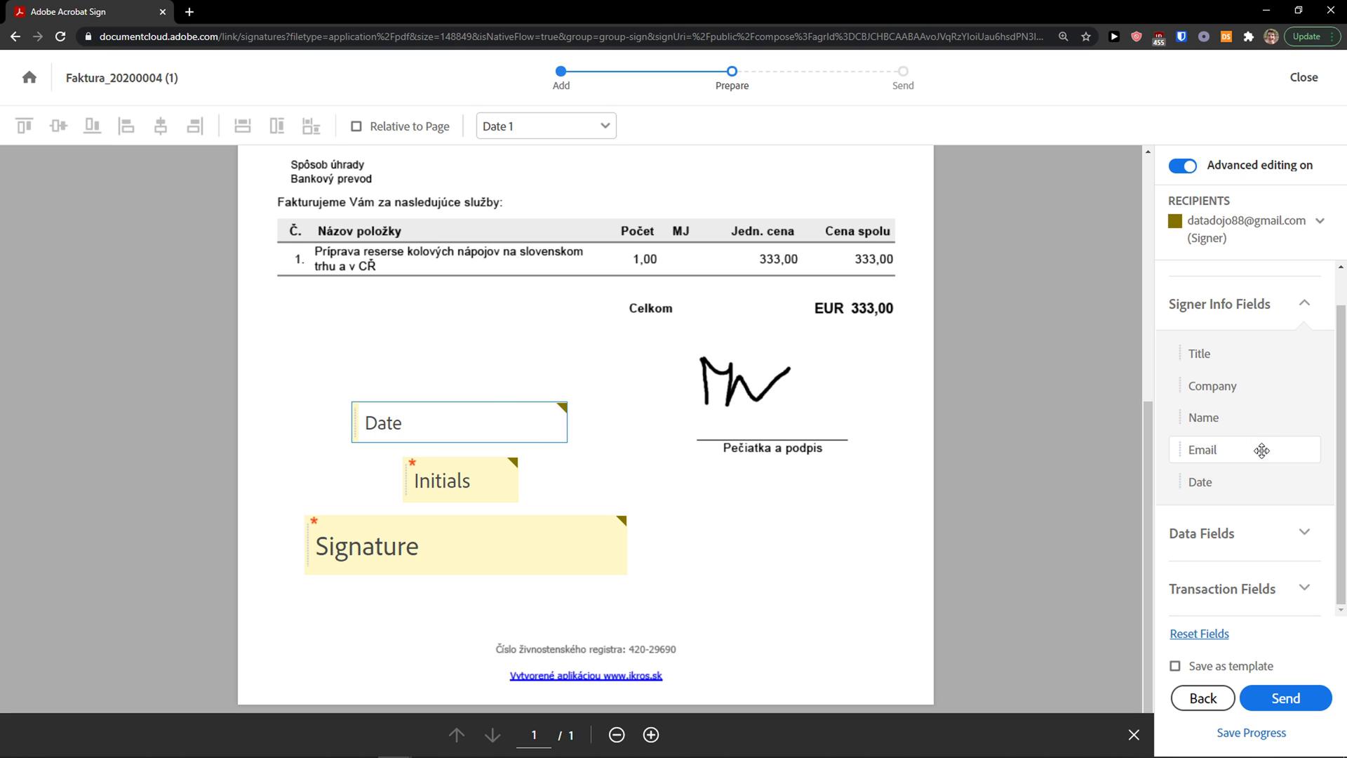
left_click(1298, 533)
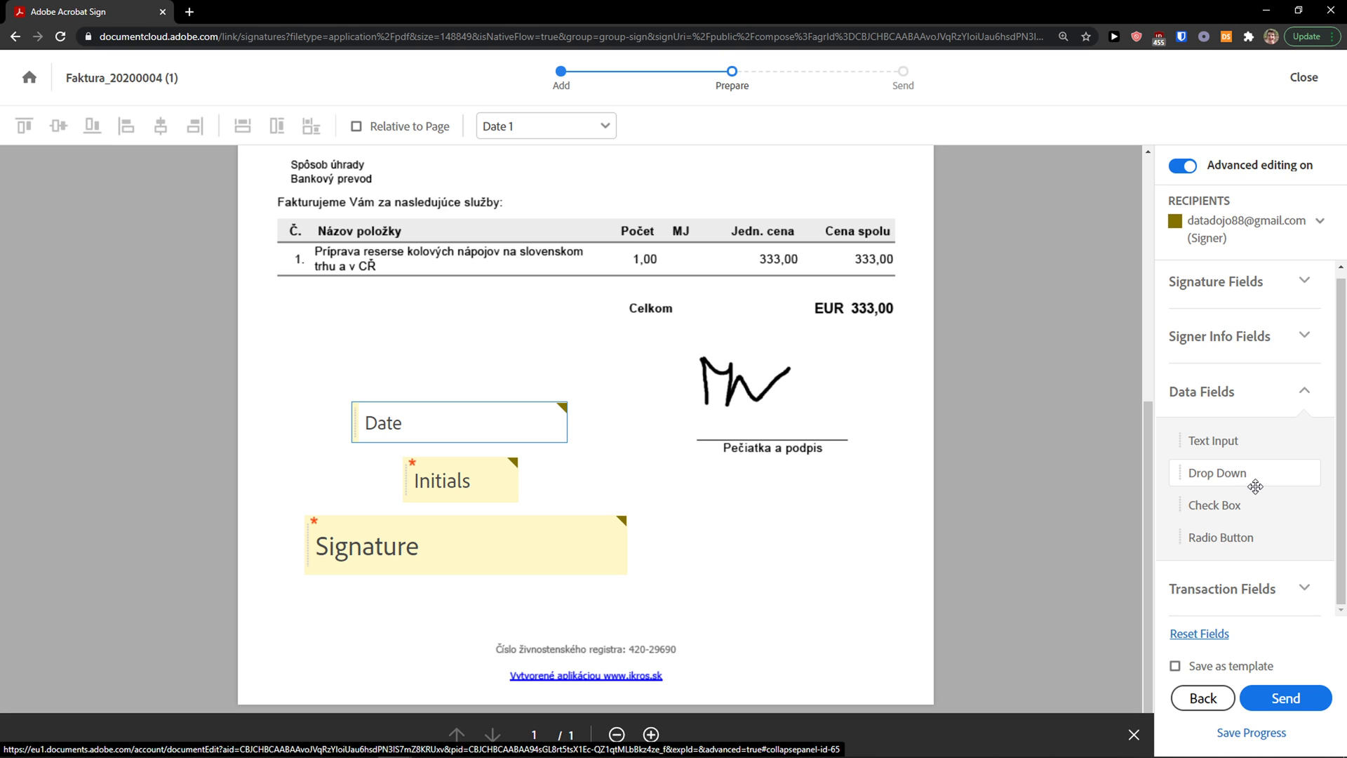
left_click(1295, 591)
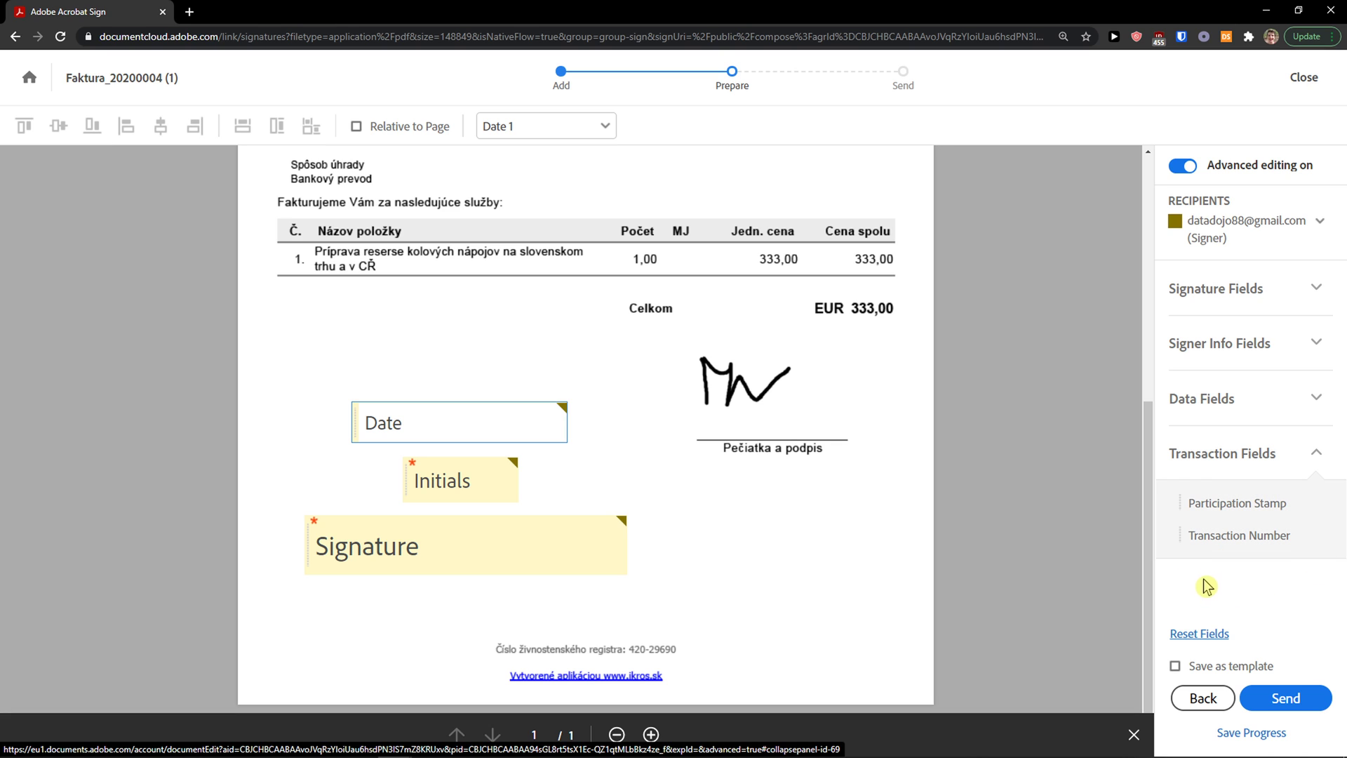
left_click(1278, 697)
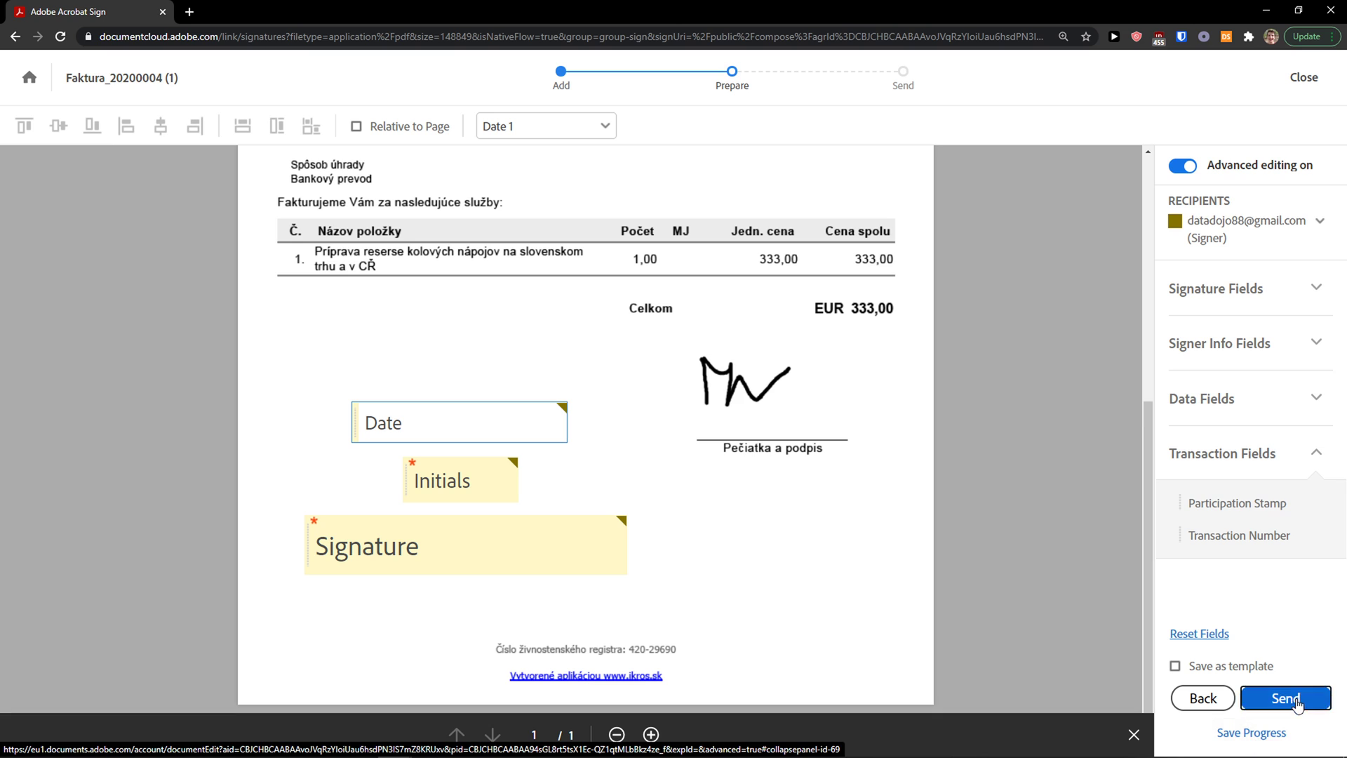
Step: Send the invoice for signature and move a new browser tab into its own window
left_click(1286, 698)
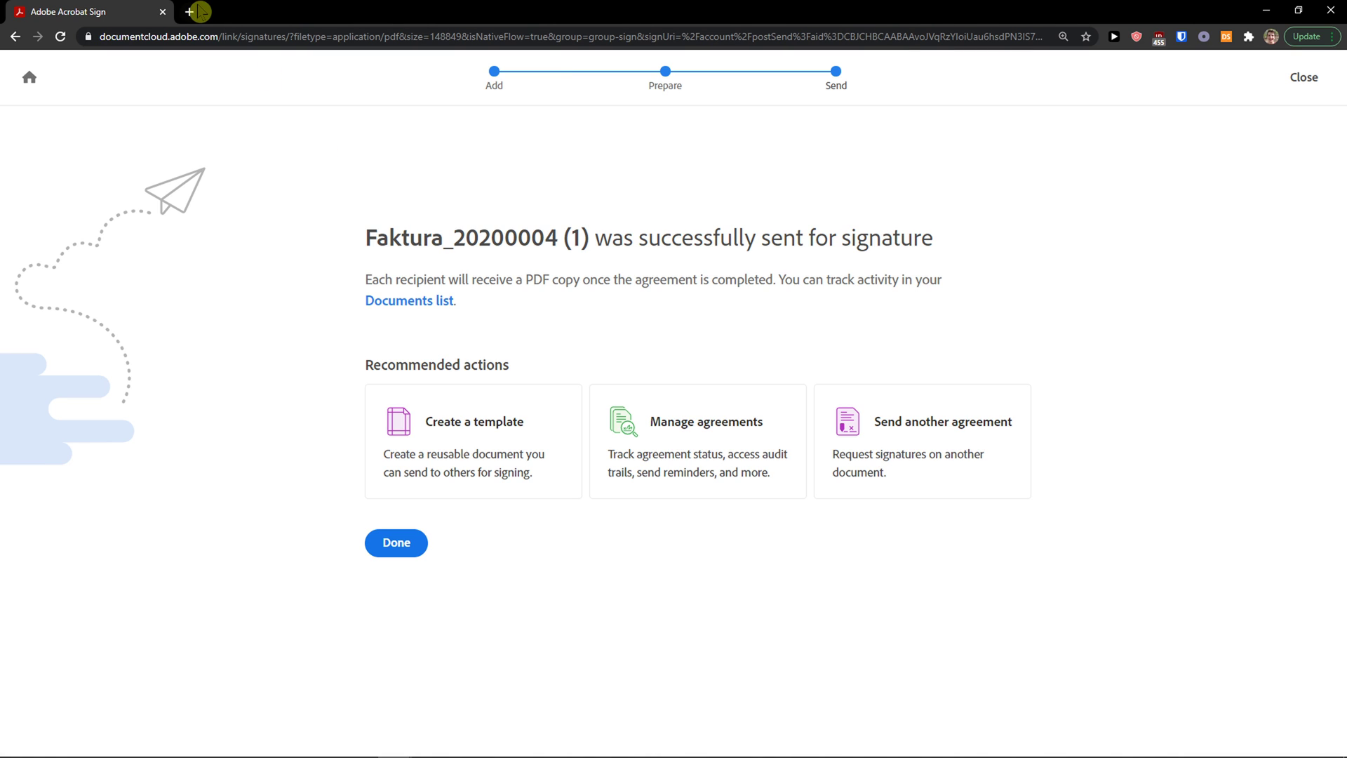
left_click_drag(366, 237, 650, 239)
left_click(623, 238)
left_click_drag(558, 239, 941, 258)
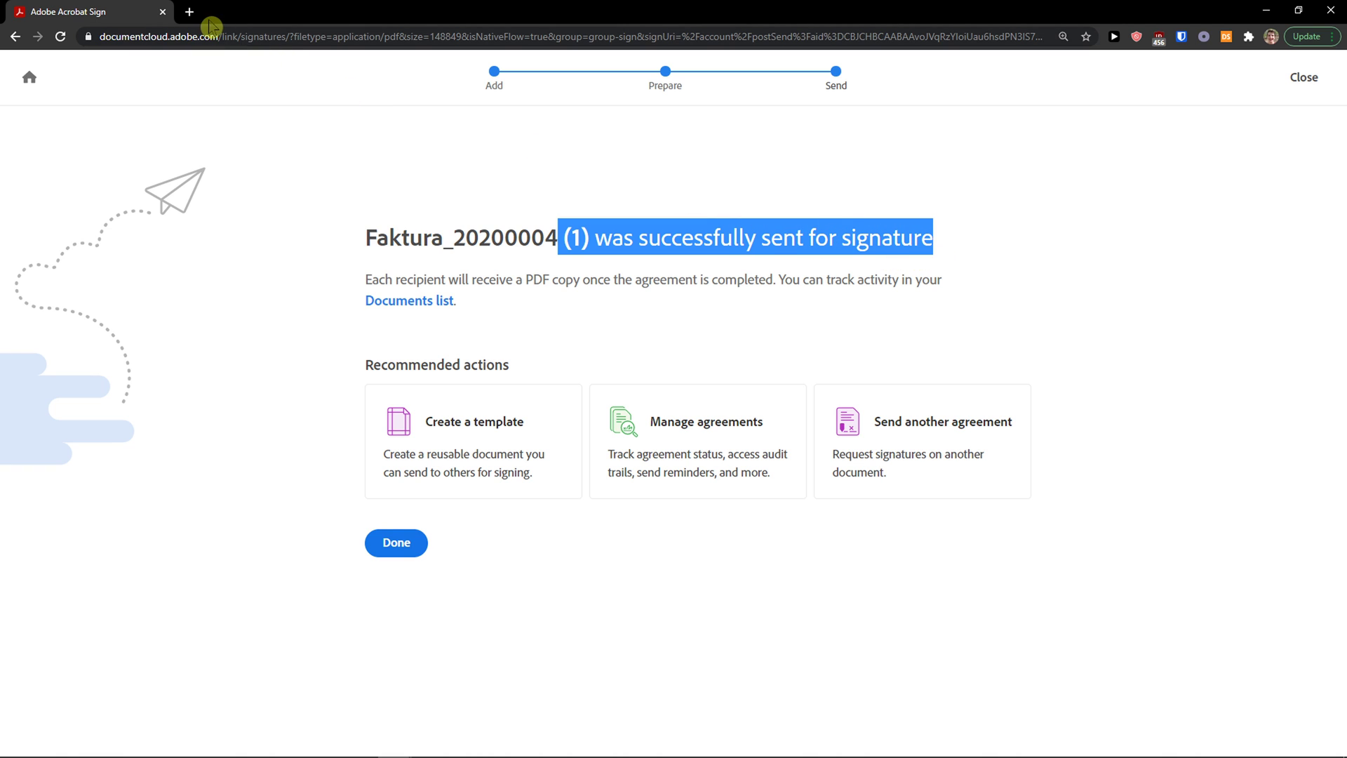
left_click(190, 12)
left_click_drag(217, 21, 0, 189)
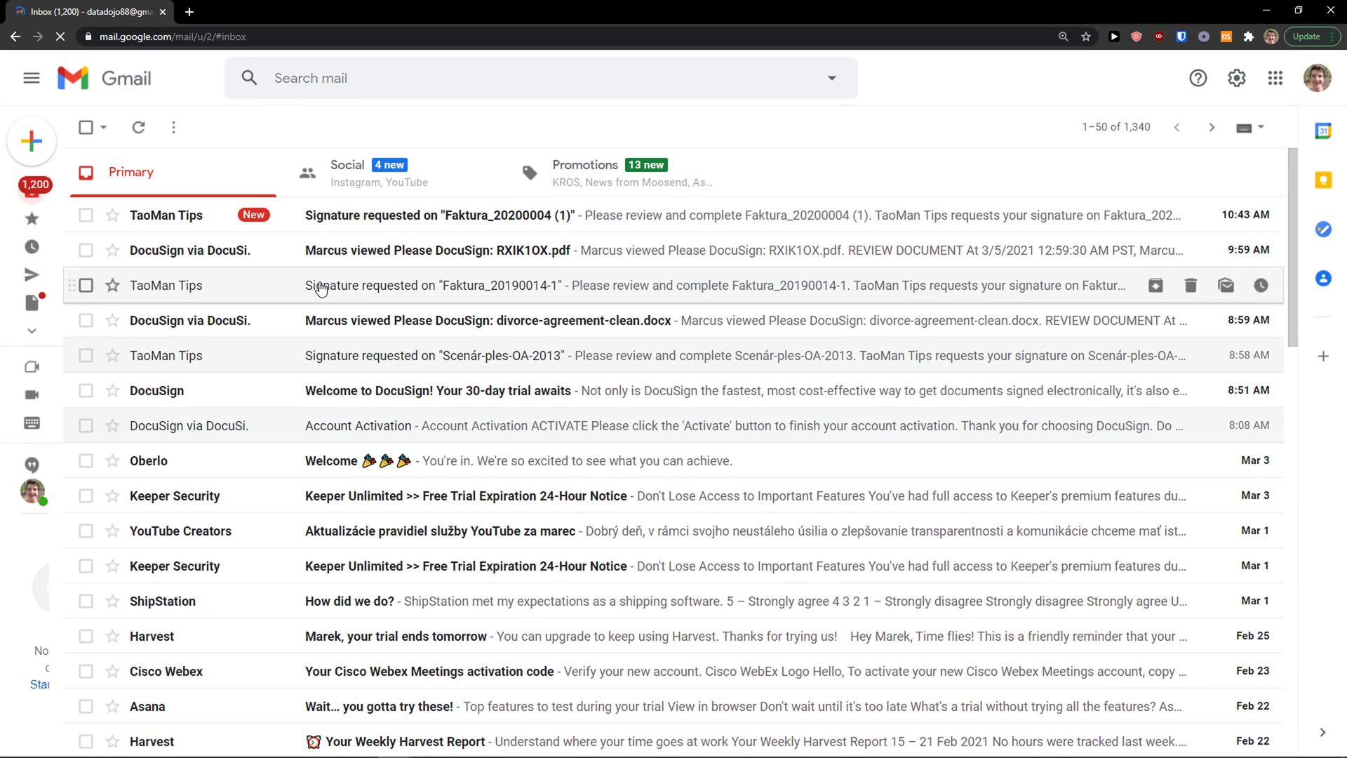
Step: Open the 'Signature requested on Faktura_20200004 (1)' e-mail in Gmail
left_click(346, 217)
scroll(564, 352, "down", 1)
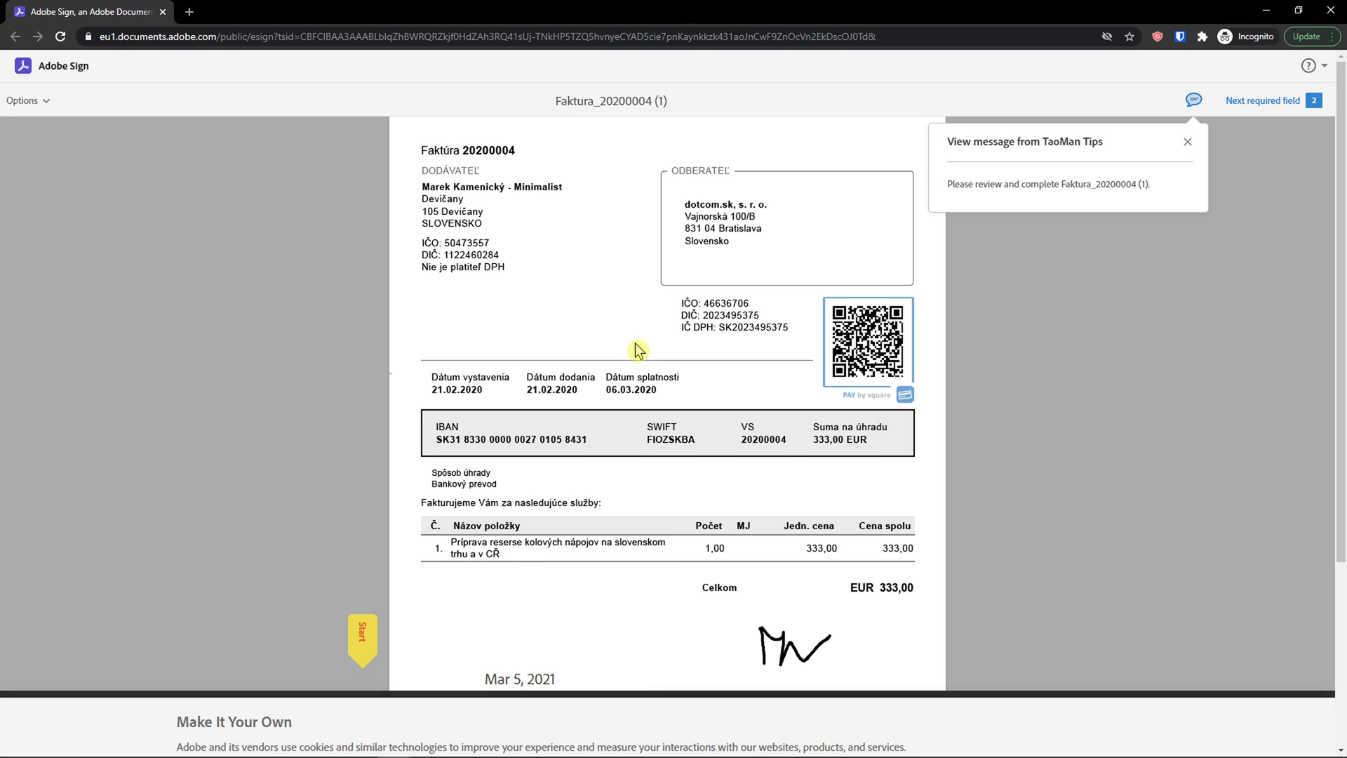
Step: Sign the invoice with a hand-drawn signature dated Mar 5, 2021, then close the signing window
scroll(635, 351, "down", 3)
scroll(635, 350, "down", 1)
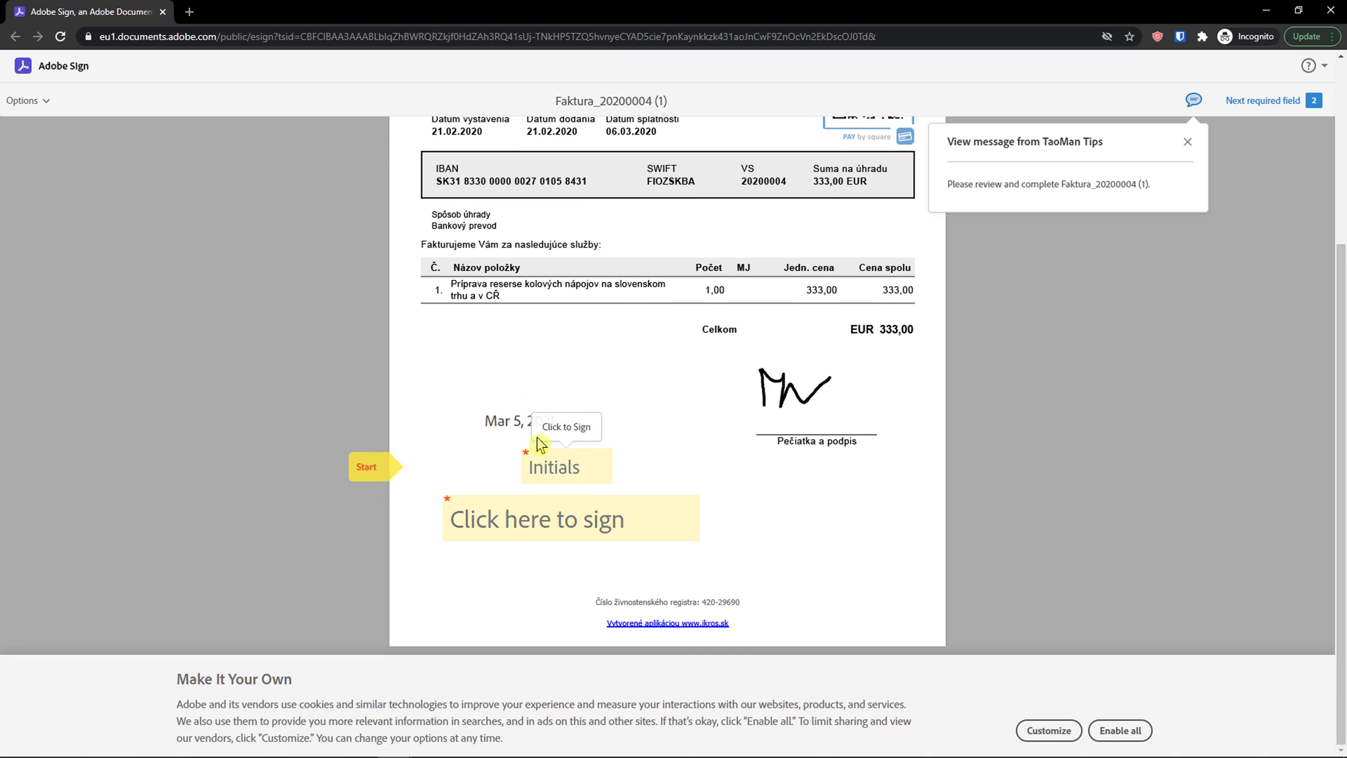
triple_click(493, 424)
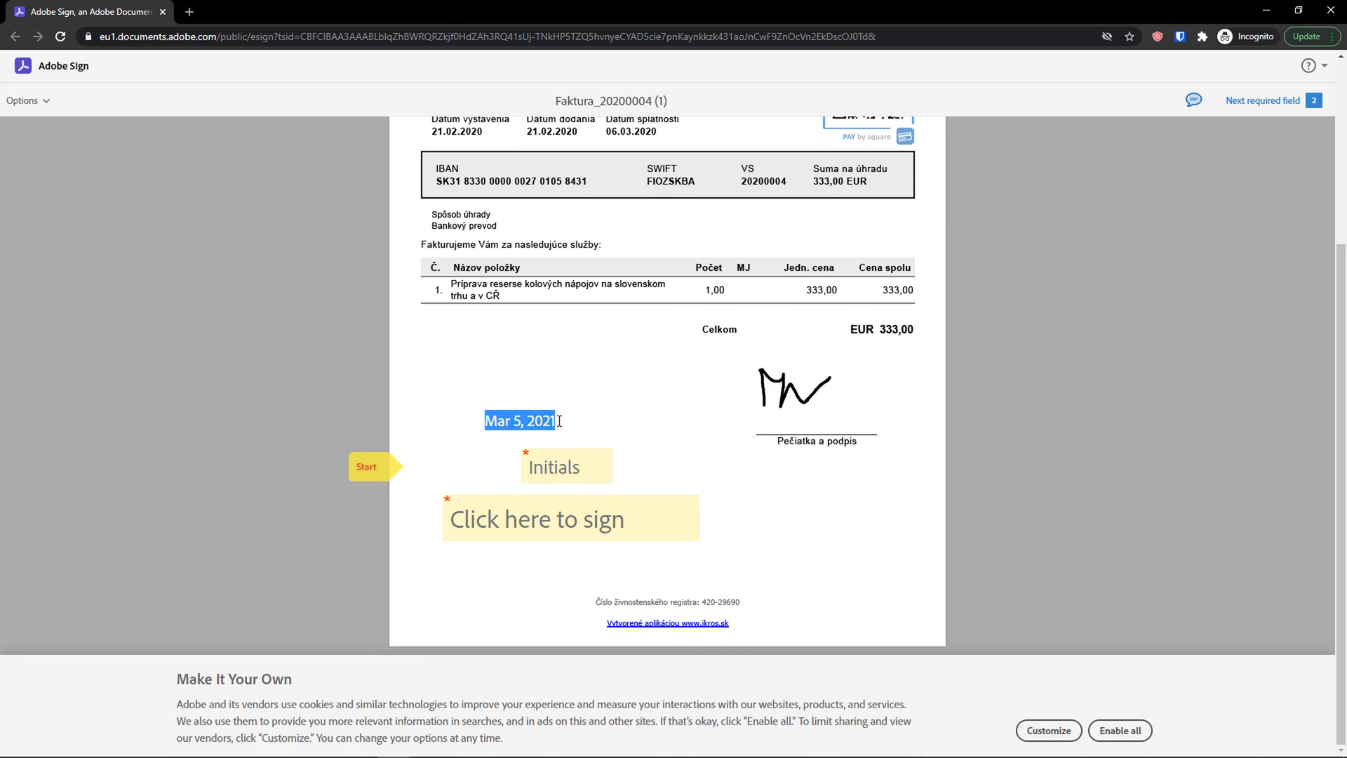
left_click(496, 520)
left_click(646, 95)
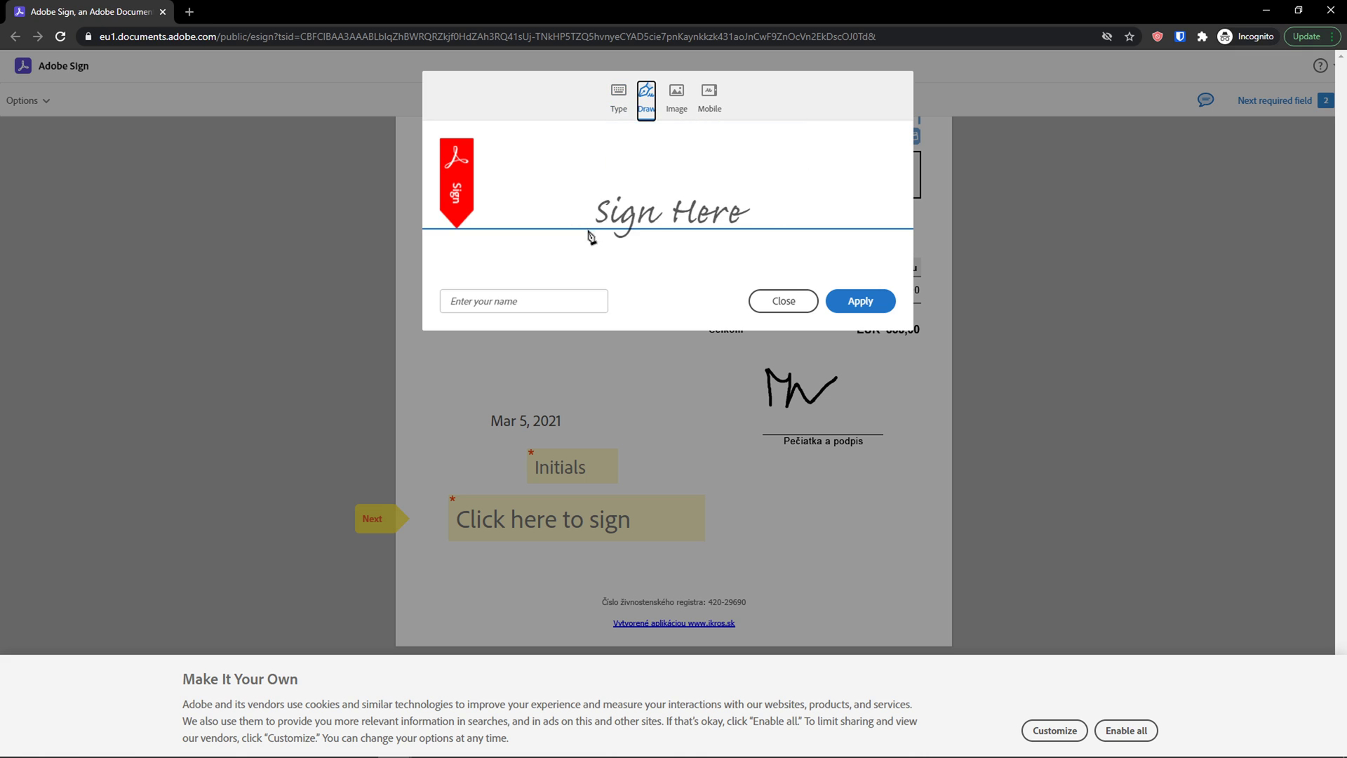
left_click_drag(611, 162, 609, 204)
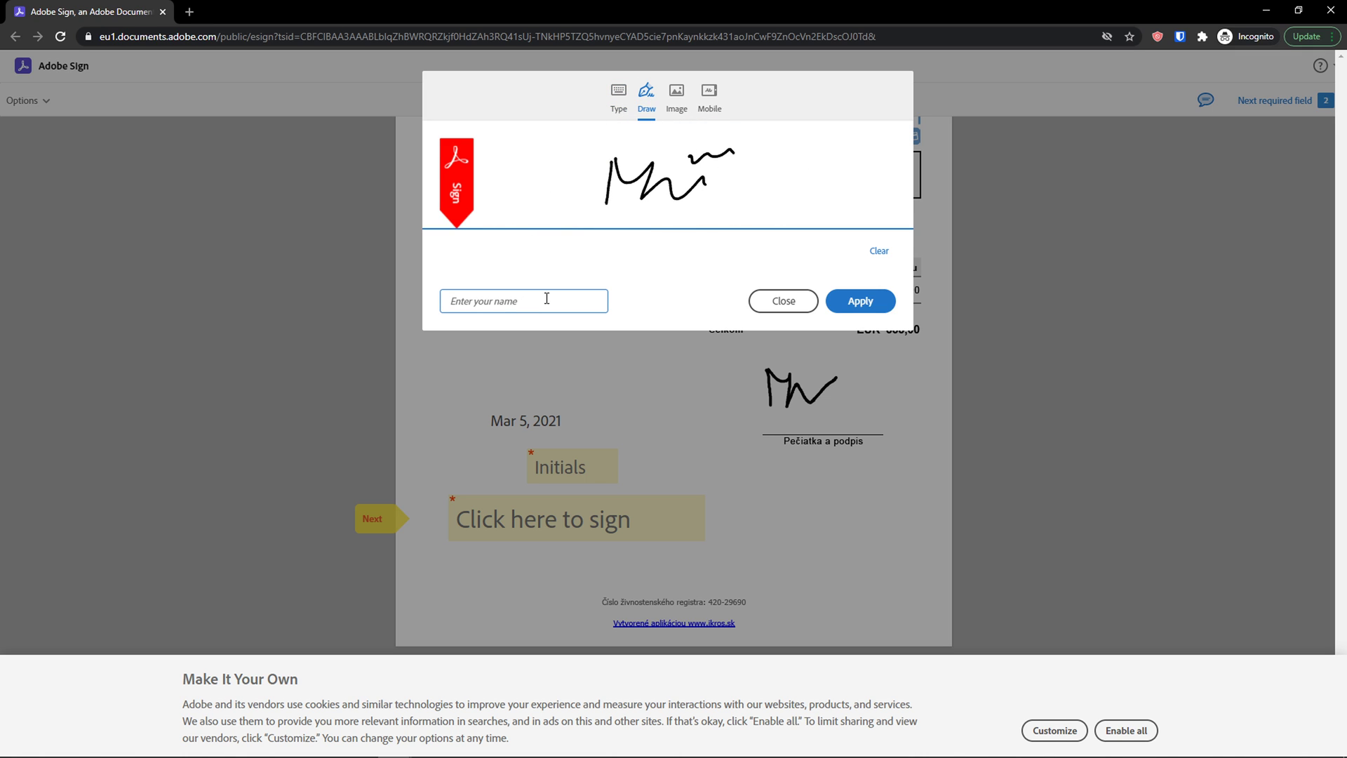
left_click(884, 307)
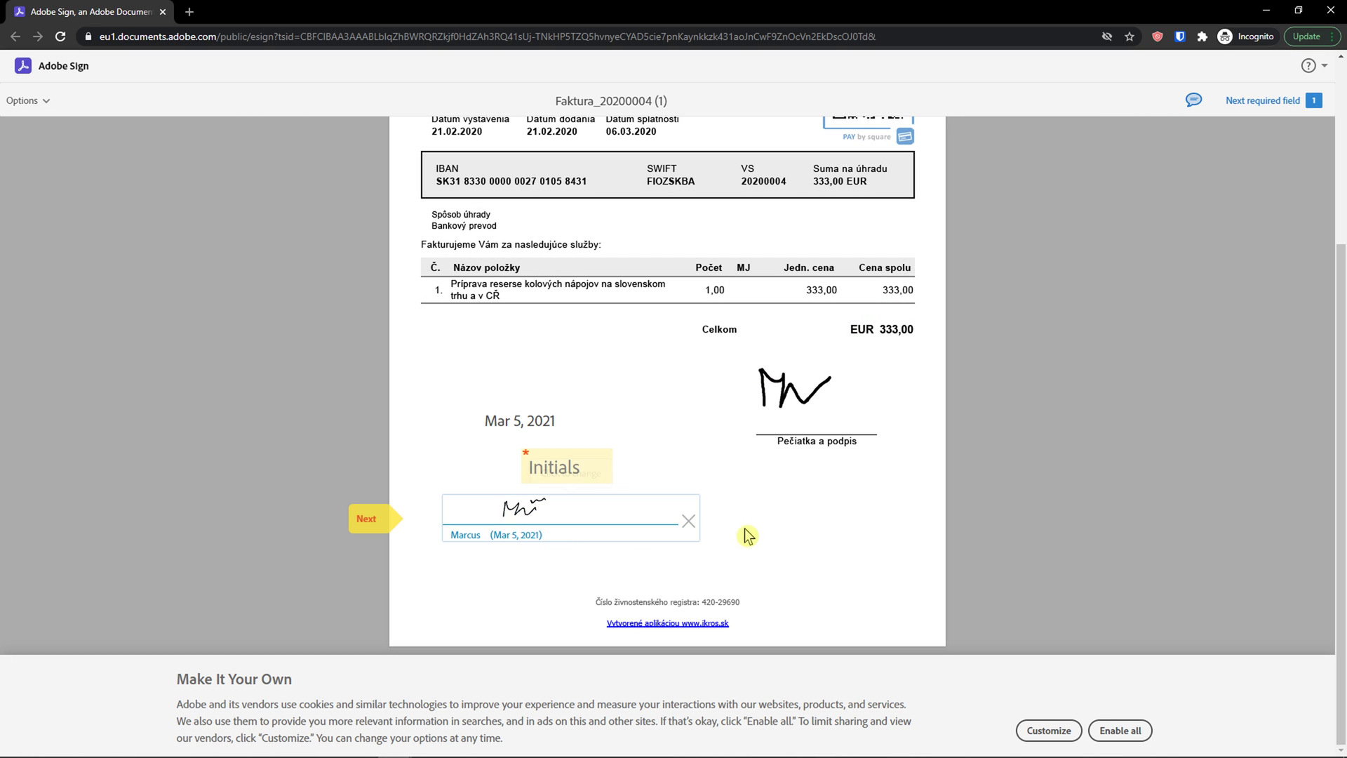
left_click(767, 526)
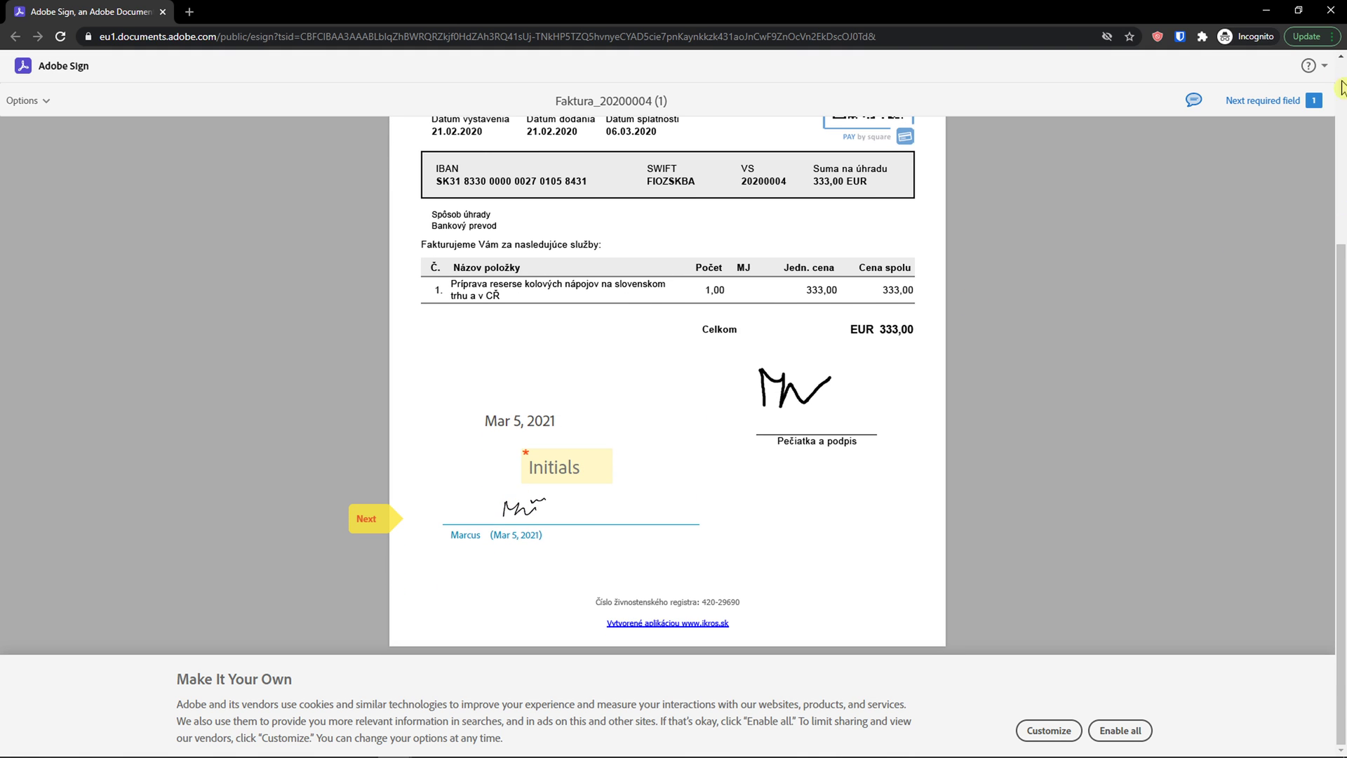
left_click(1331, 10)
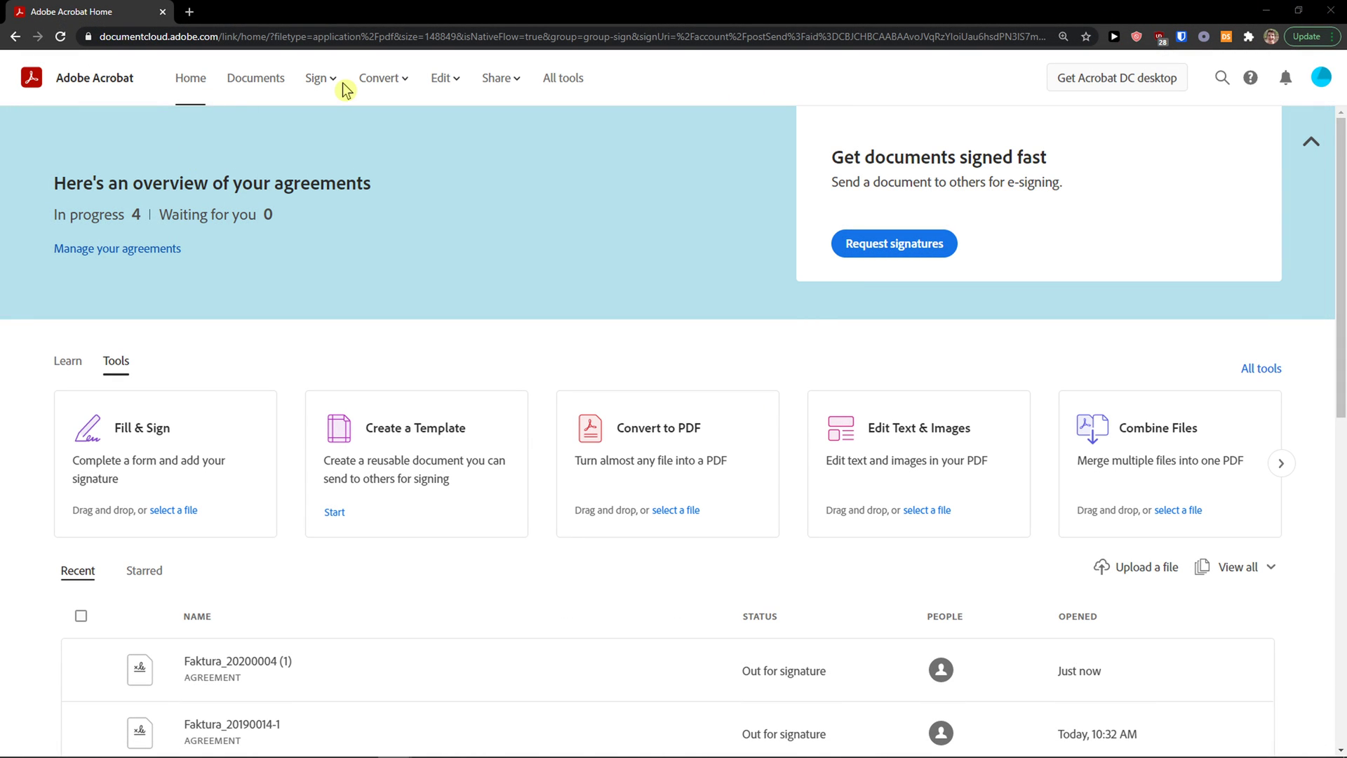
Step: Open Faktura_20190014-1.pdf from Recent in Fill & Sign, then bring up the agreements list
left_click(236, 83)
left_click(316, 80)
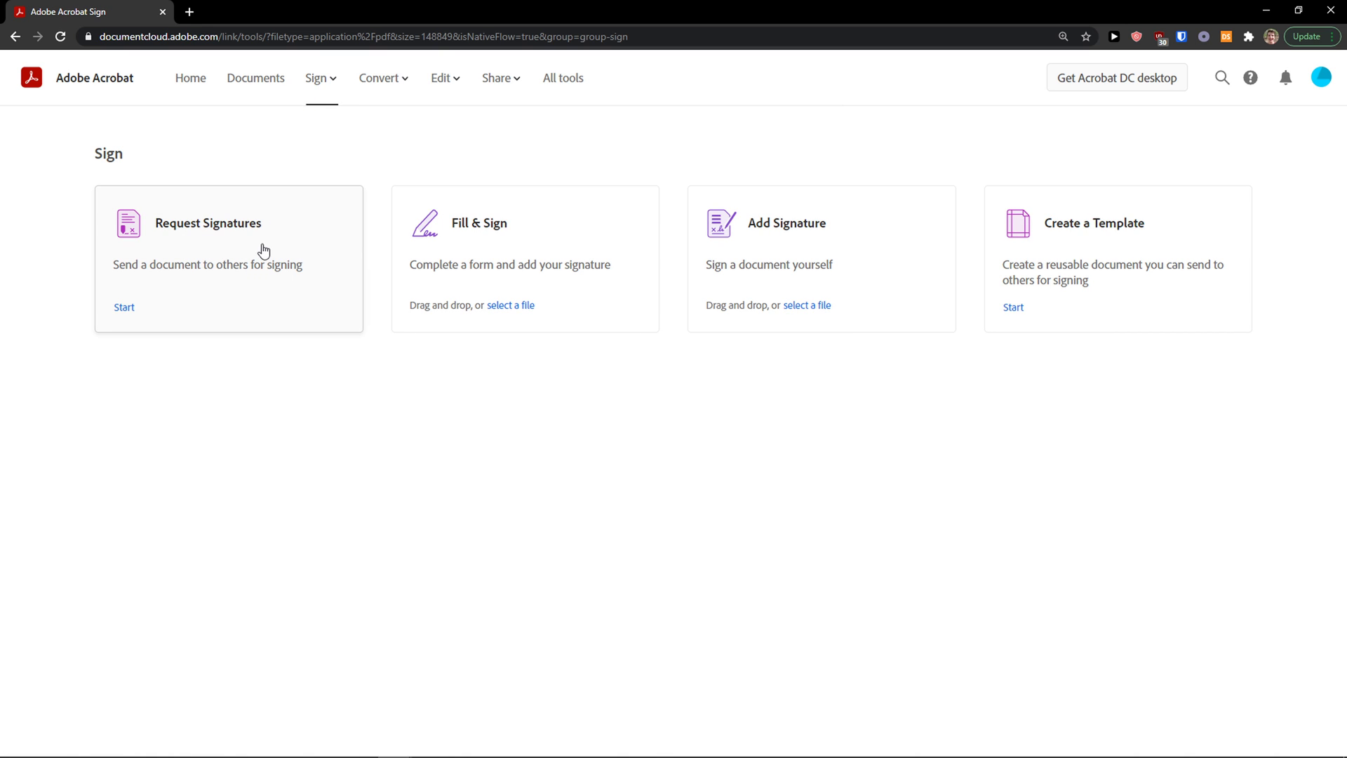
left_click(554, 240)
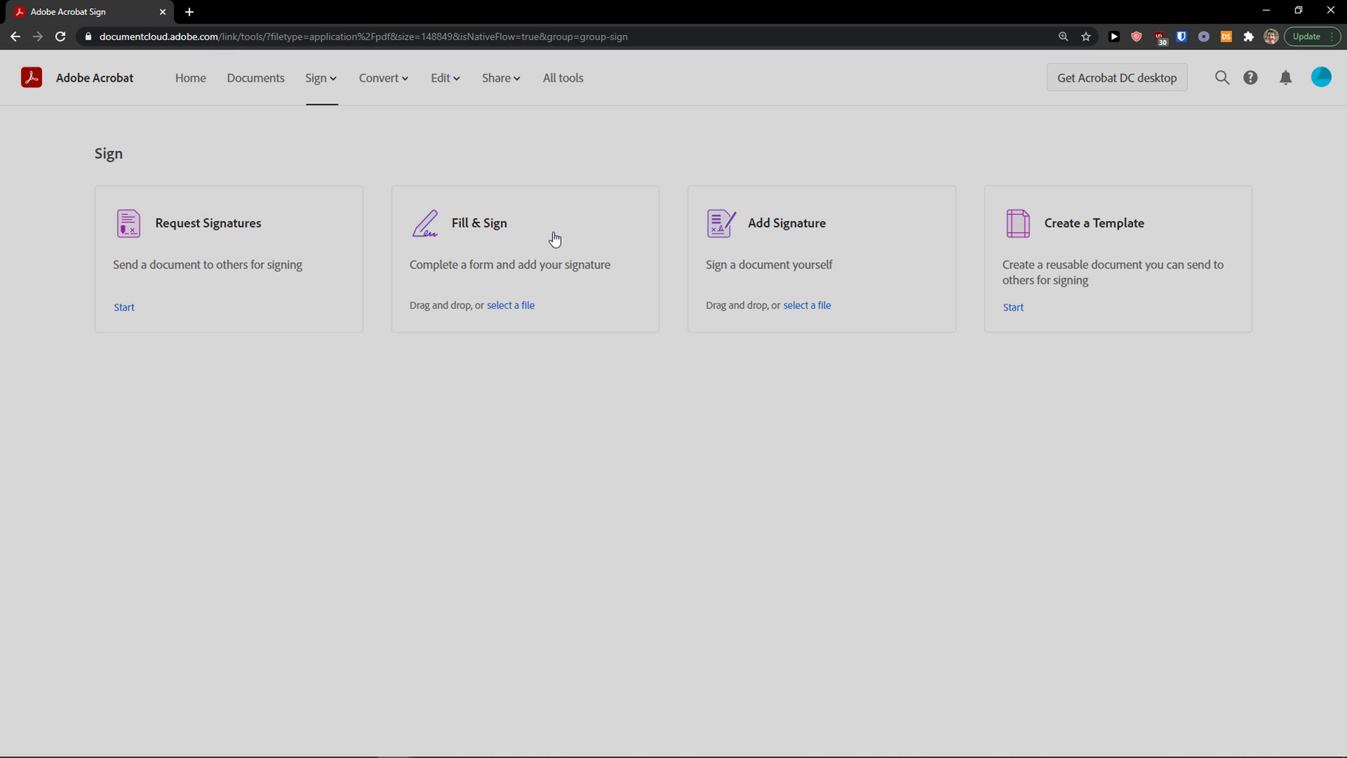
left_click(379, 188)
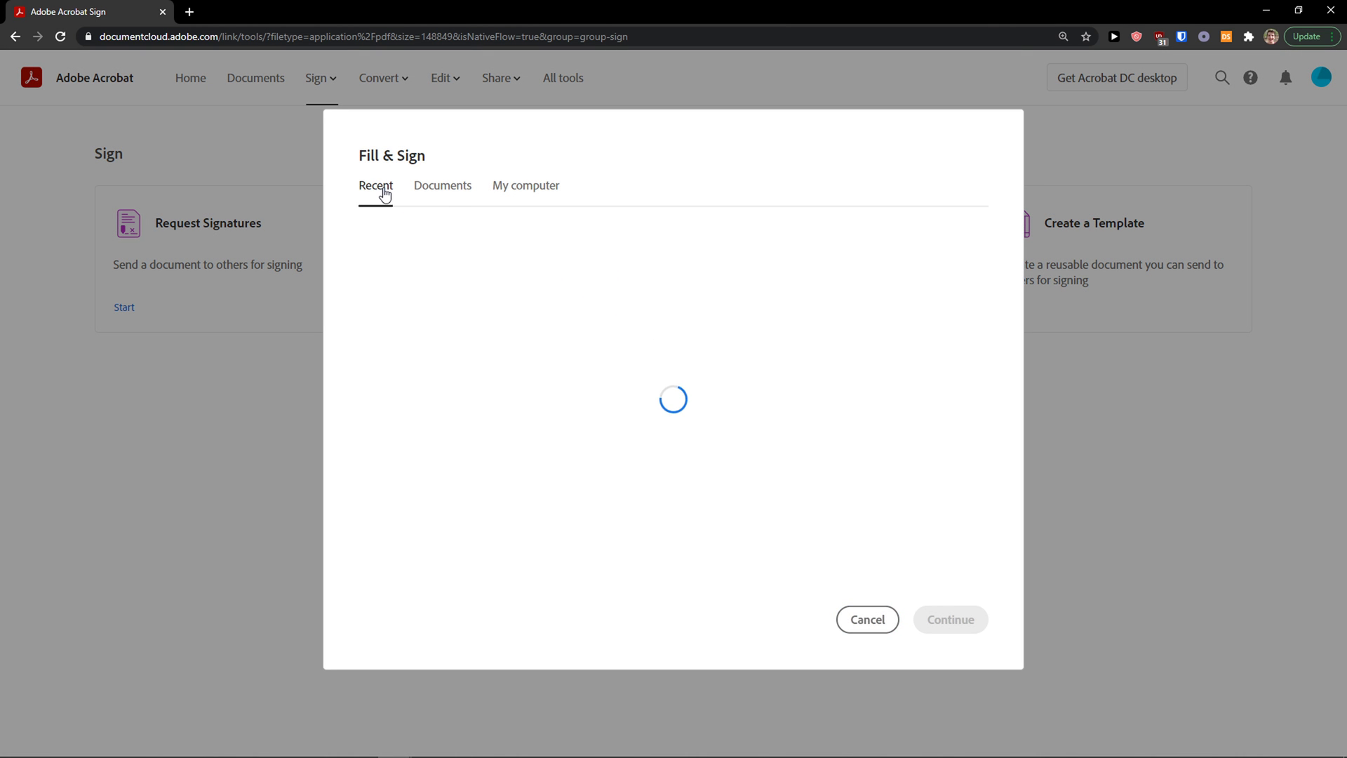
left_click(470, 297)
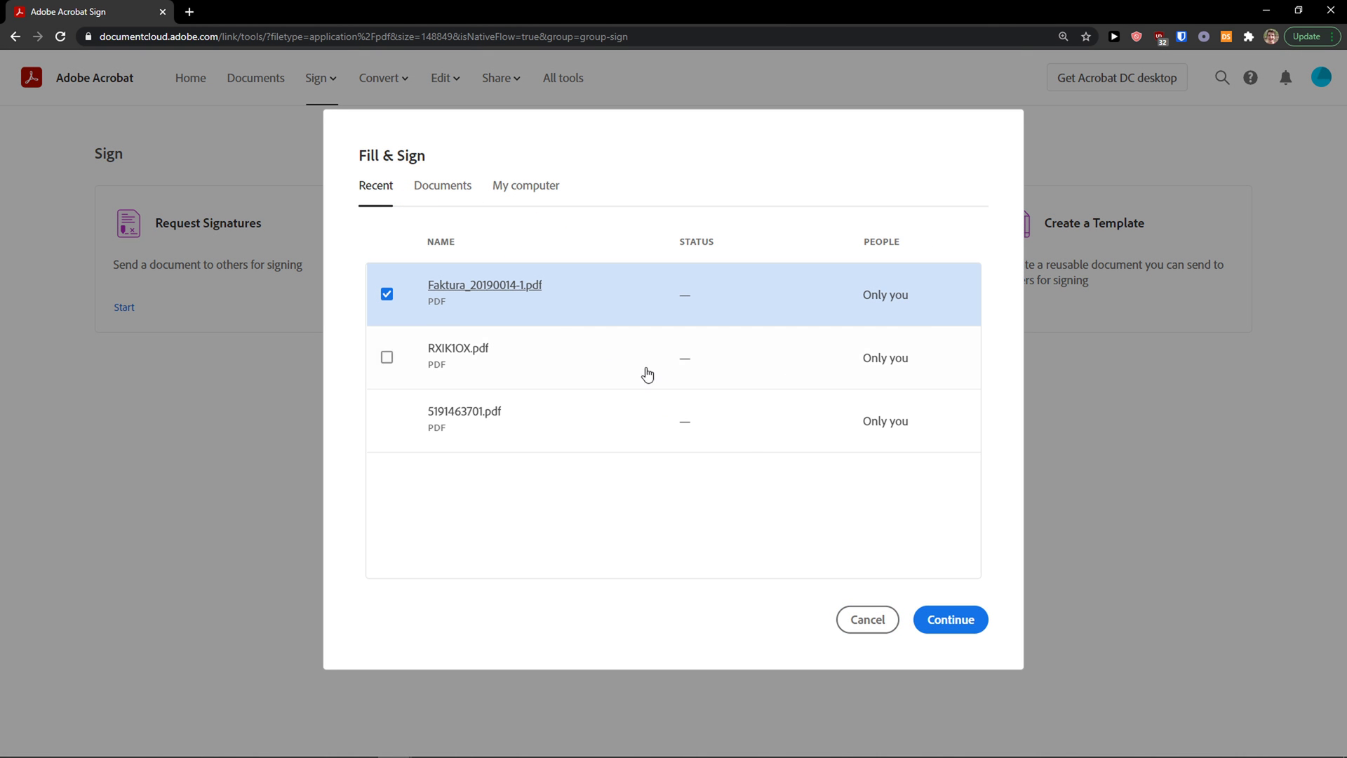
left_click(926, 622)
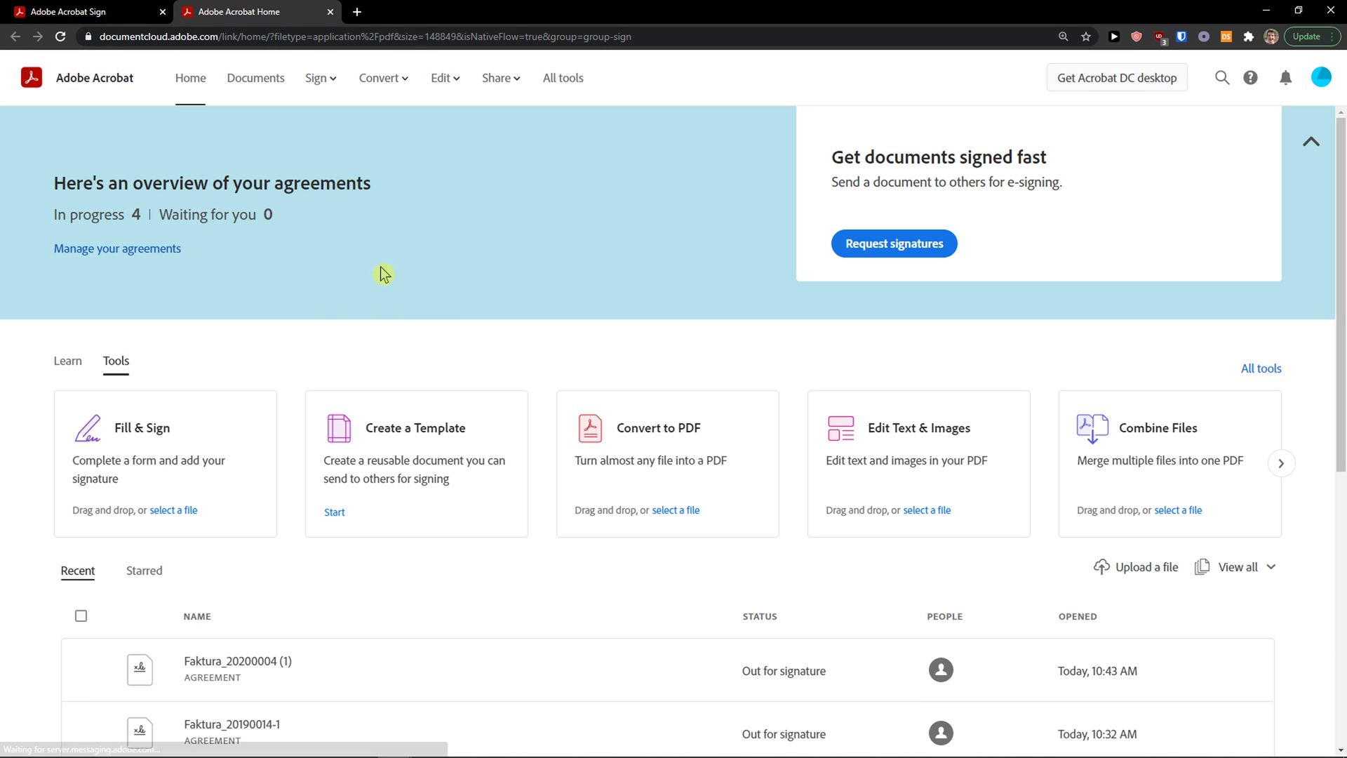
mouse_move(318, 78)
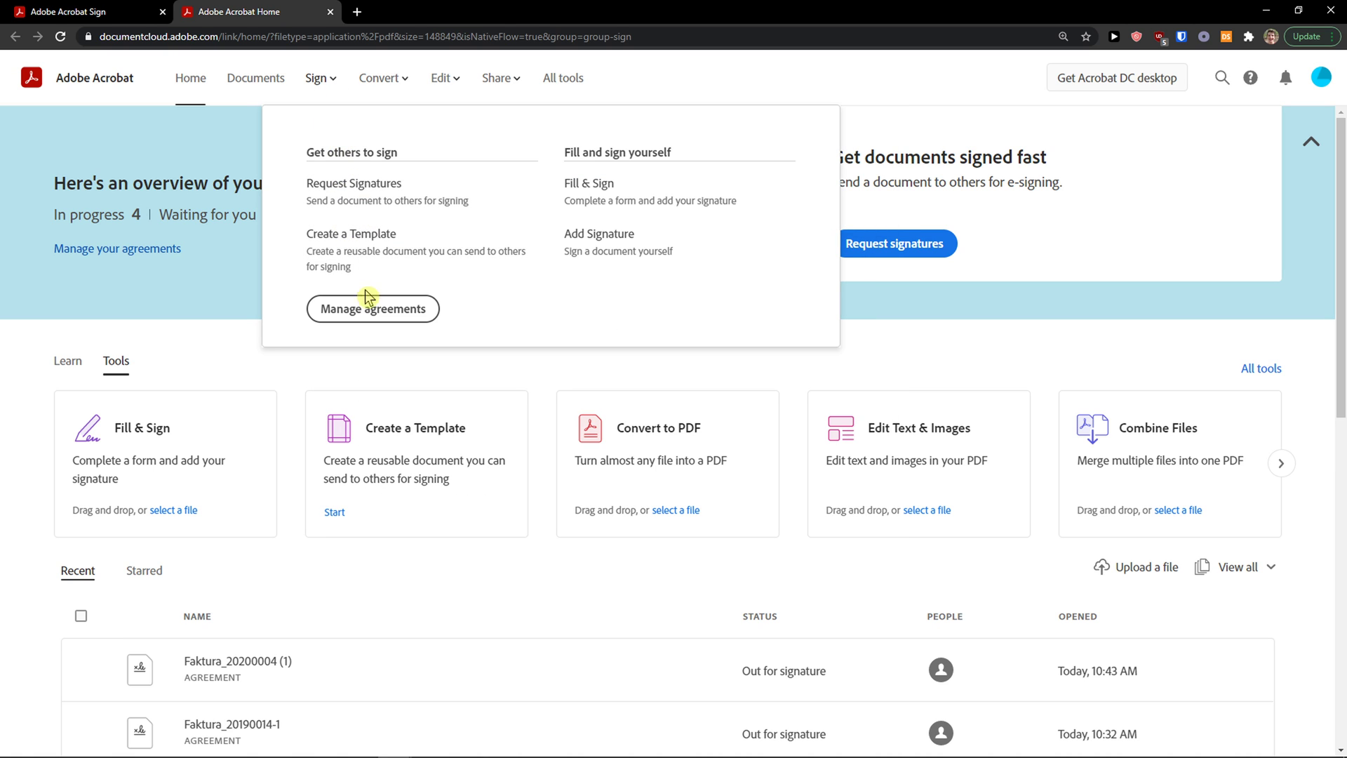
left_click(351, 207)
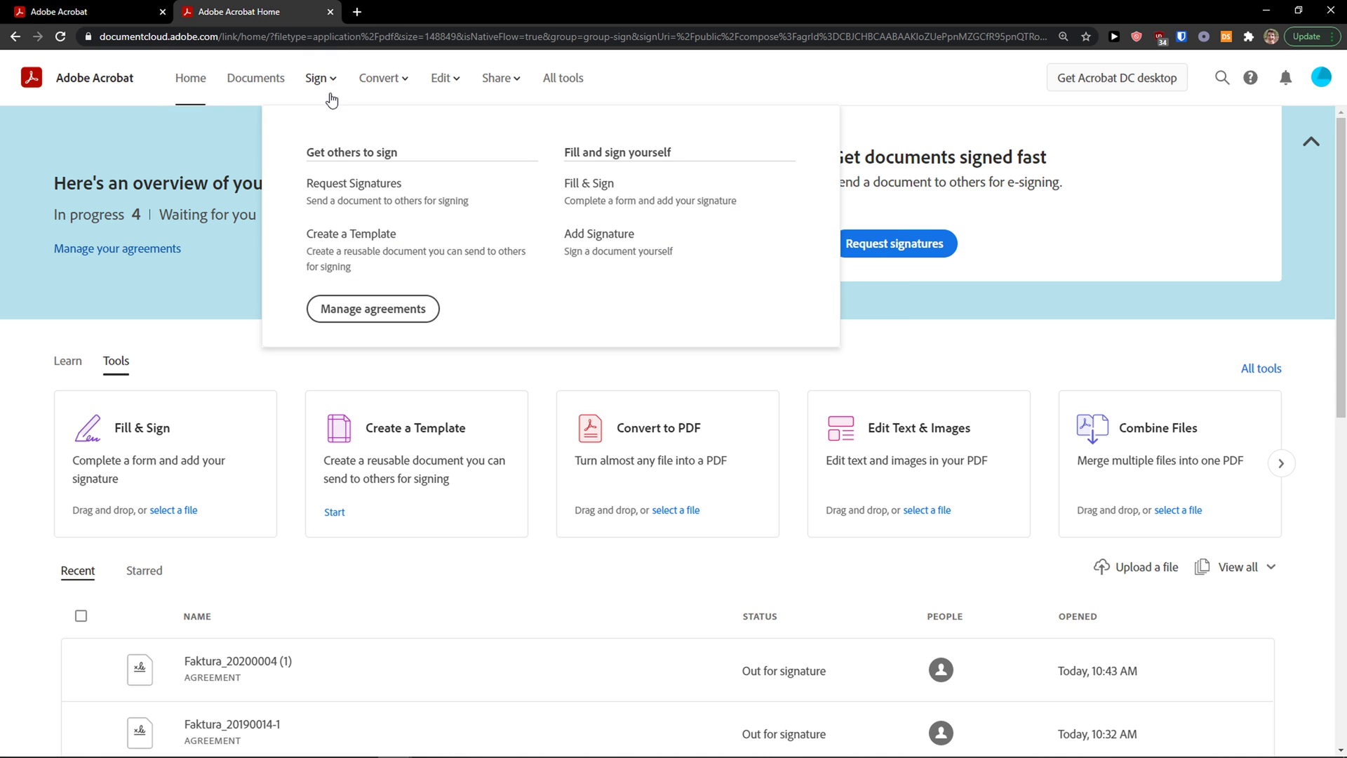
left_click(365, 310)
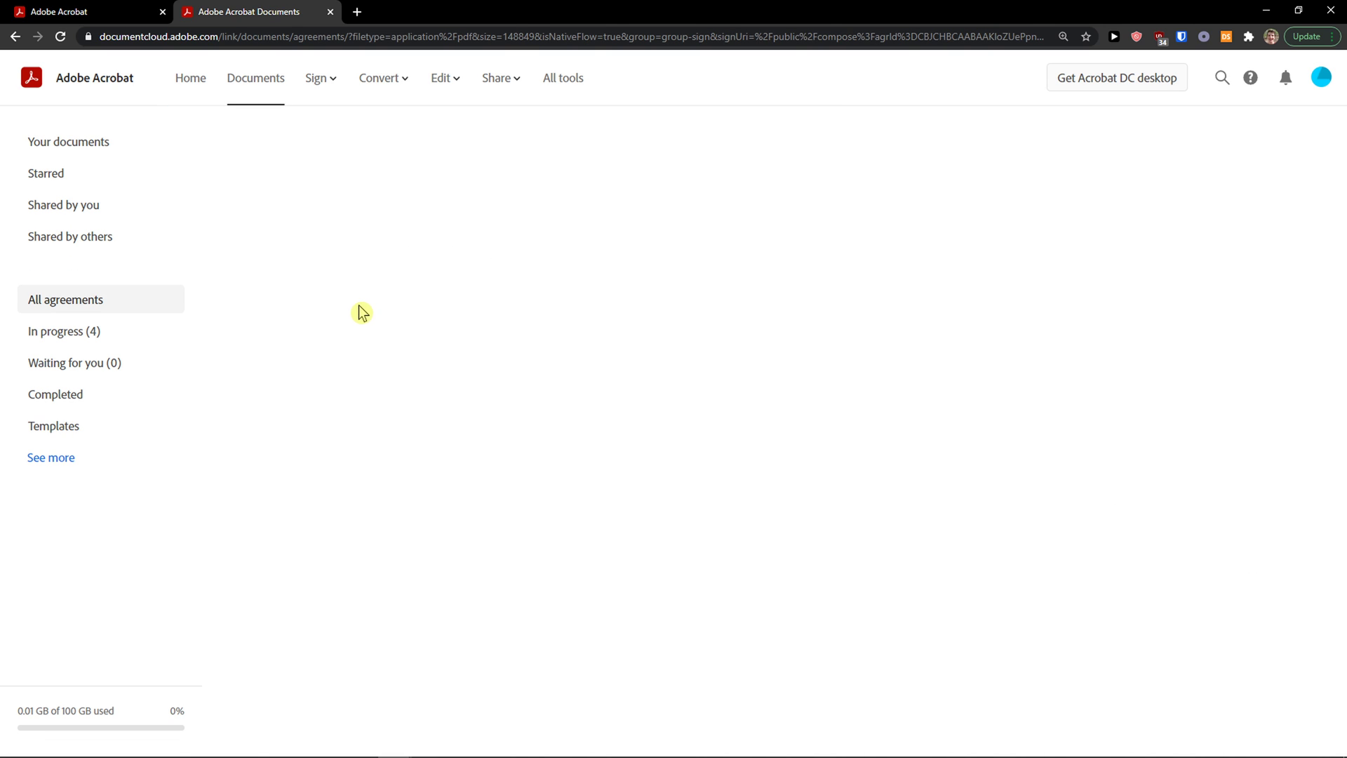
left_click(319, 84)
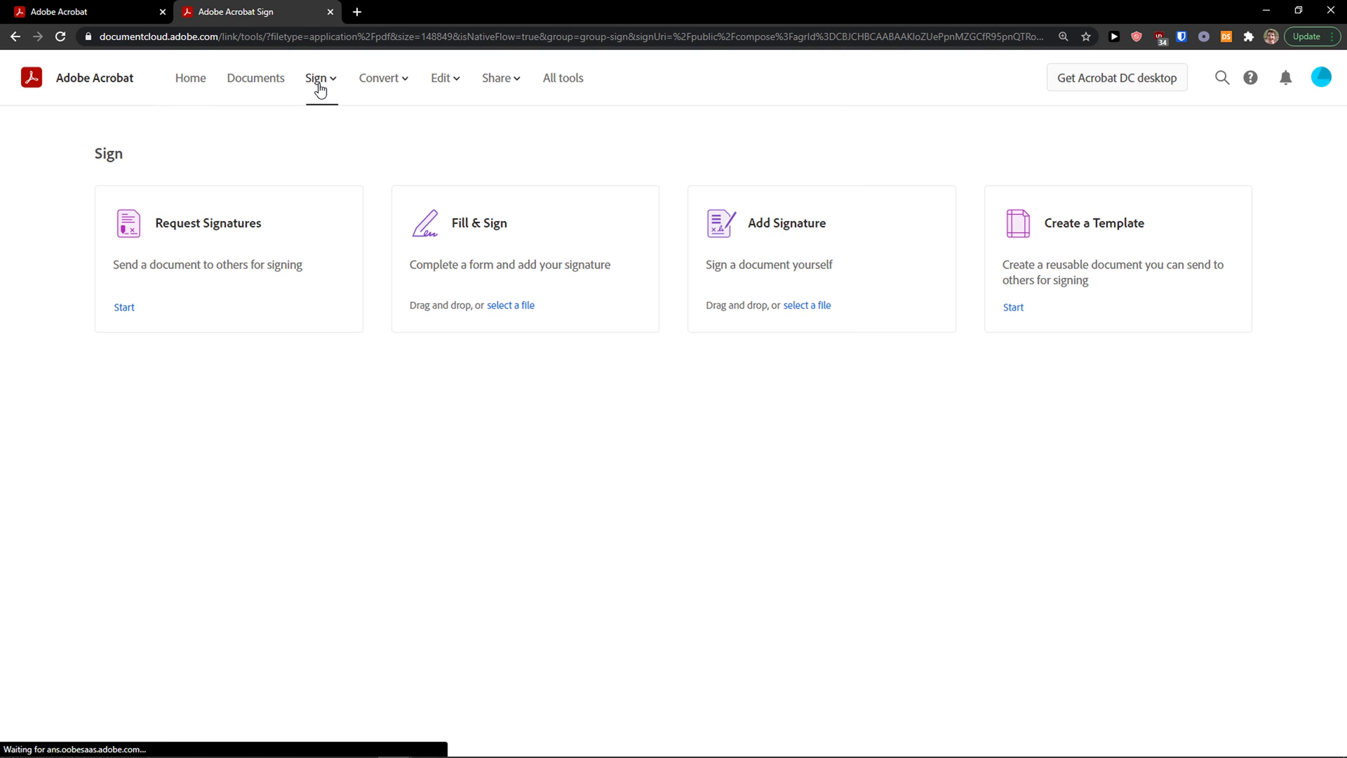
left_click(578, 274)
left_click(536, 188)
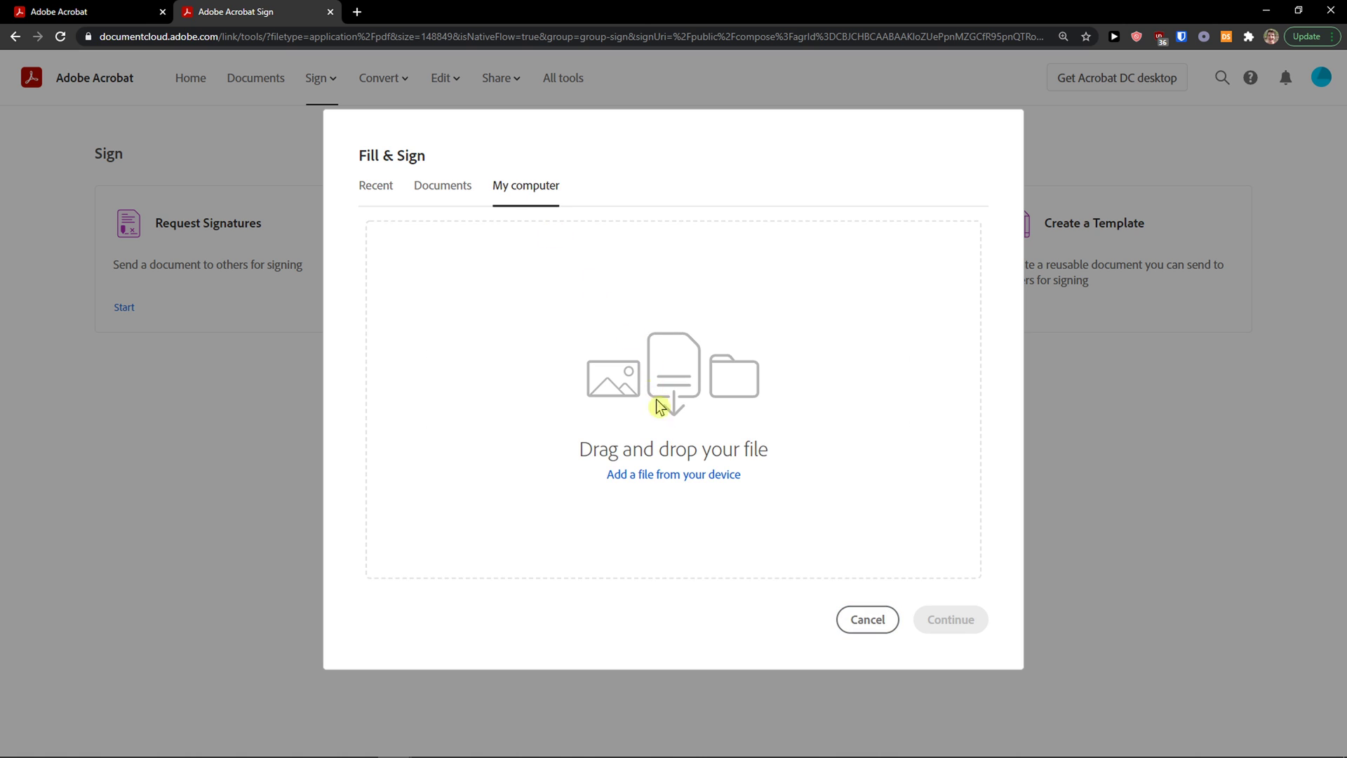
left_click(662, 476)
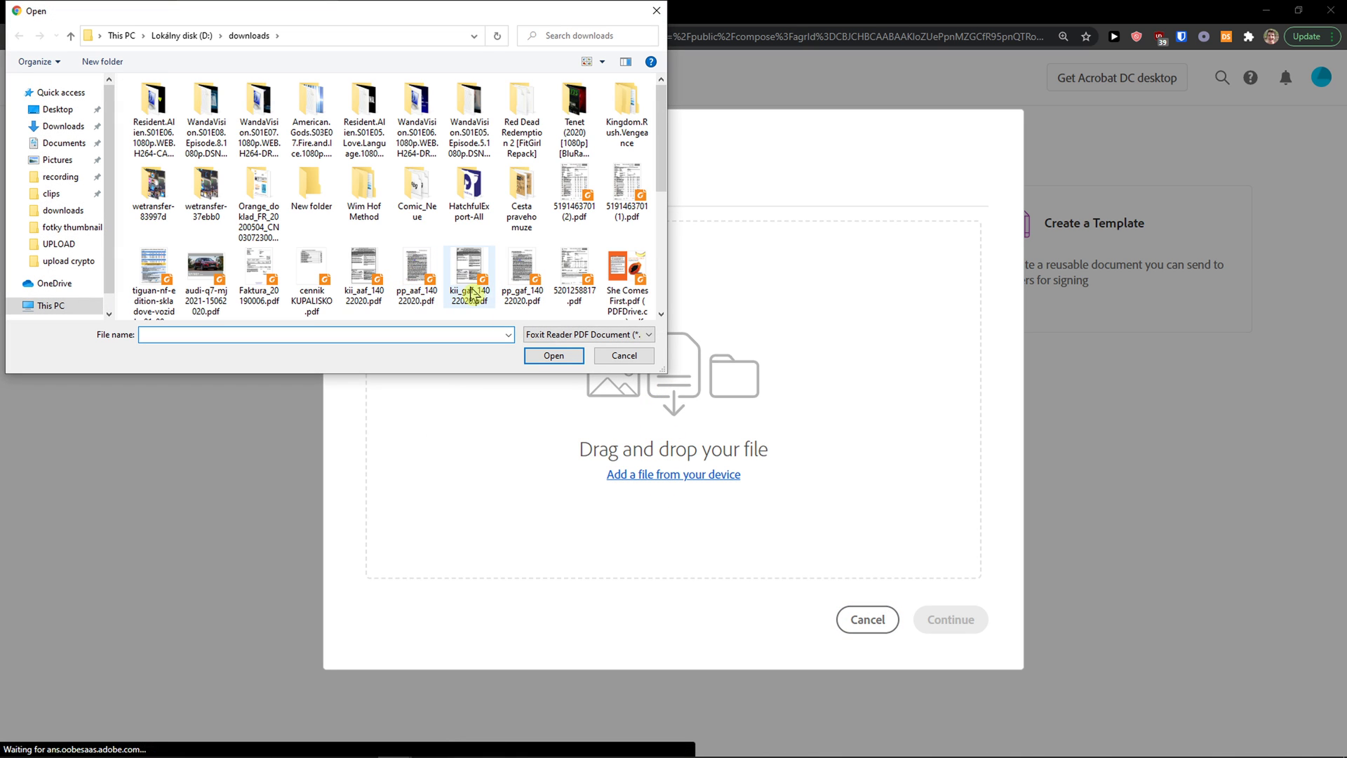
left_click(473, 294)
left_click(626, 181)
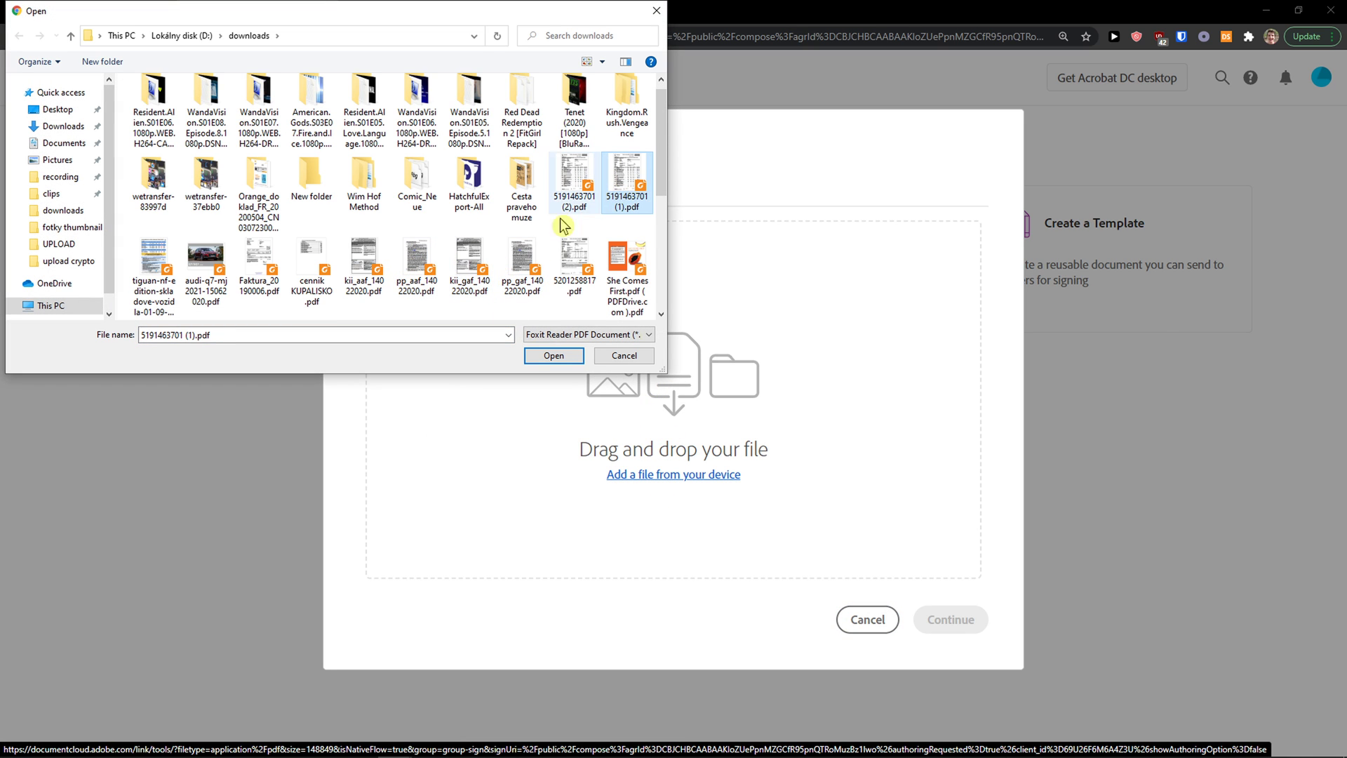
double_click(331, 289)
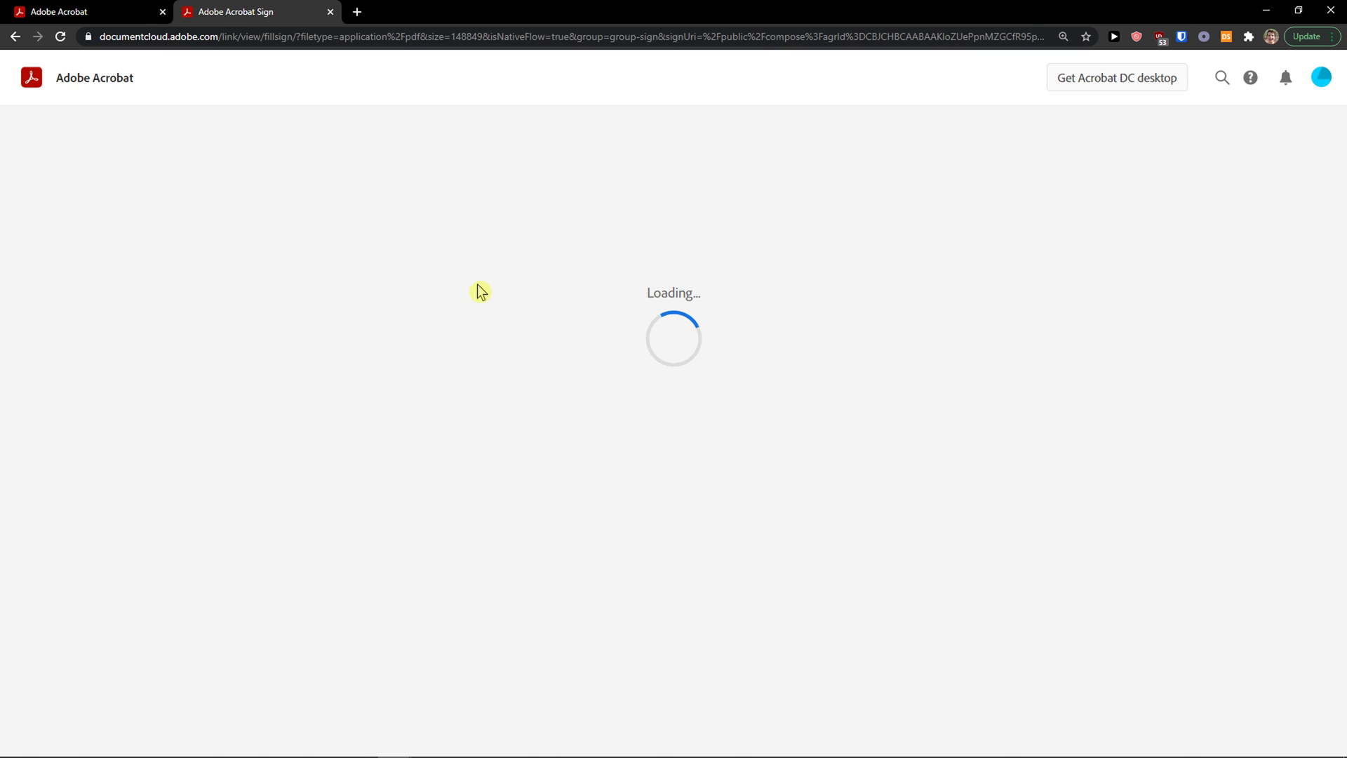
Step: Delete the saved typed signature from the signature list
scroll(411, 251, "down", 10)
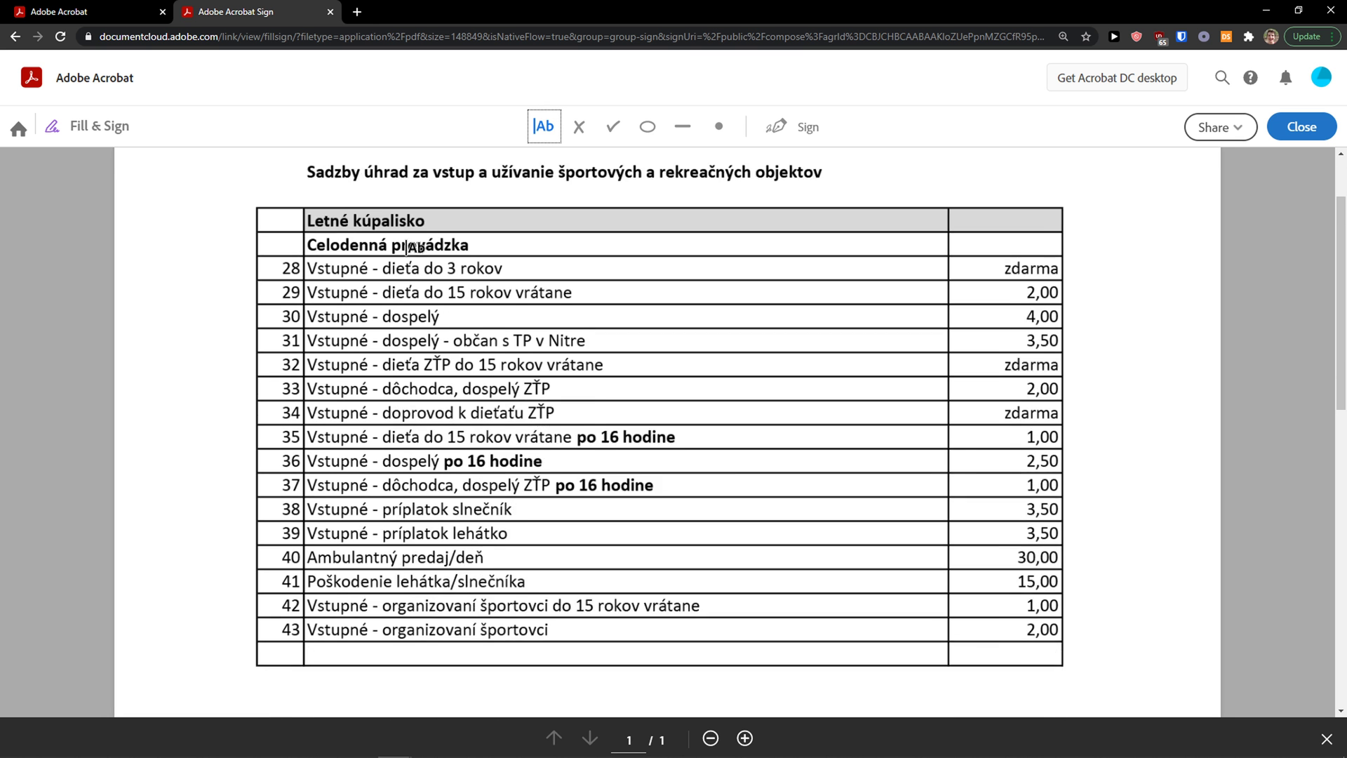
scroll(541, 283, "up", 3)
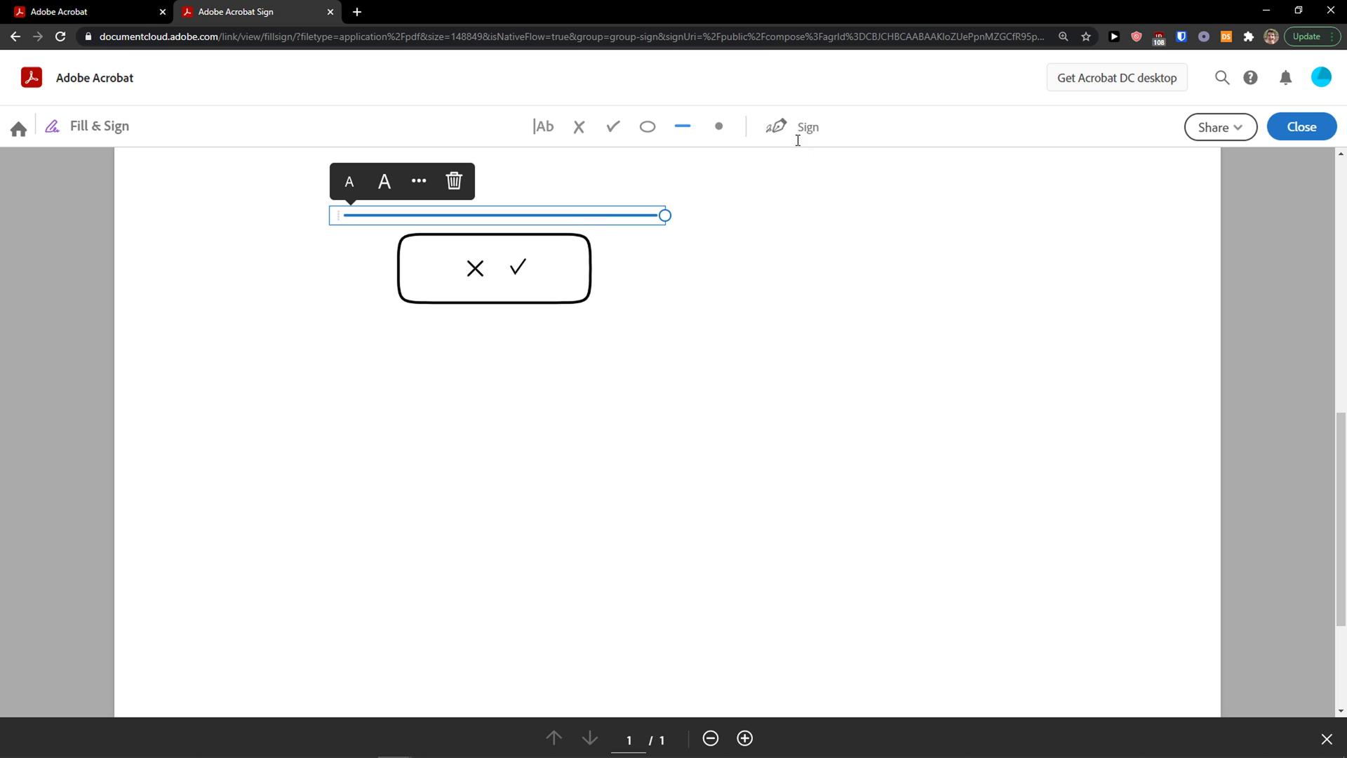
left_click(779, 128)
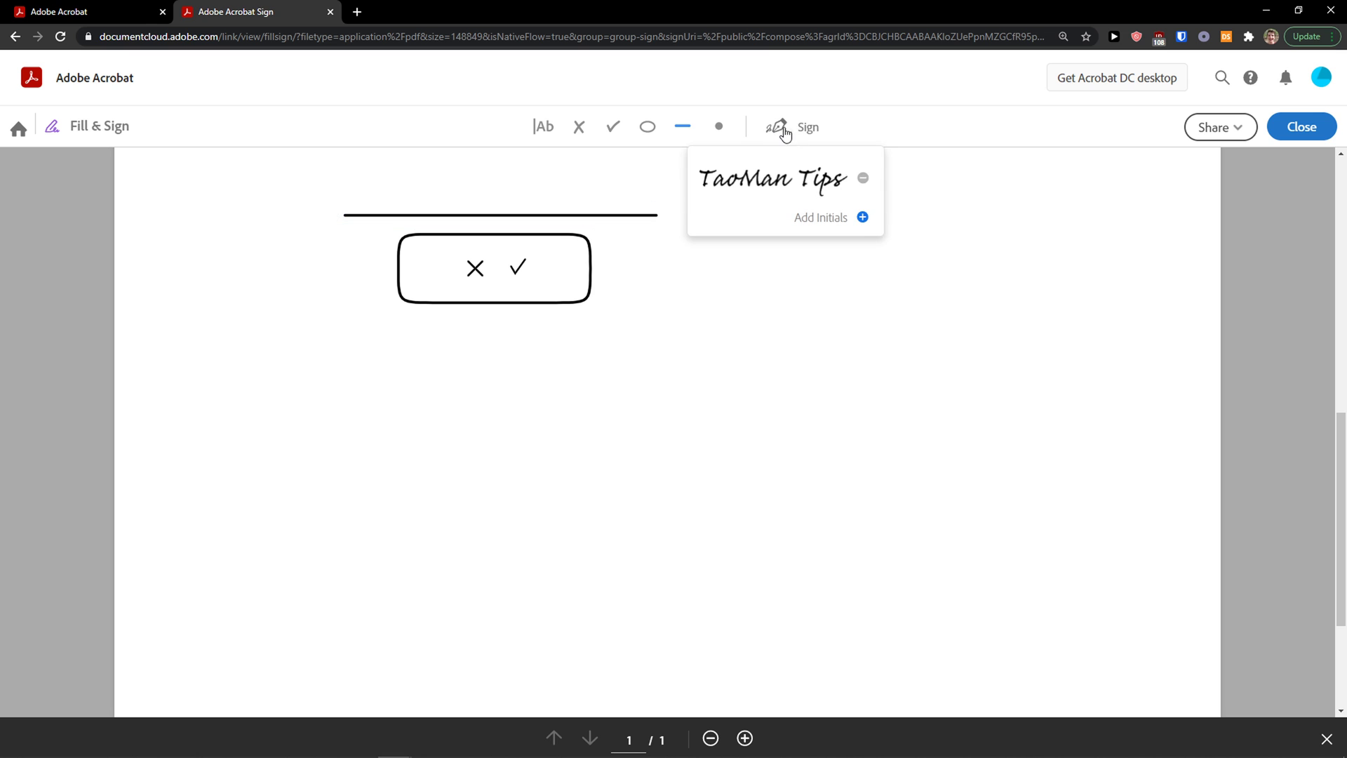
left_click(863, 178)
Step: Draw a new hand-drawn signature and place it below the price list's check box
left_click(863, 176)
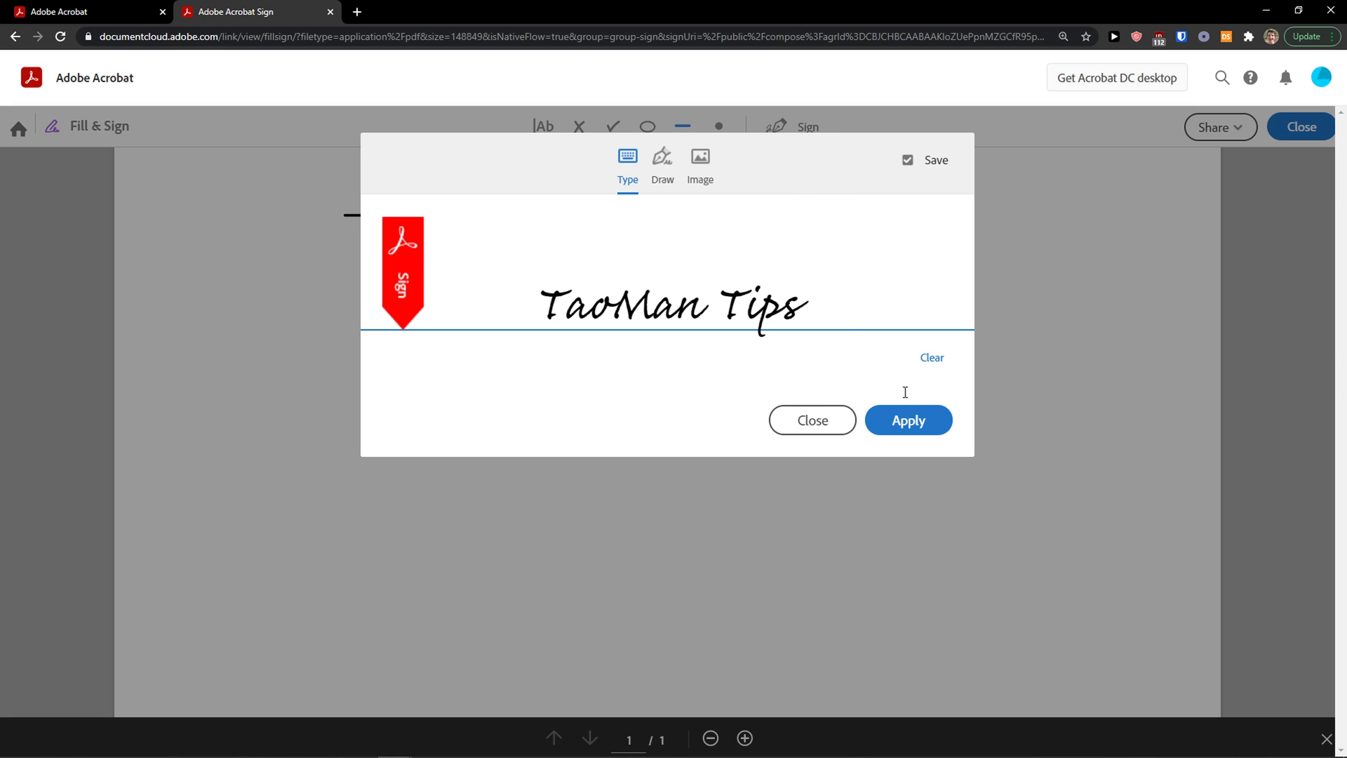
left_click(674, 174)
left_click_drag(583, 286, 602, 275)
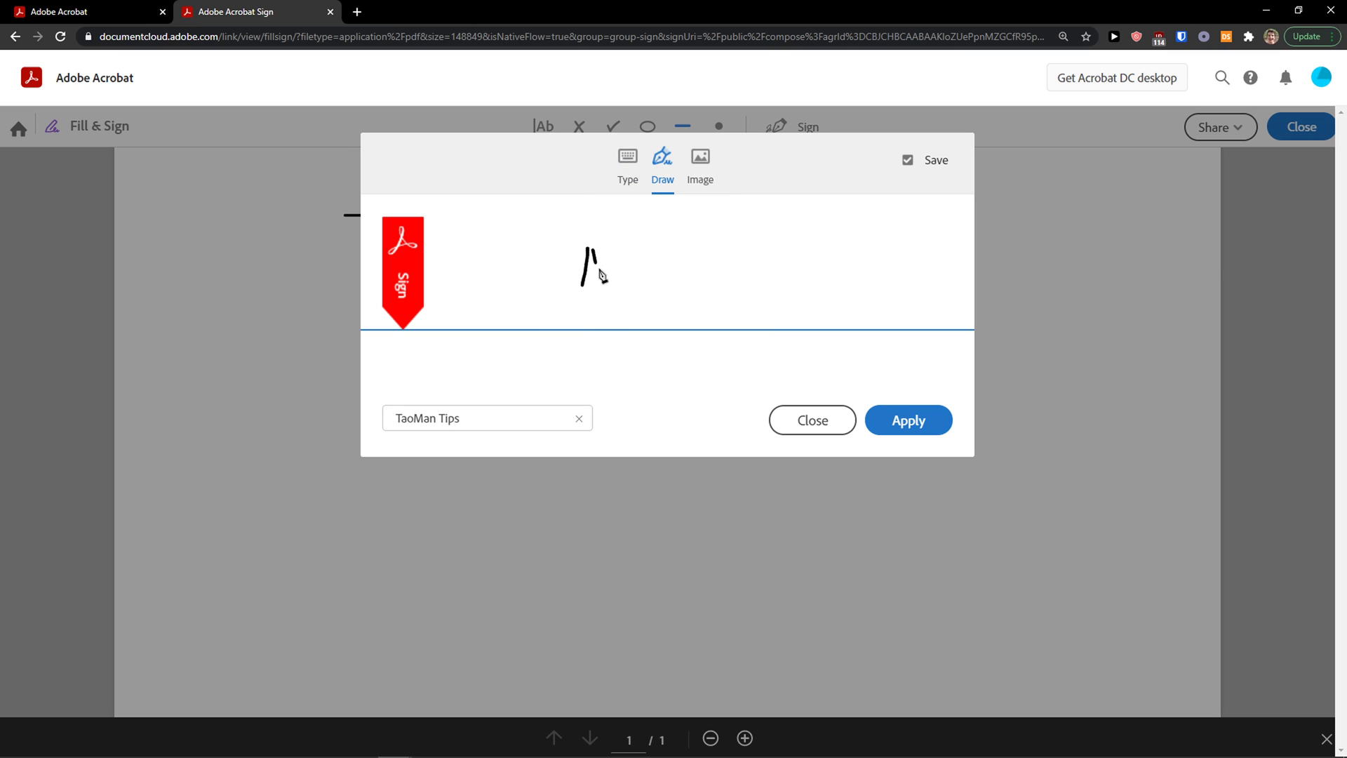
left_click(898, 419)
left_click(519, 411)
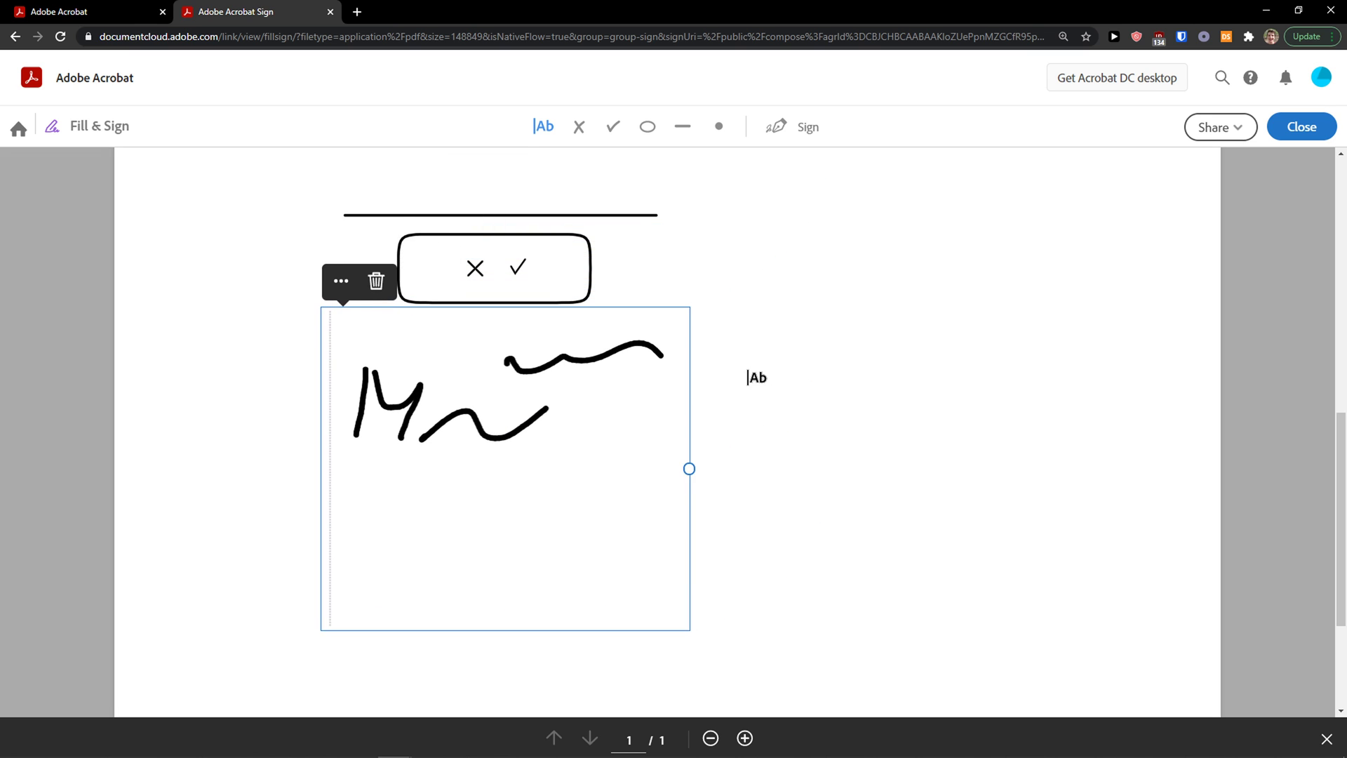
left_click(746, 373)
scroll(701, 355, "up", 5)
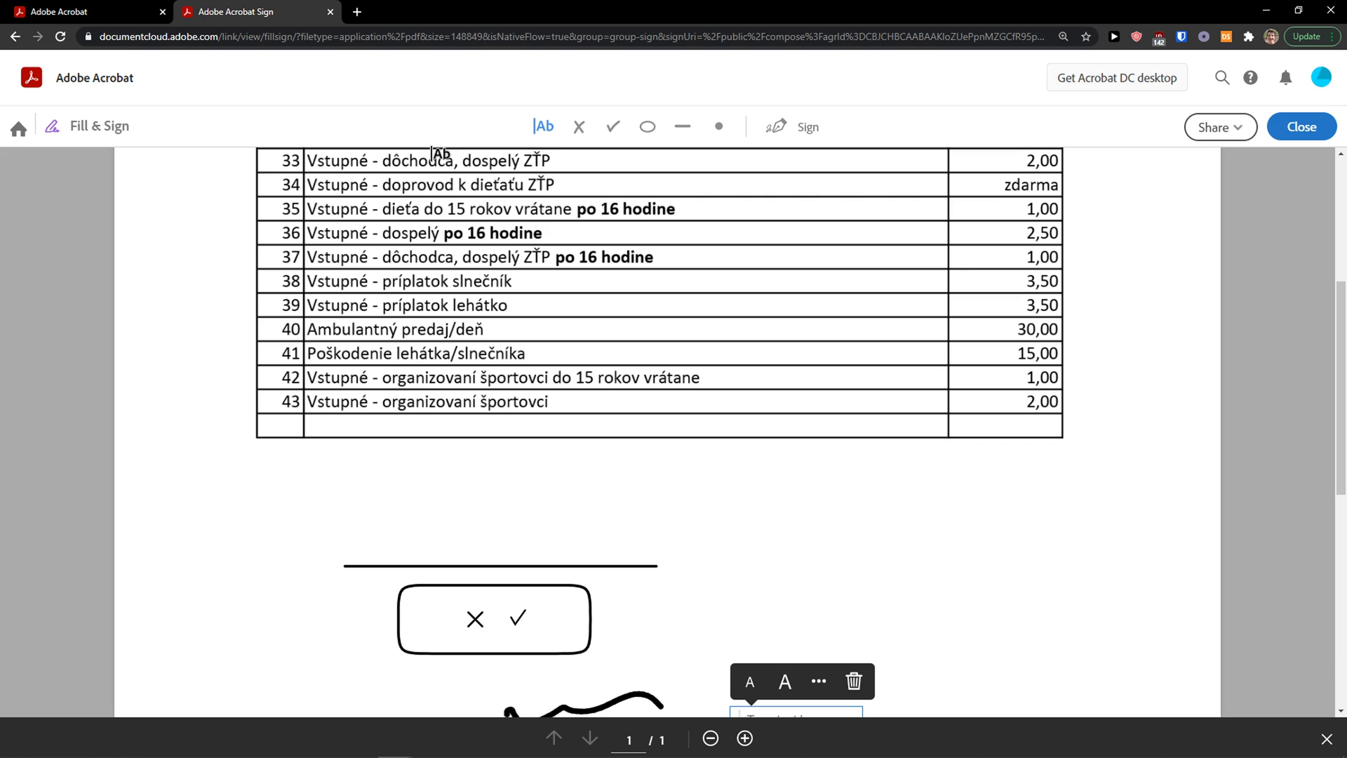
left_click(137, 10)
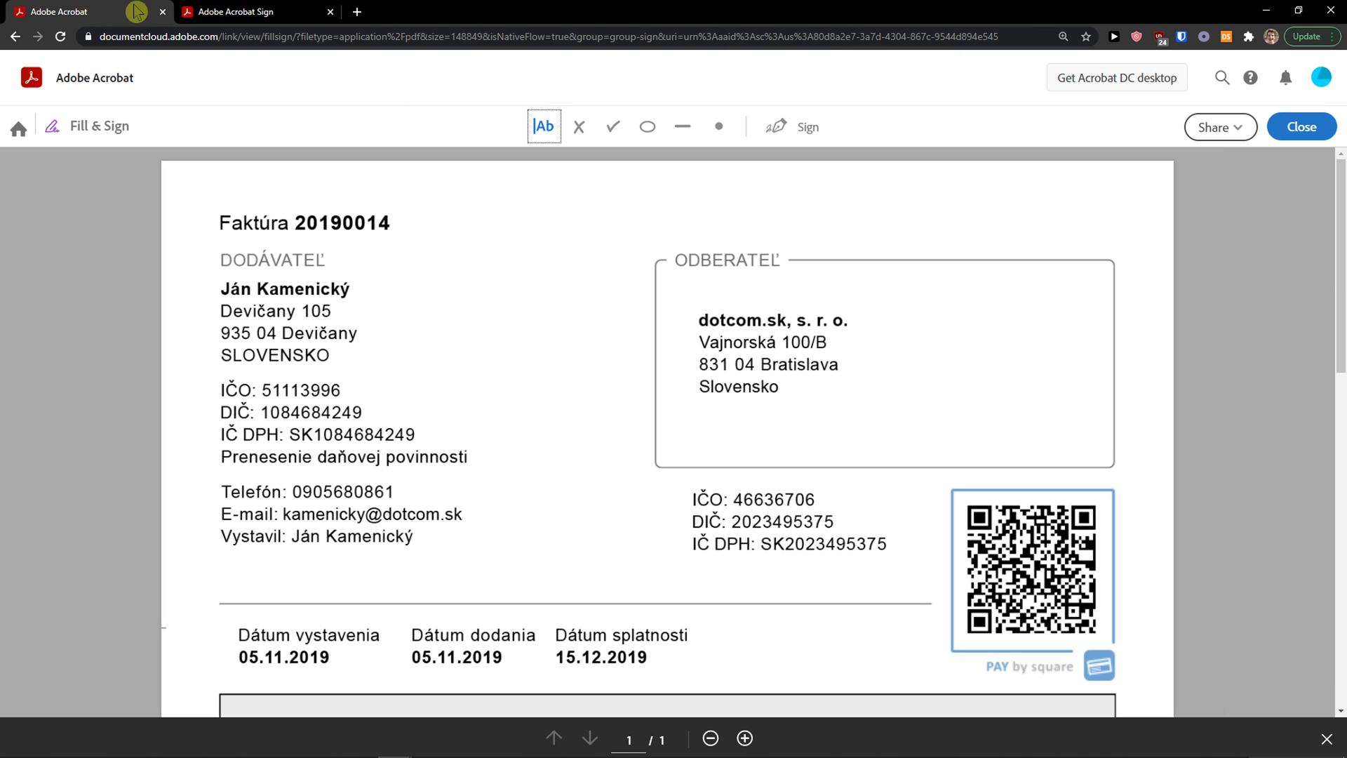
Step: Upload another copy of cennik KUPALISKO.pdf from the computer through Add Signature
left_click(54, 84)
left_click(318, 81)
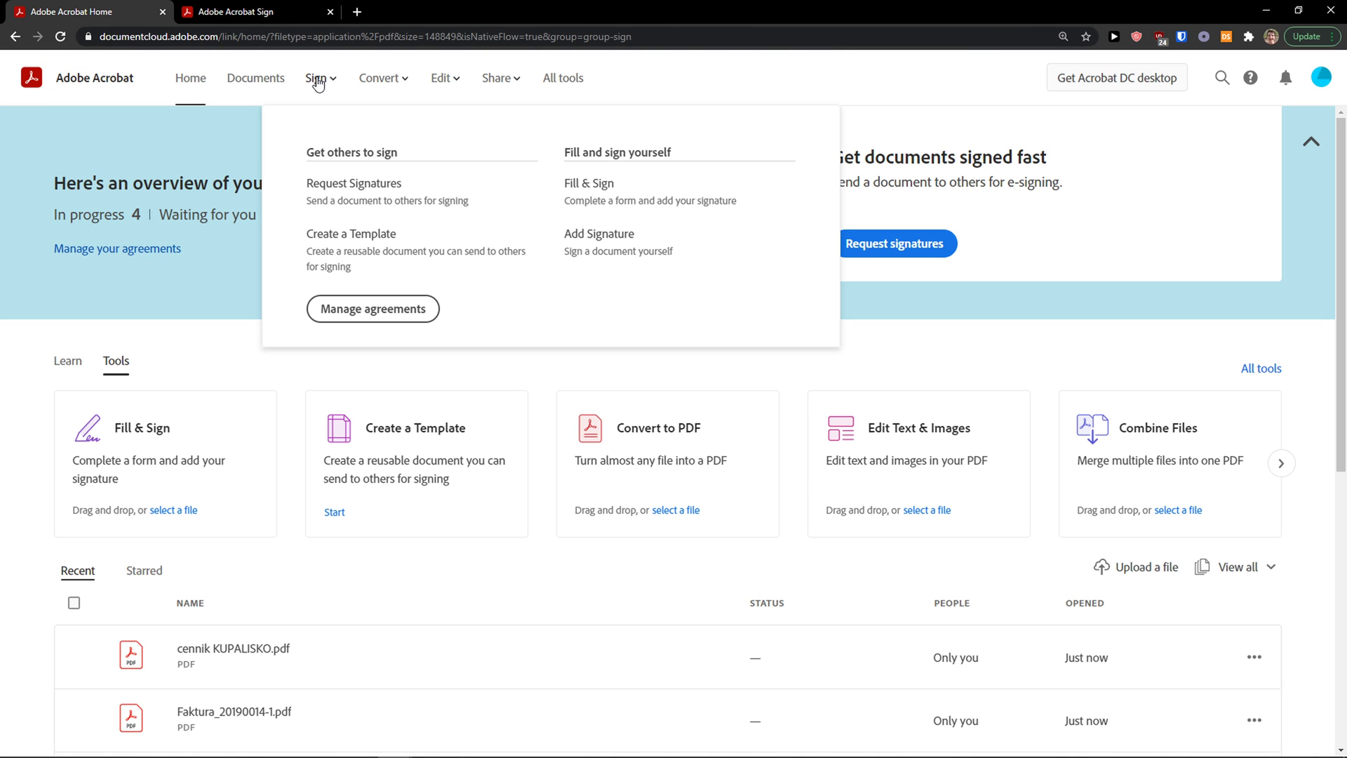
left_click(317, 81)
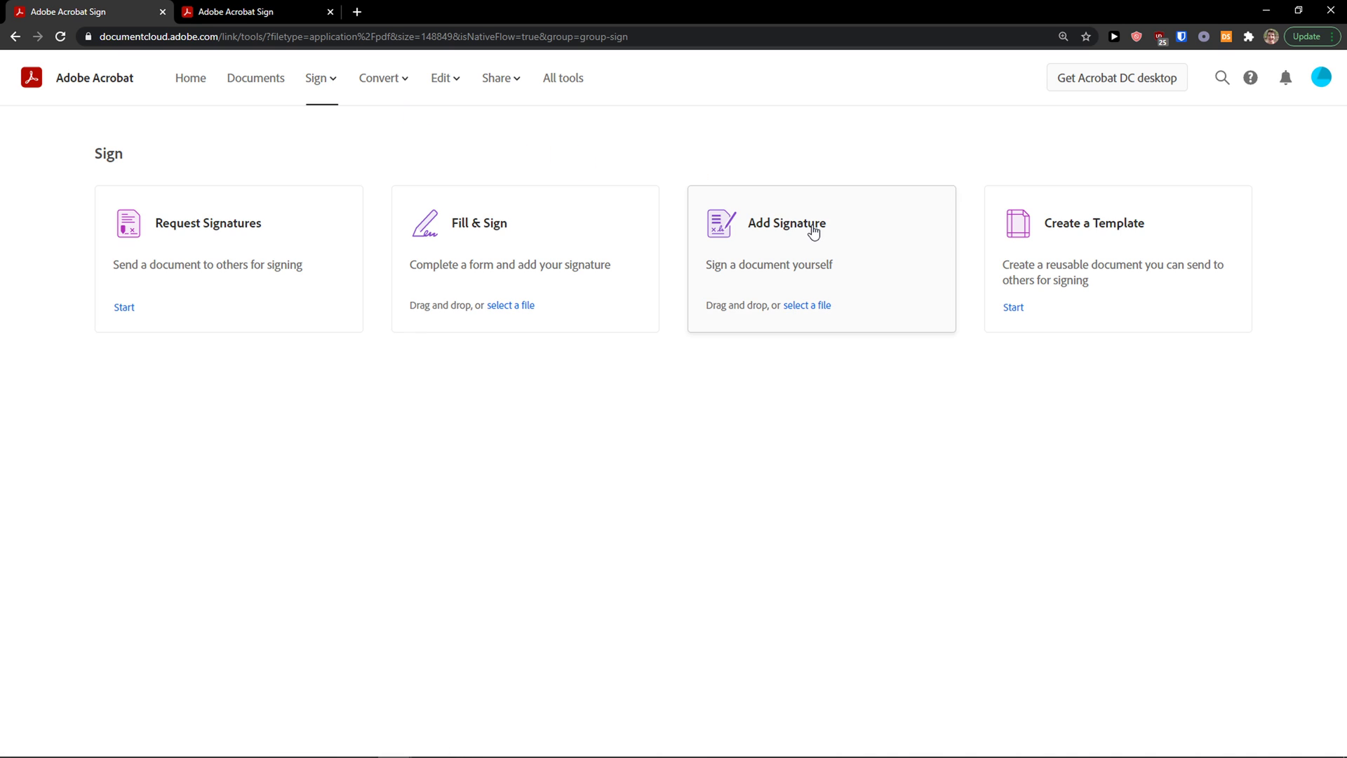
left_click(847, 236)
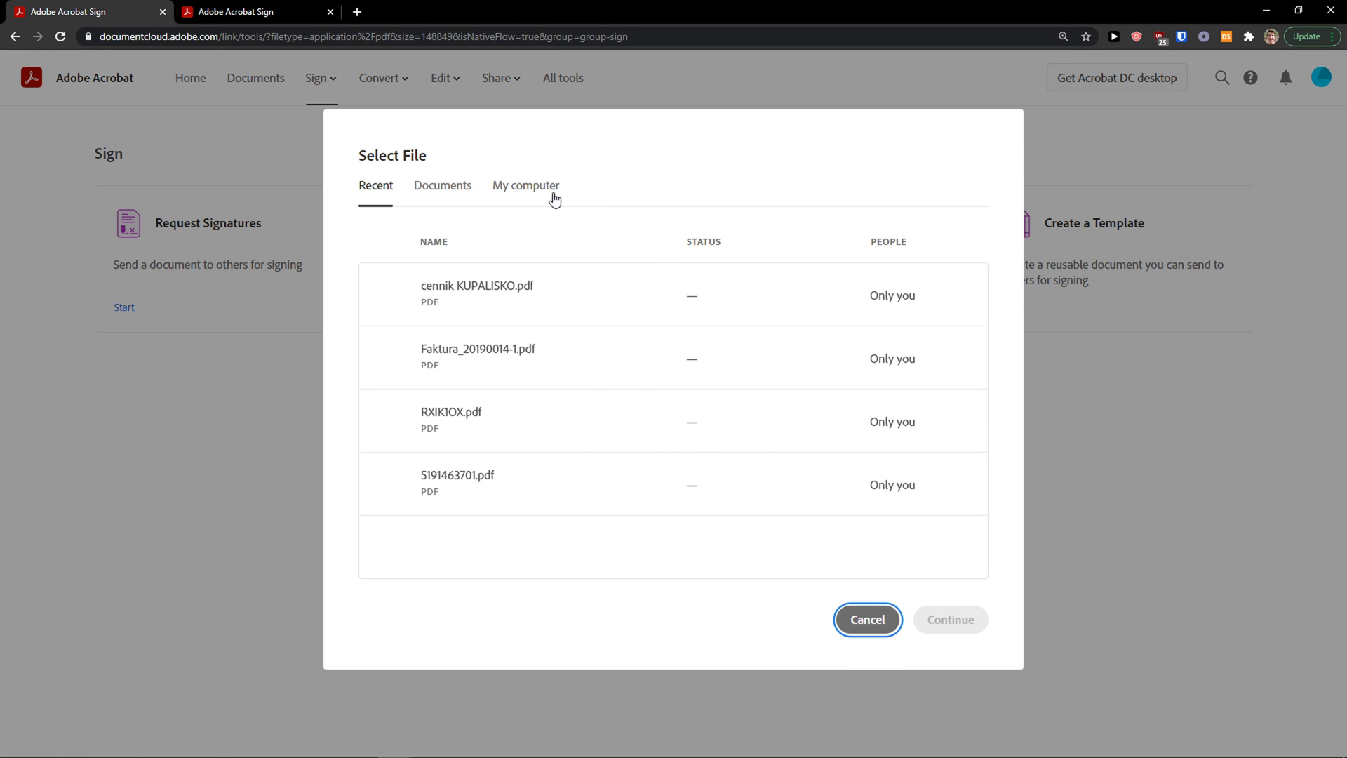
left_click(554, 200)
left_click(678, 475)
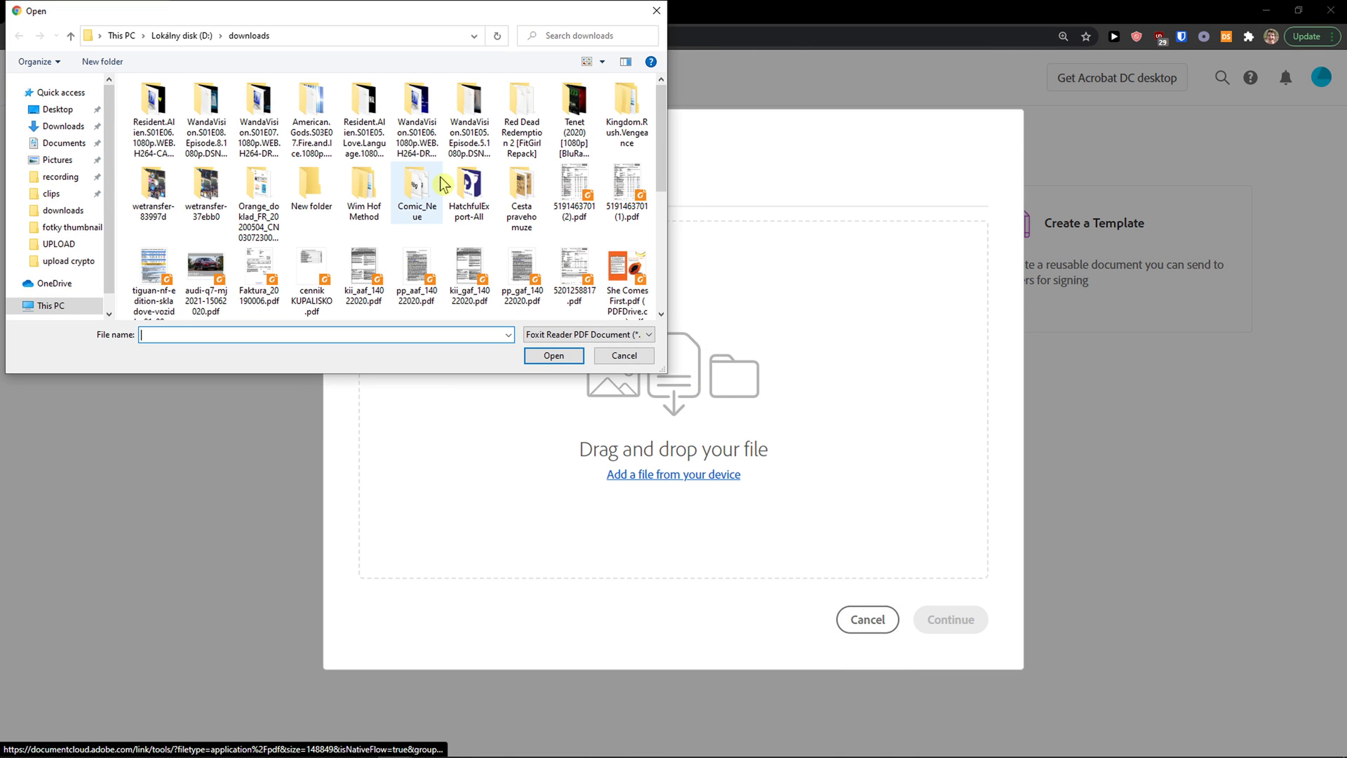
double_click(329, 263)
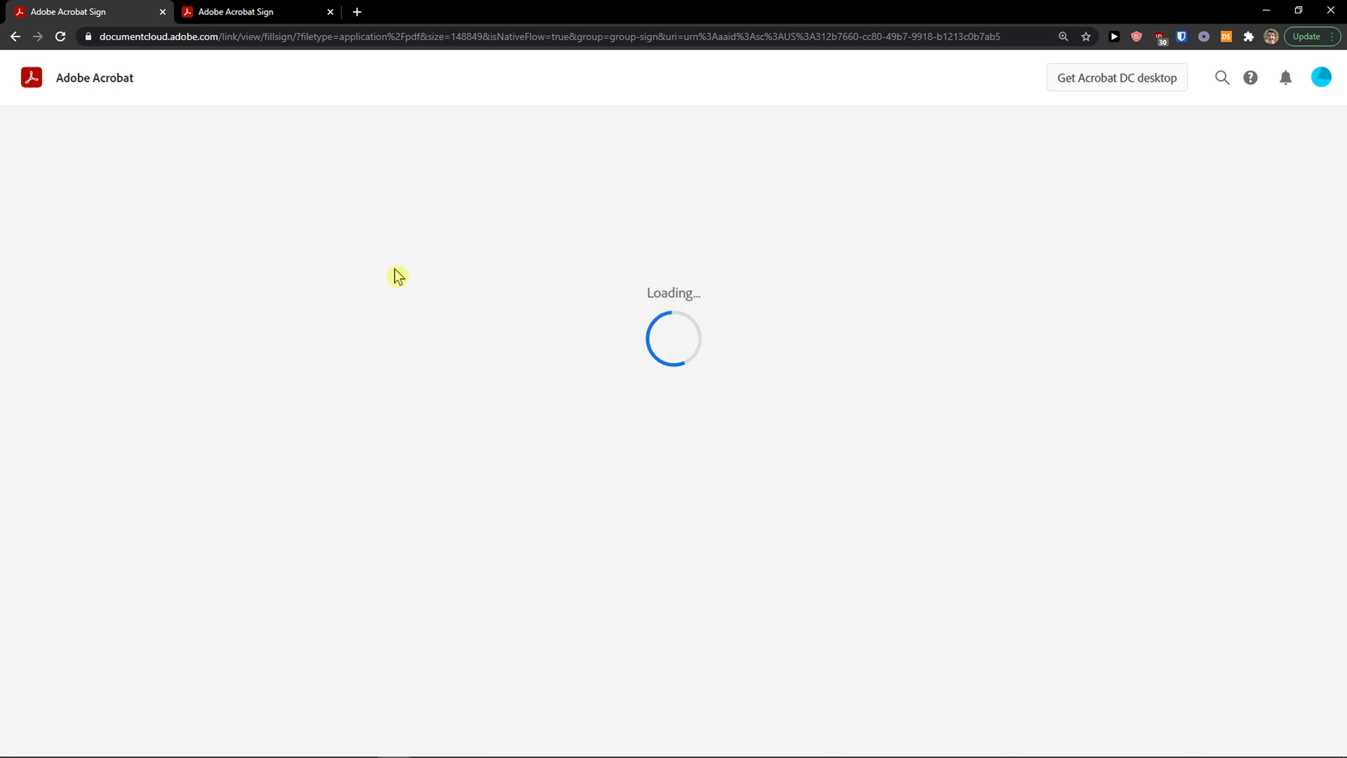
Step: Leave the signing view and go via Documents to the Sign tools page
scroll(388, 358, "down", 10)
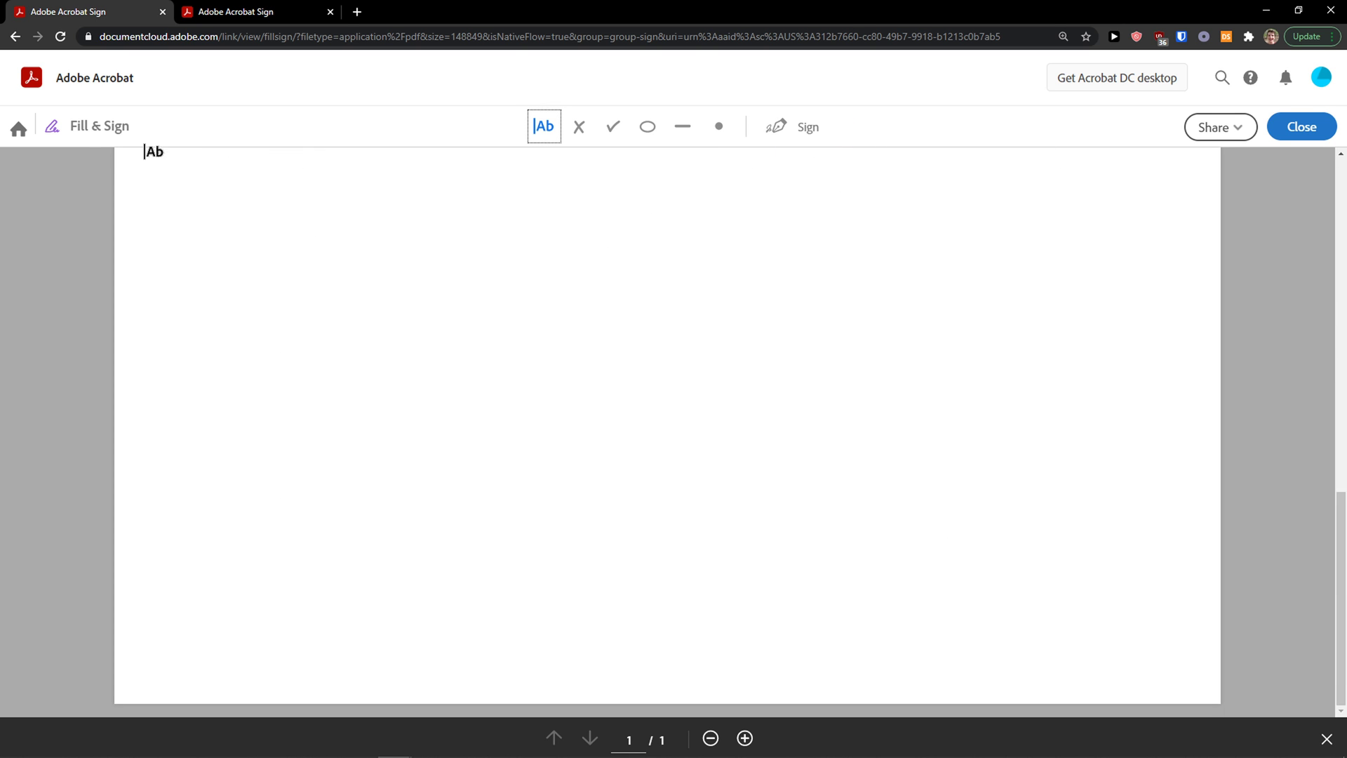
left_click(19, 129)
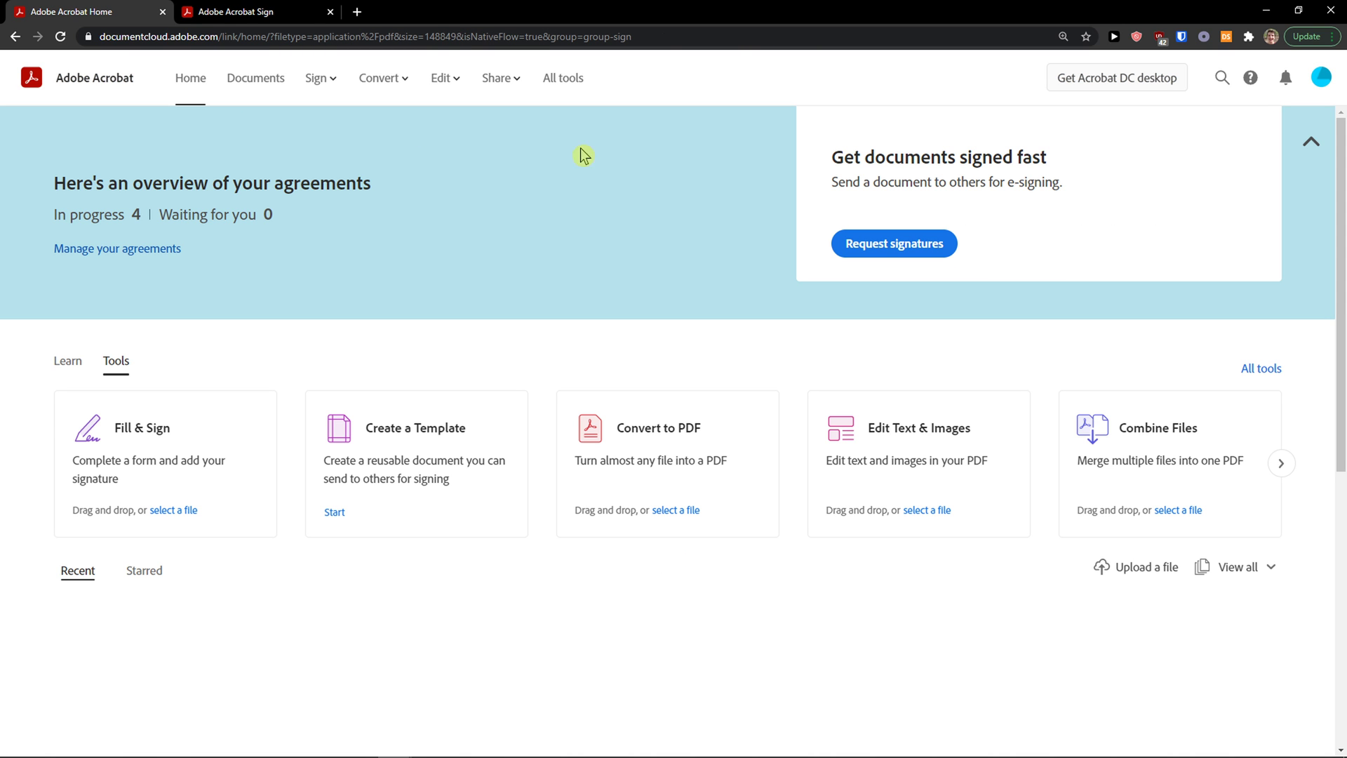
left_click(278, 86)
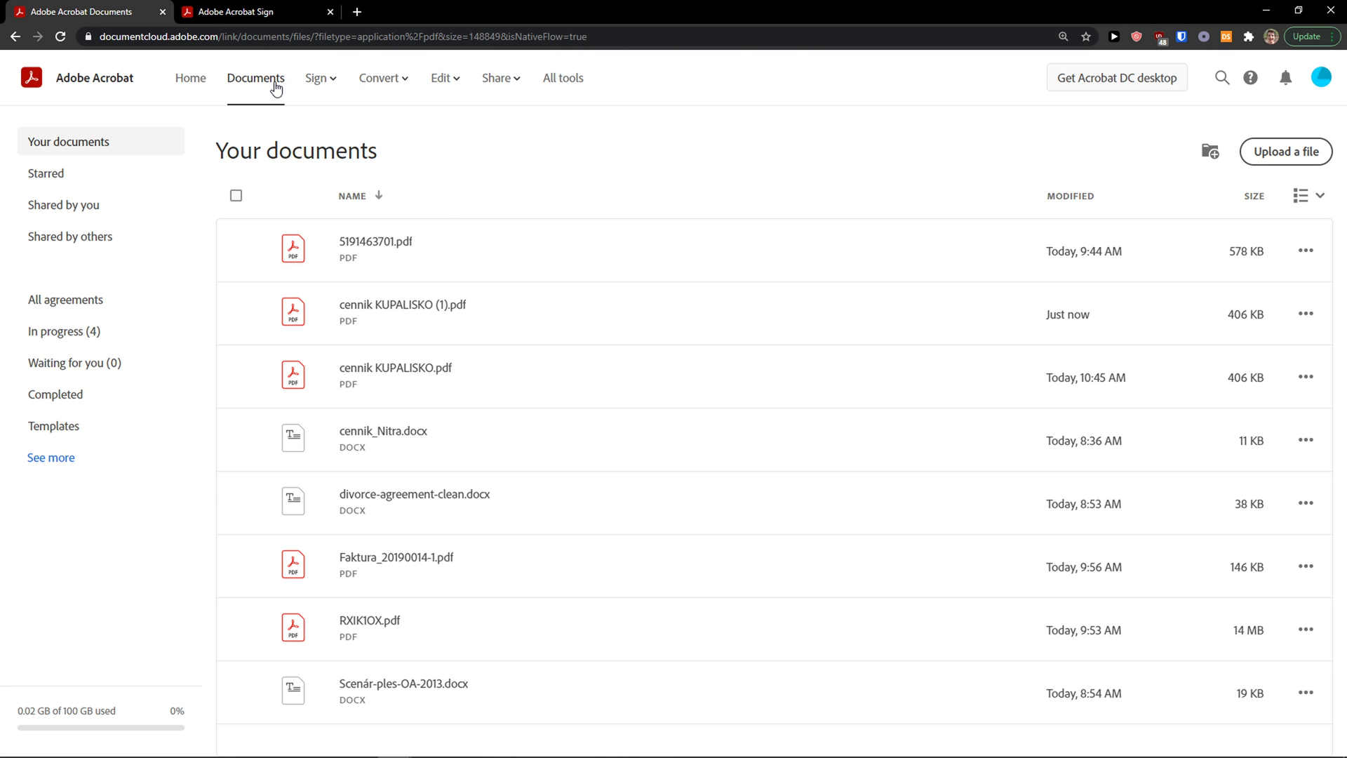
left_click(320, 79)
Step: Start a new reusable template named 'This is a template'
left_click(326, 83)
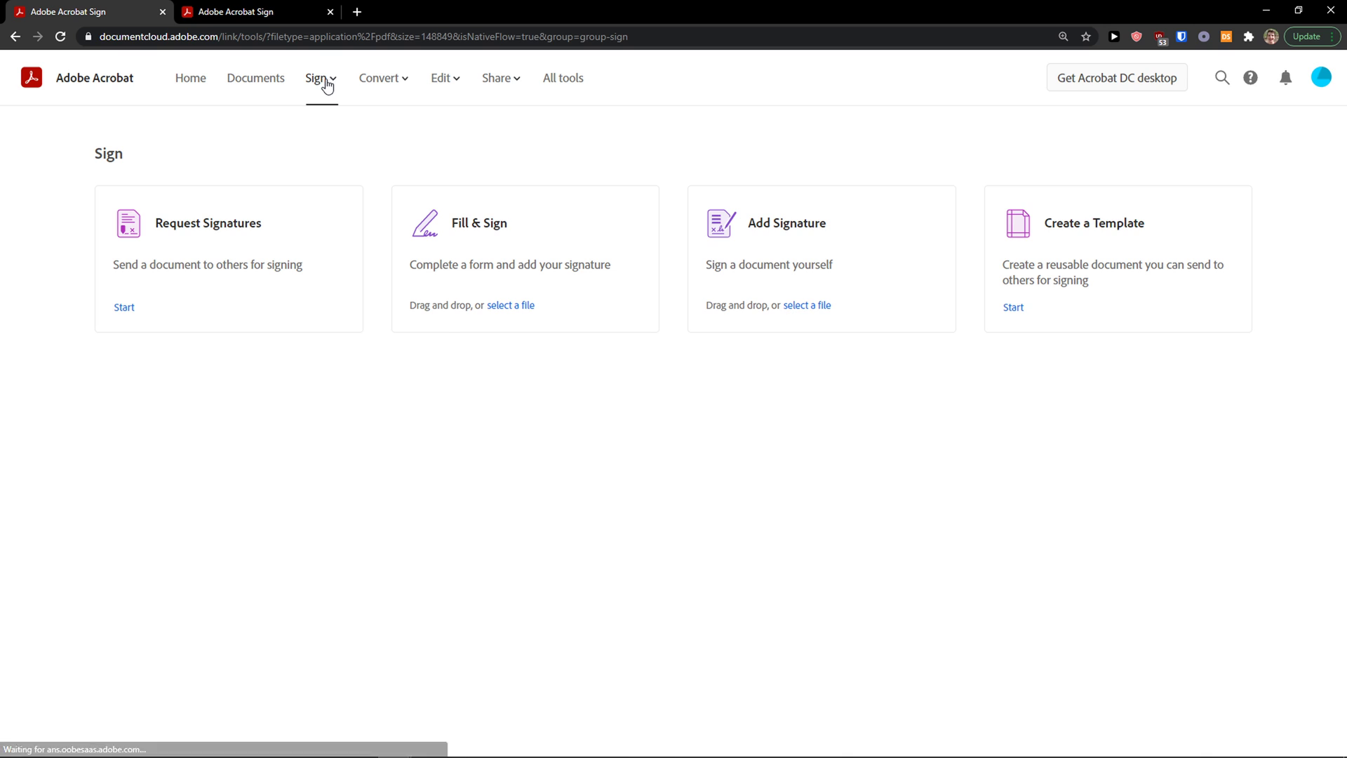
left_click(1080, 233)
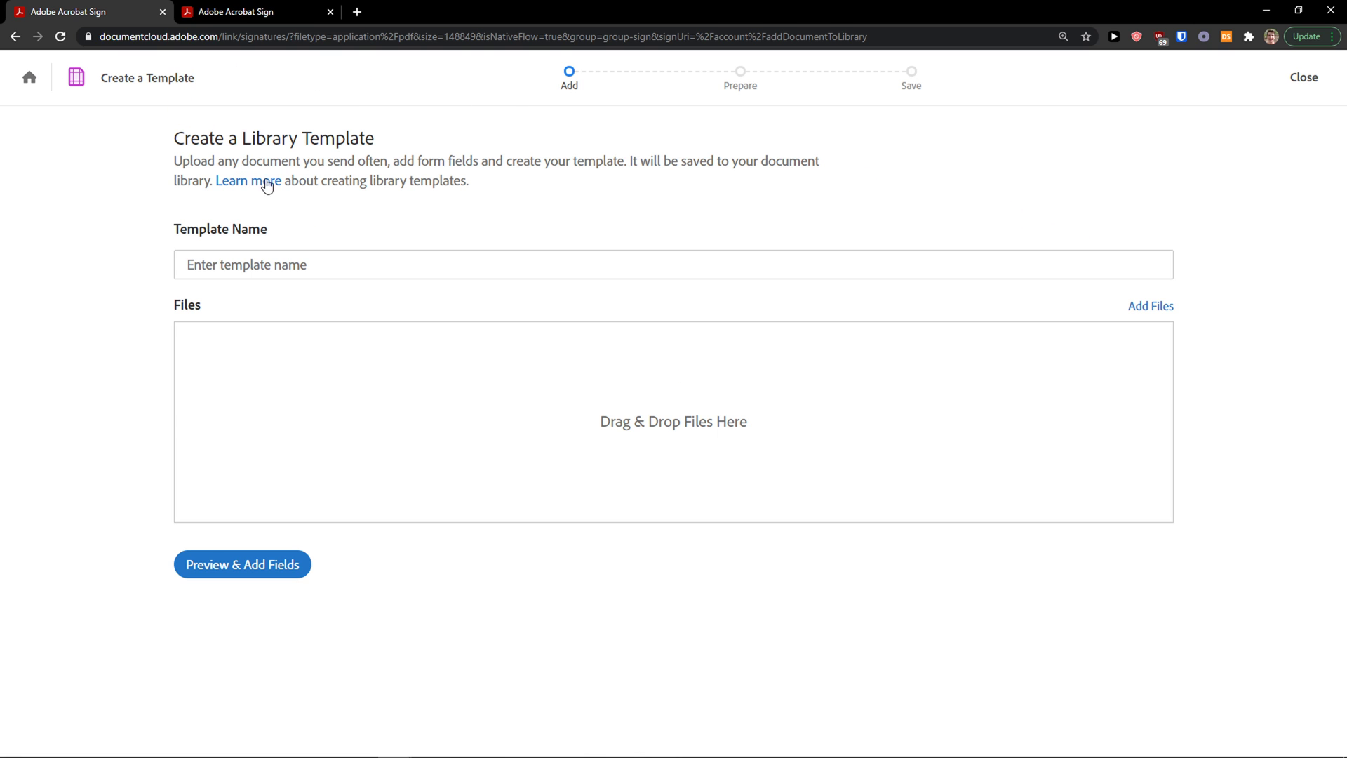
left_click(317, 265)
type("This is a template")
Step: Attach Faktura_20200004 (1).pdf from the D: downloads folder and continue to adding fields
left_click(1148, 307)
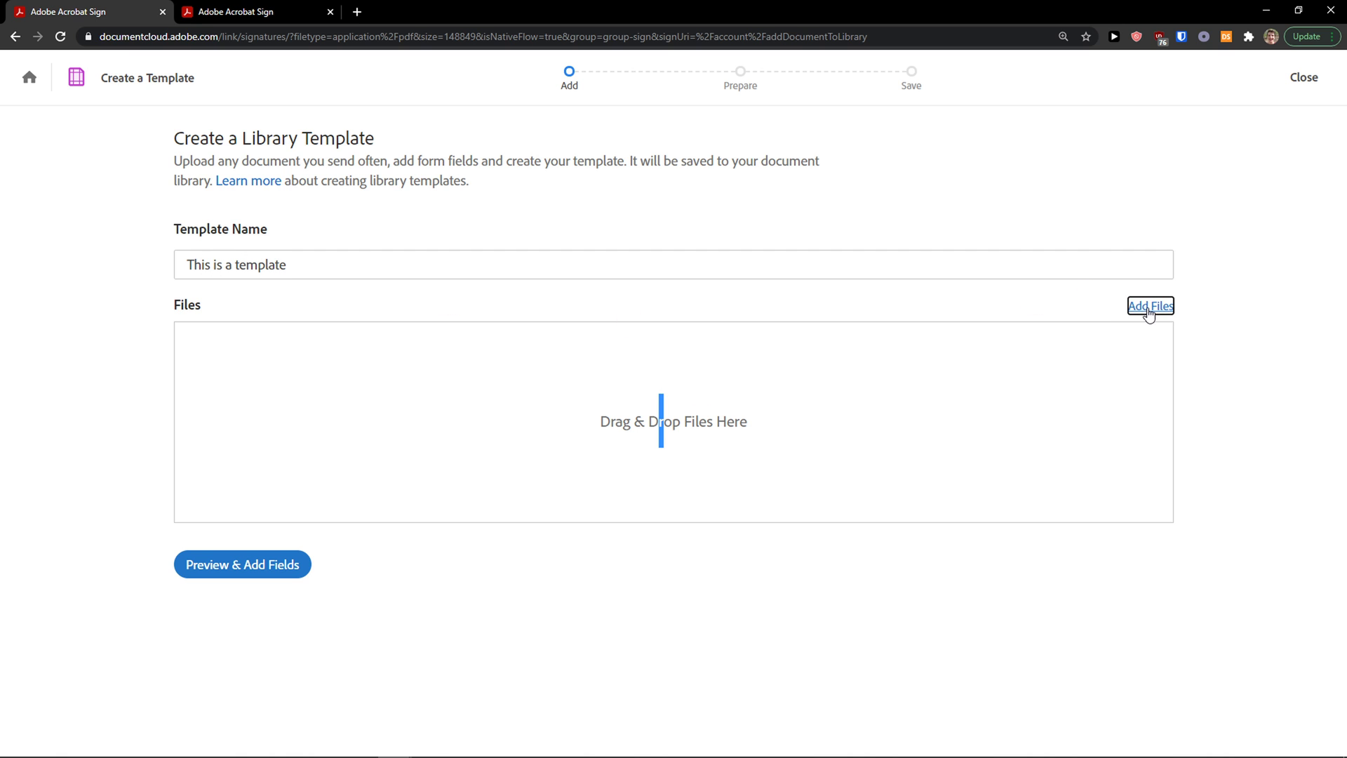
left_click(742, 431)
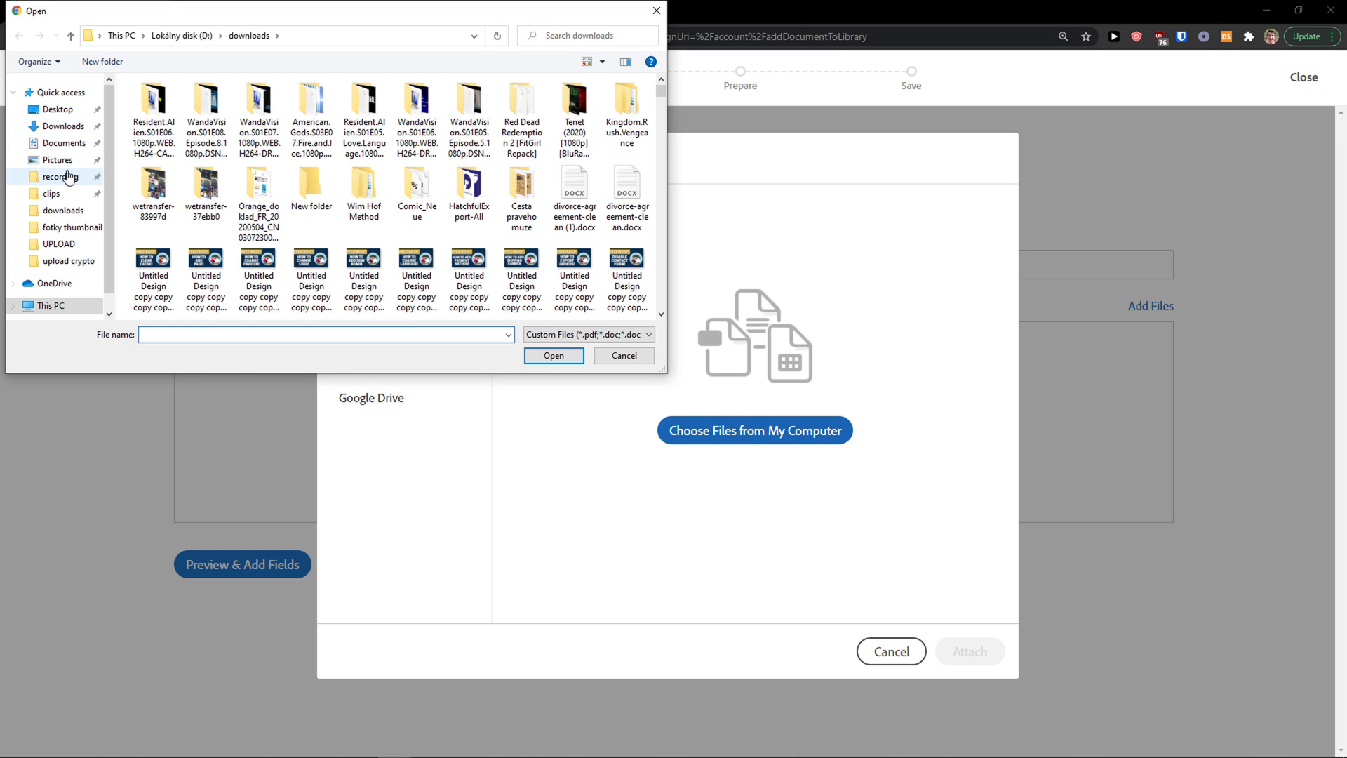
left_click(63, 126)
left_click(75, 263)
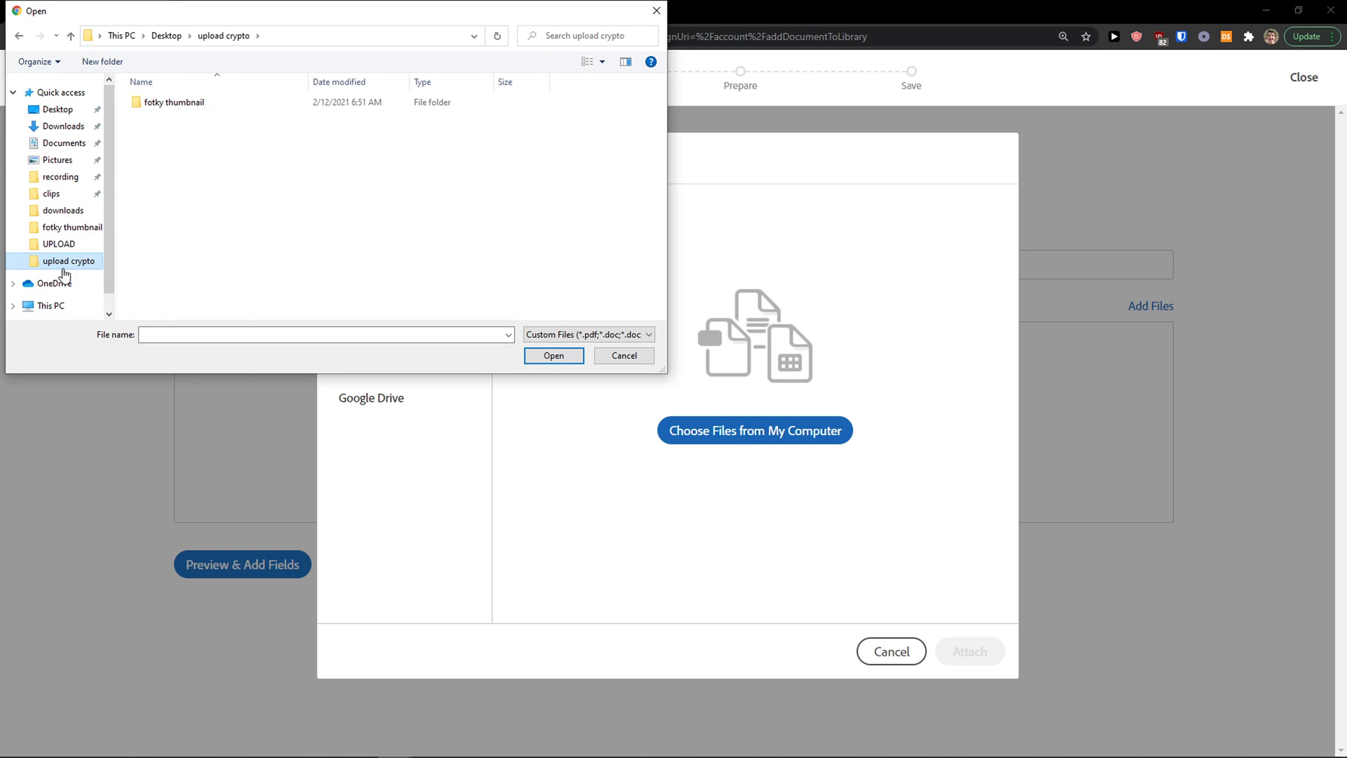
scroll(49, 274, "down", 1)
left_click(47, 278)
double_click(335, 245)
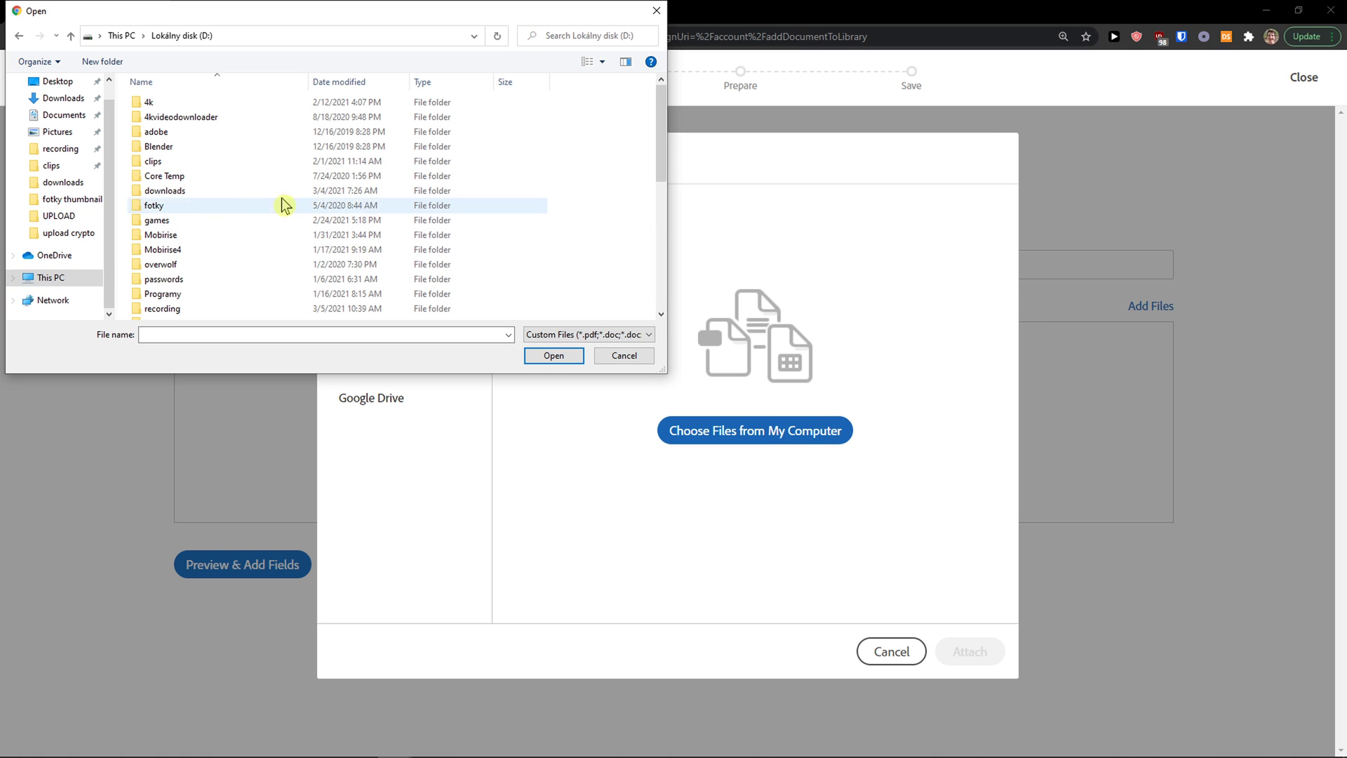
double_click(219, 195)
scroll(291, 200, "down", 10)
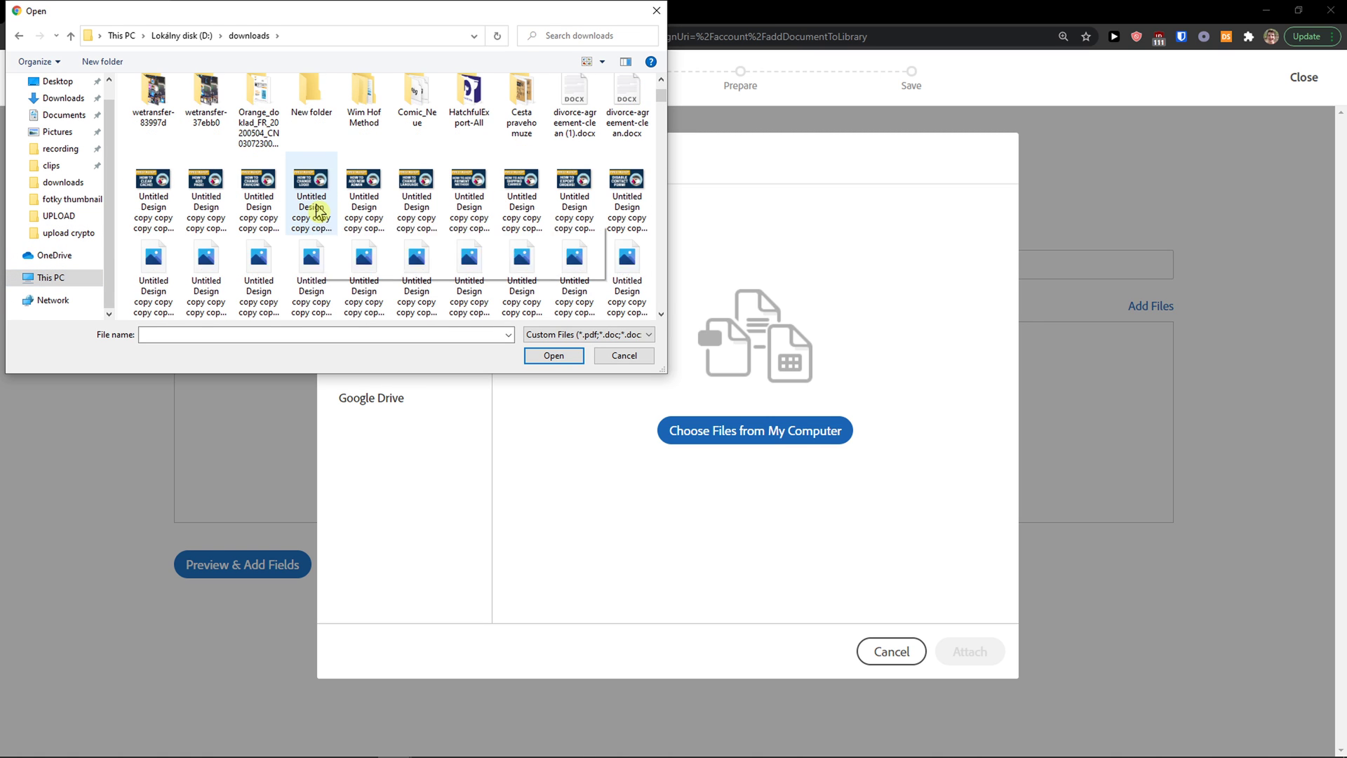
left_click_drag(661, 137, 659, 282)
double_click(393, 268)
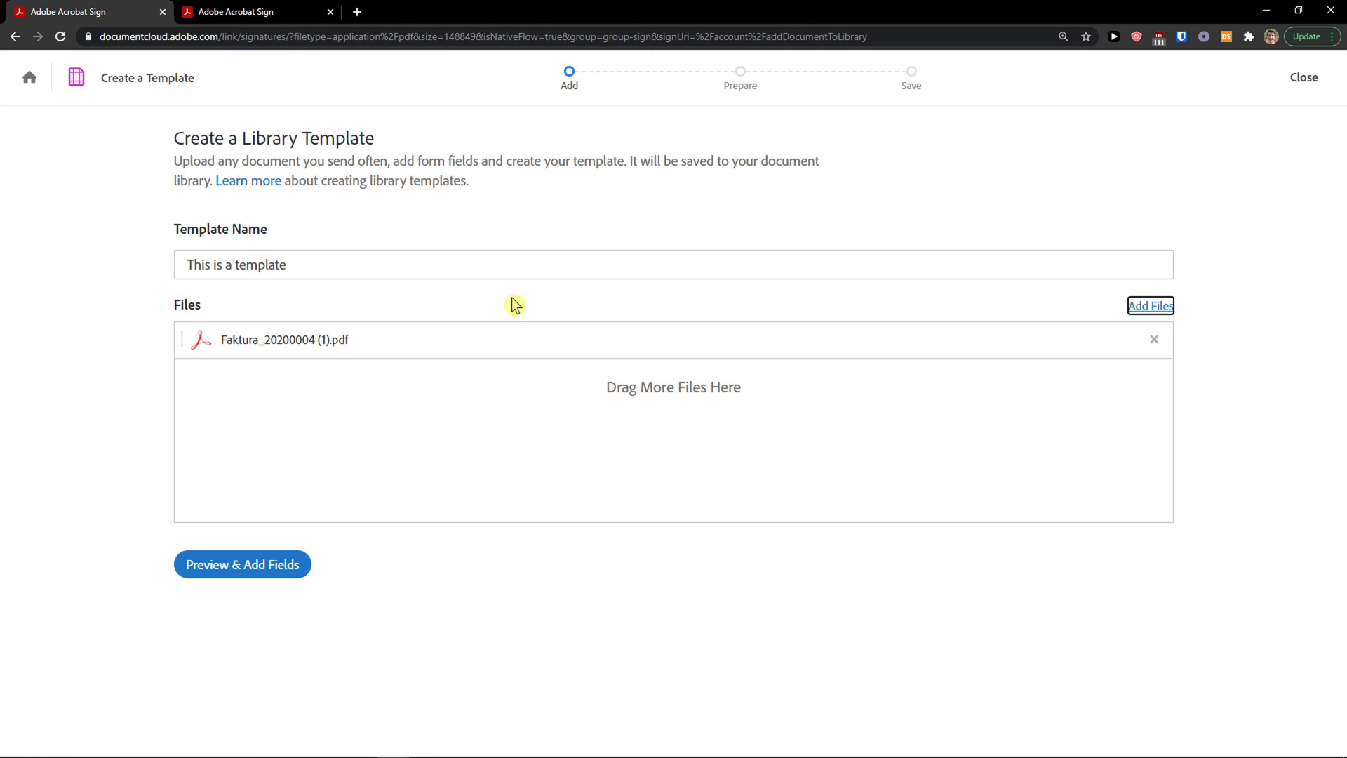
left_click(281, 577)
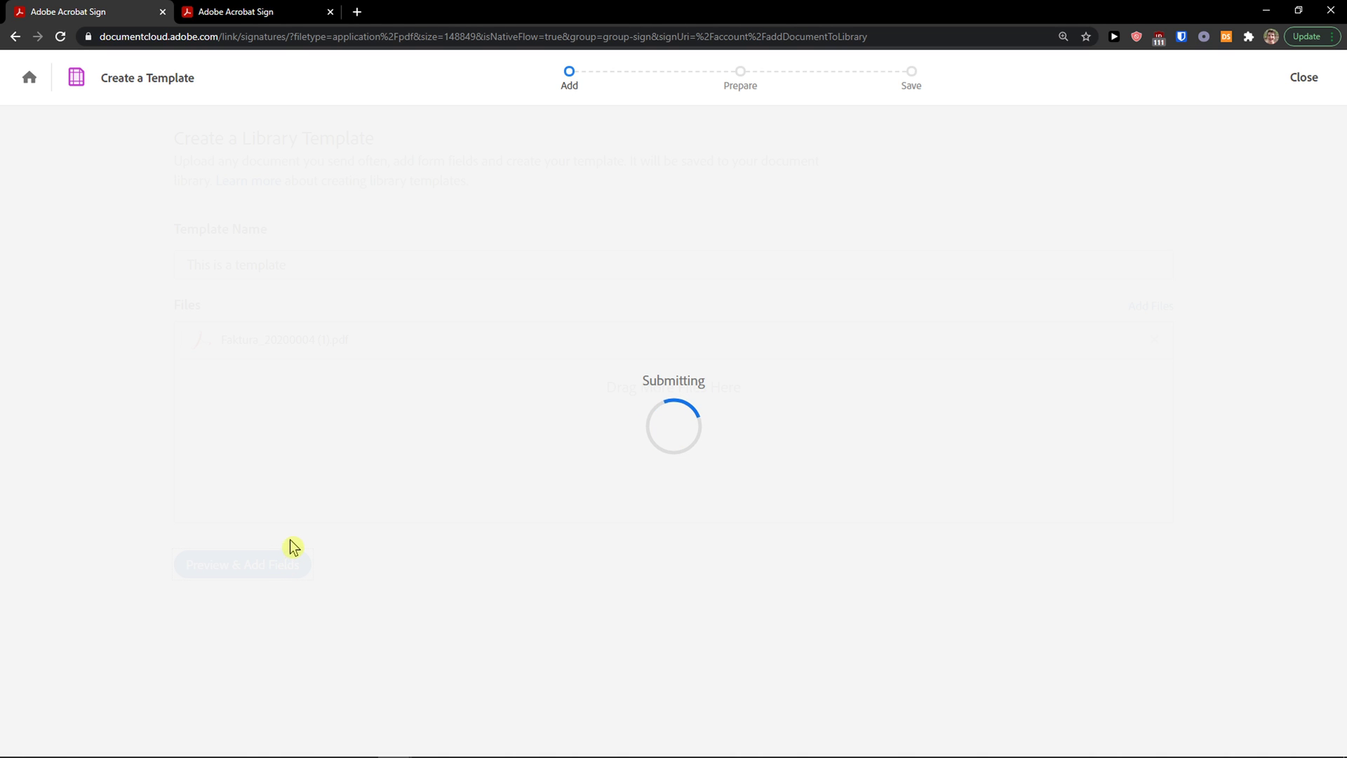
Step: Place a Signature field and an Initials field above it on the invoice
scroll(371, 500, "down", 6)
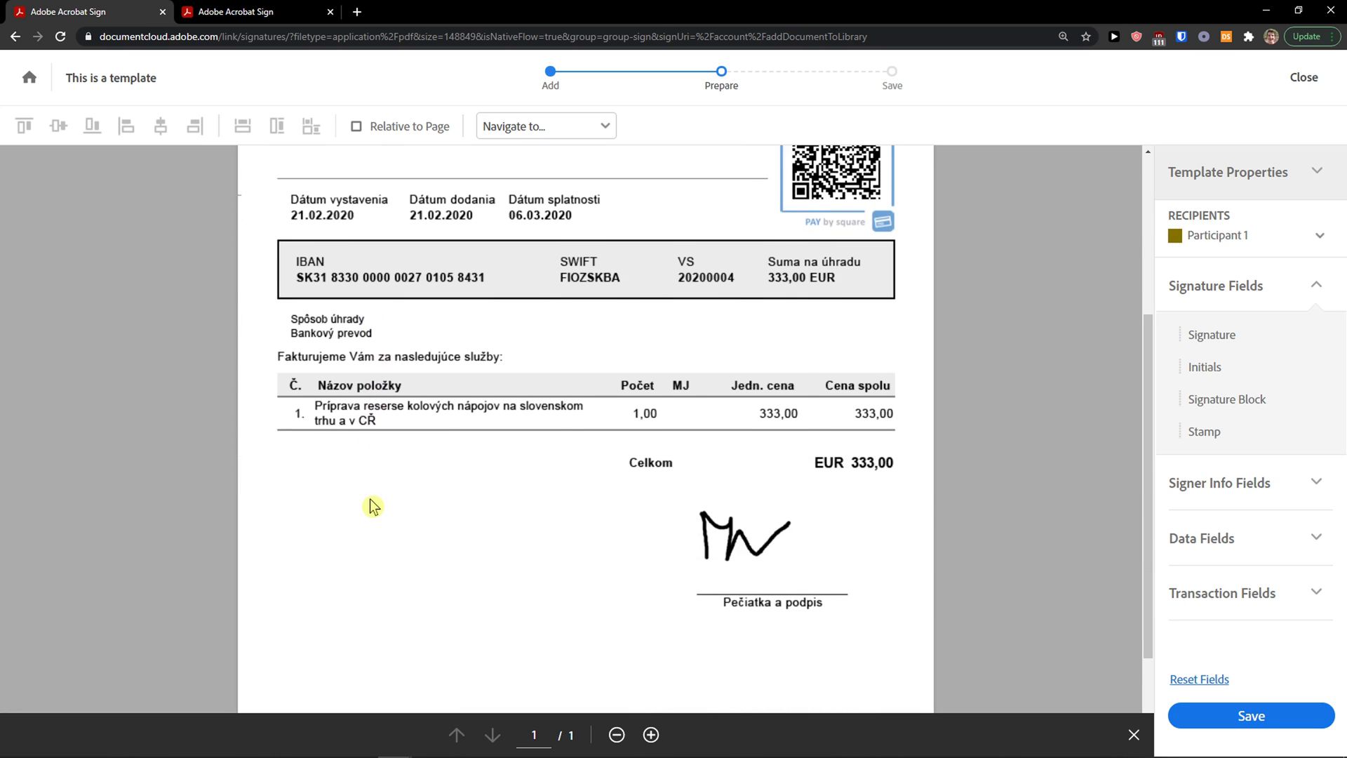
left_click(1320, 239)
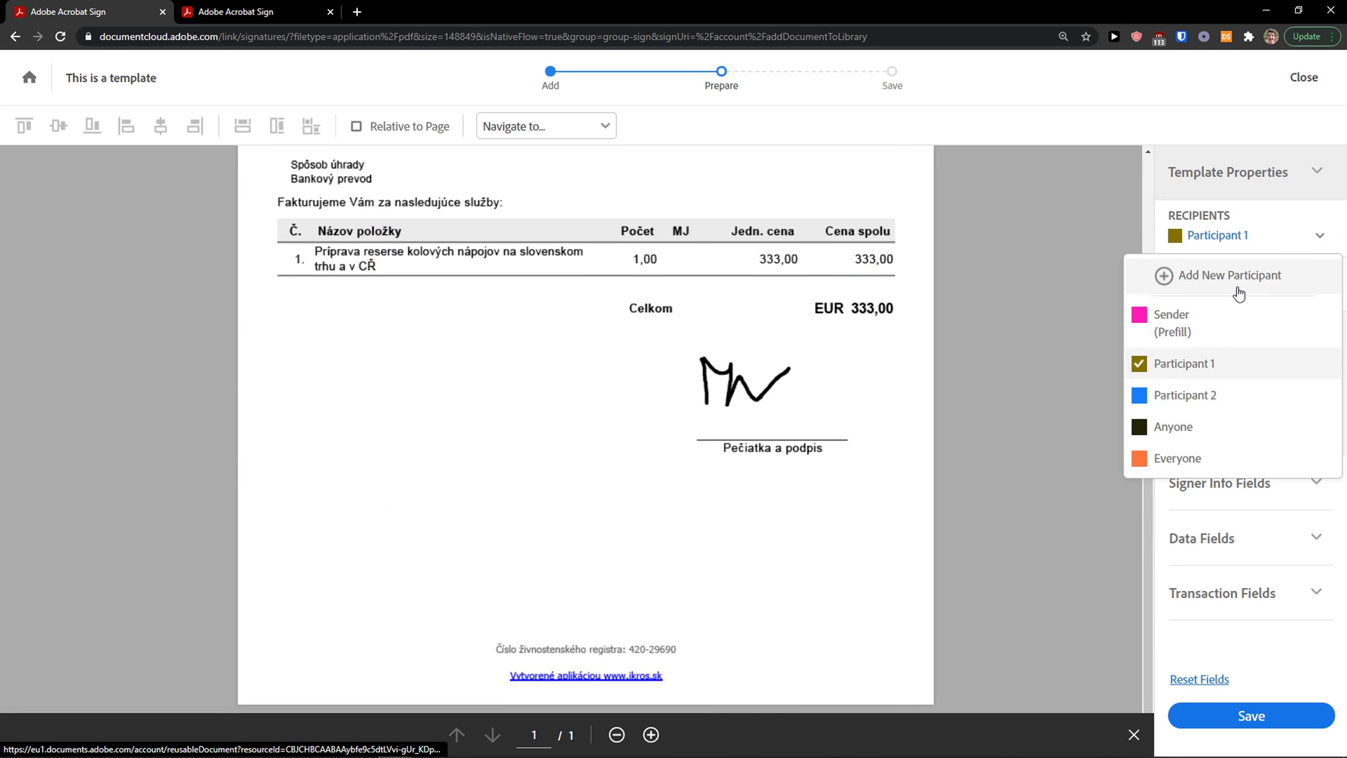
left_click(769, 448)
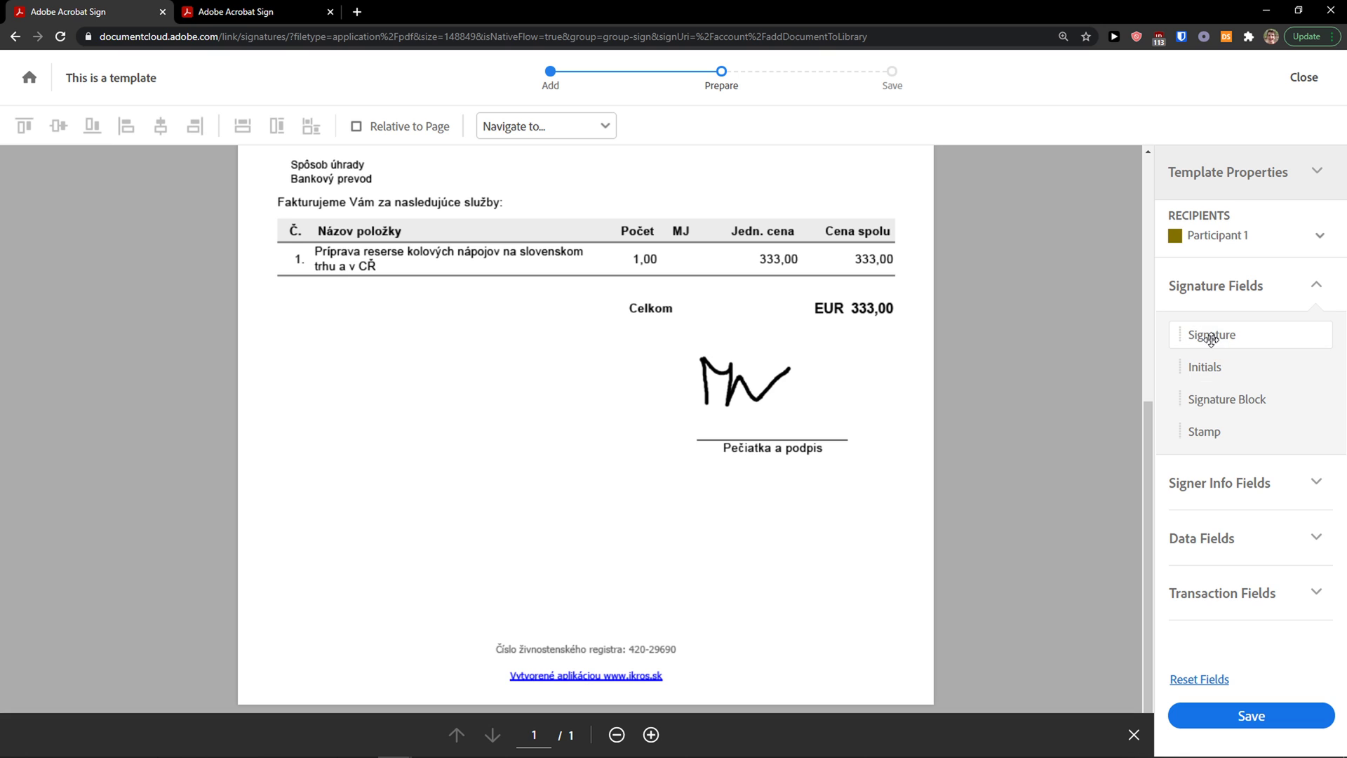
mouse_move(1225, 336)
left_mouse_down()
mouse_move(430, 394)
mouse_move(457, 388)
mouse_move(309, 376)
left_mouse_up()
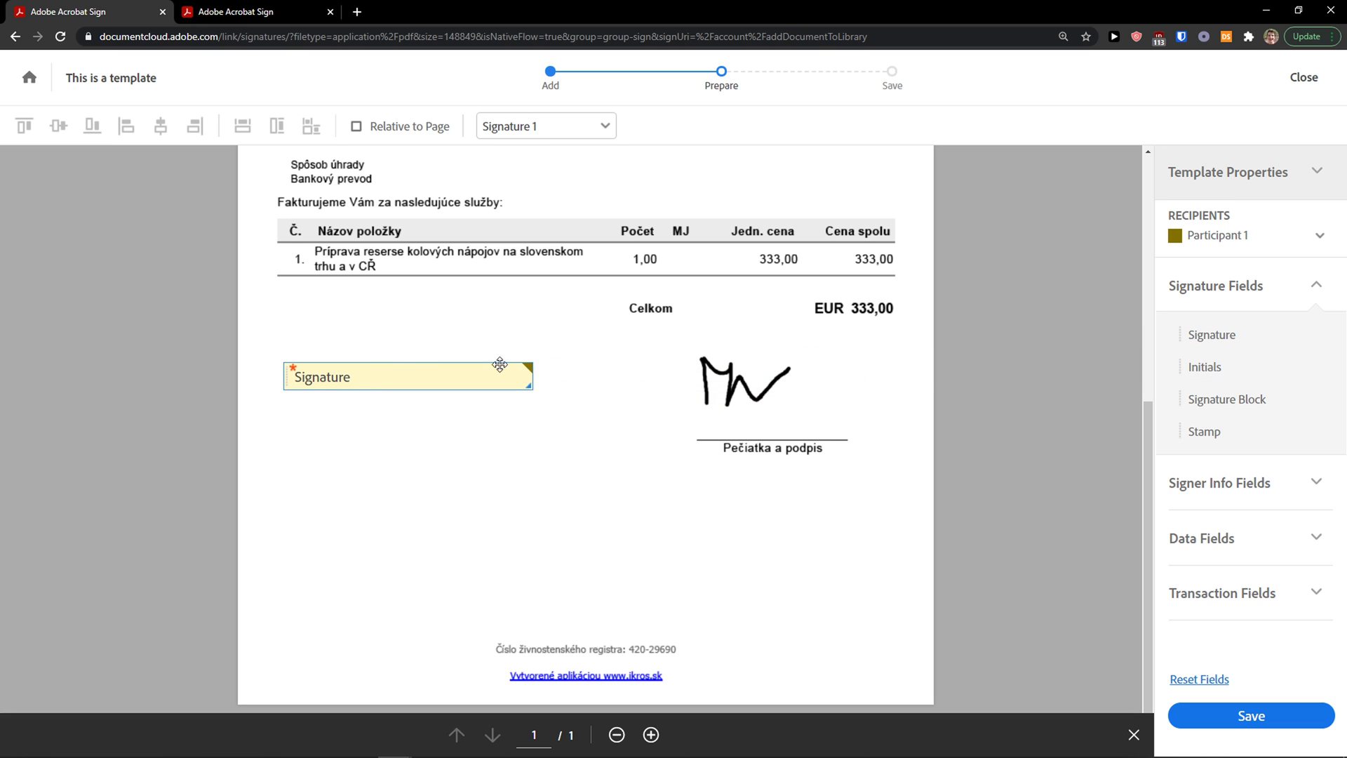
mouse_move(1204, 367)
left_mouse_down()
mouse_move(1193, 379)
mouse_move(368, 316)
left_mouse_up()
Step: Add an enlarged Date field below the Signature field and save the template
left_click(1248, 482)
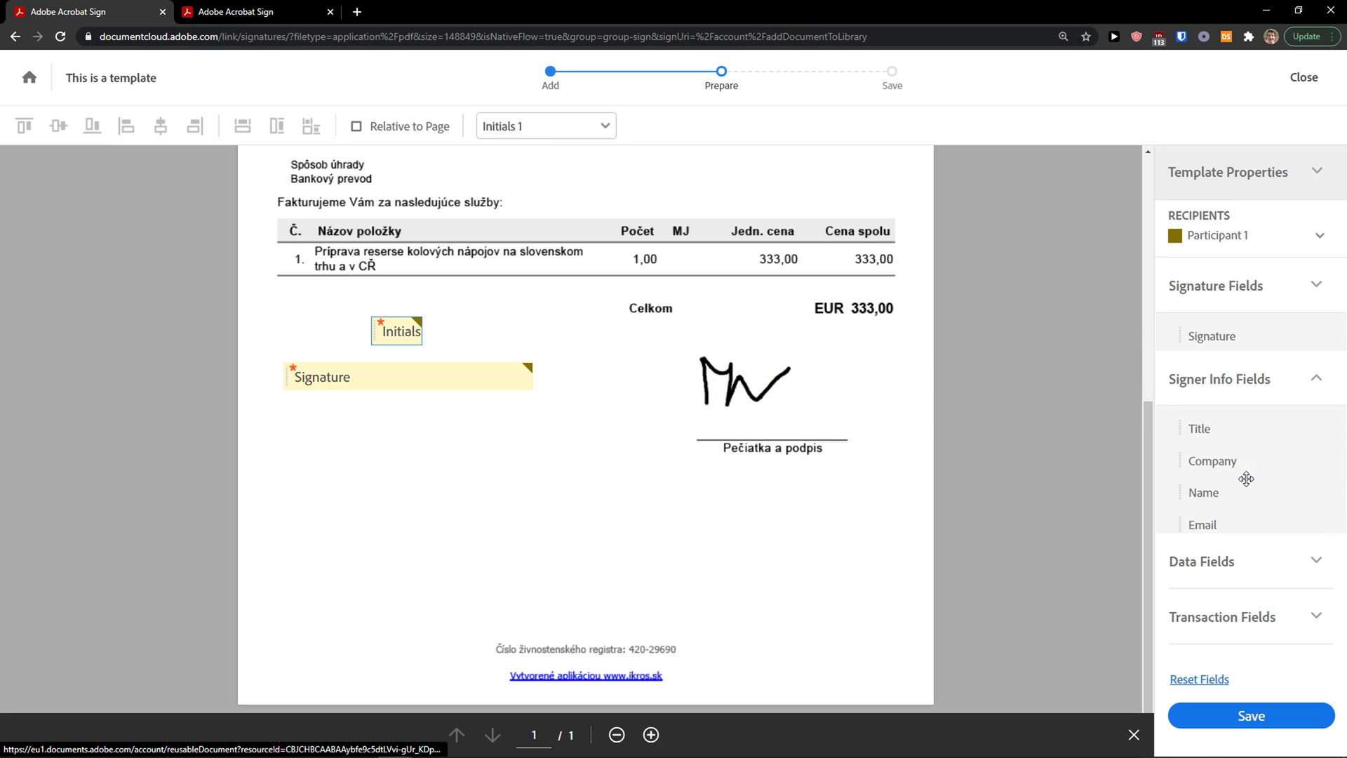
left_click_drag(1254, 508, 305, 443)
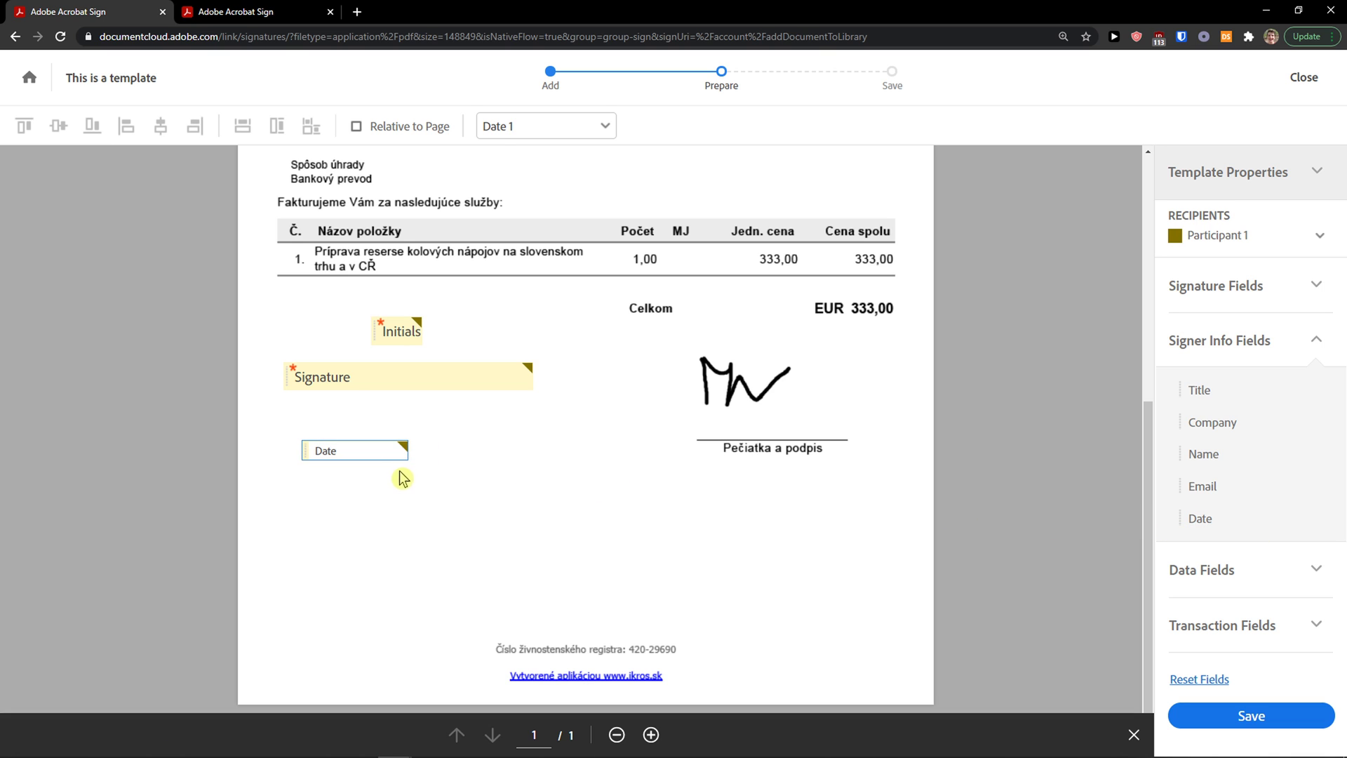
left_click_drag(405, 457, 586, 512)
left_click_drag(488, 492, 472, 460)
left_click(1263, 715)
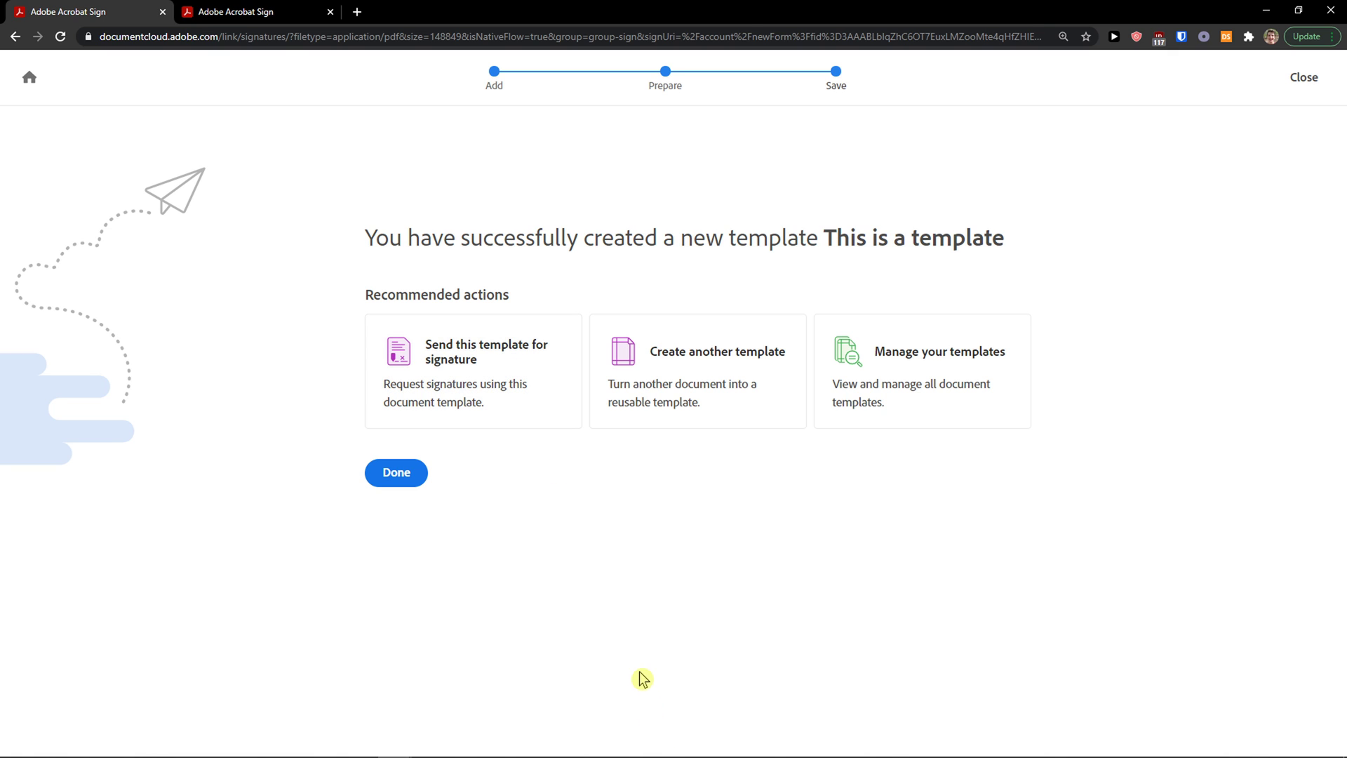
Step: Finish template creation, look at Documents, and return to the Acrobat home page
left_click(419, 479)
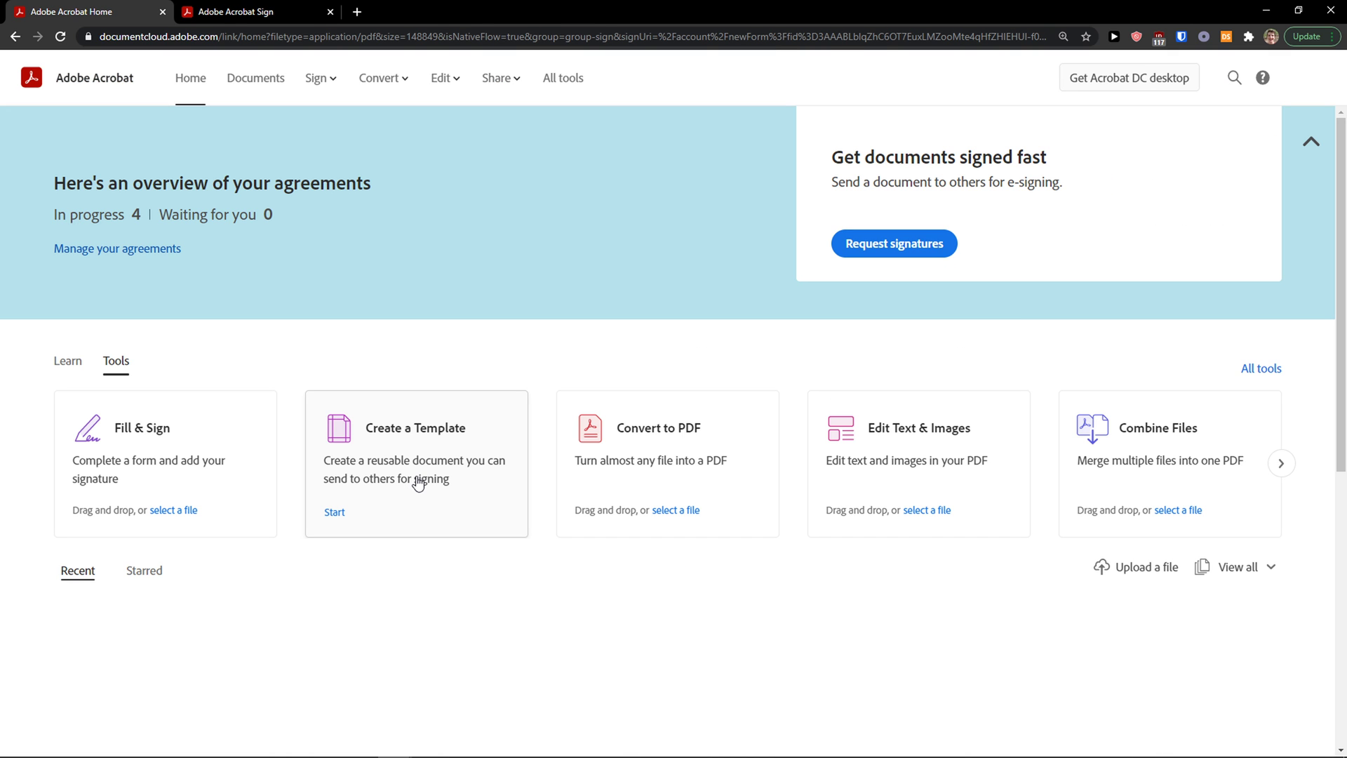
scroll(499, 561, "down", 1)
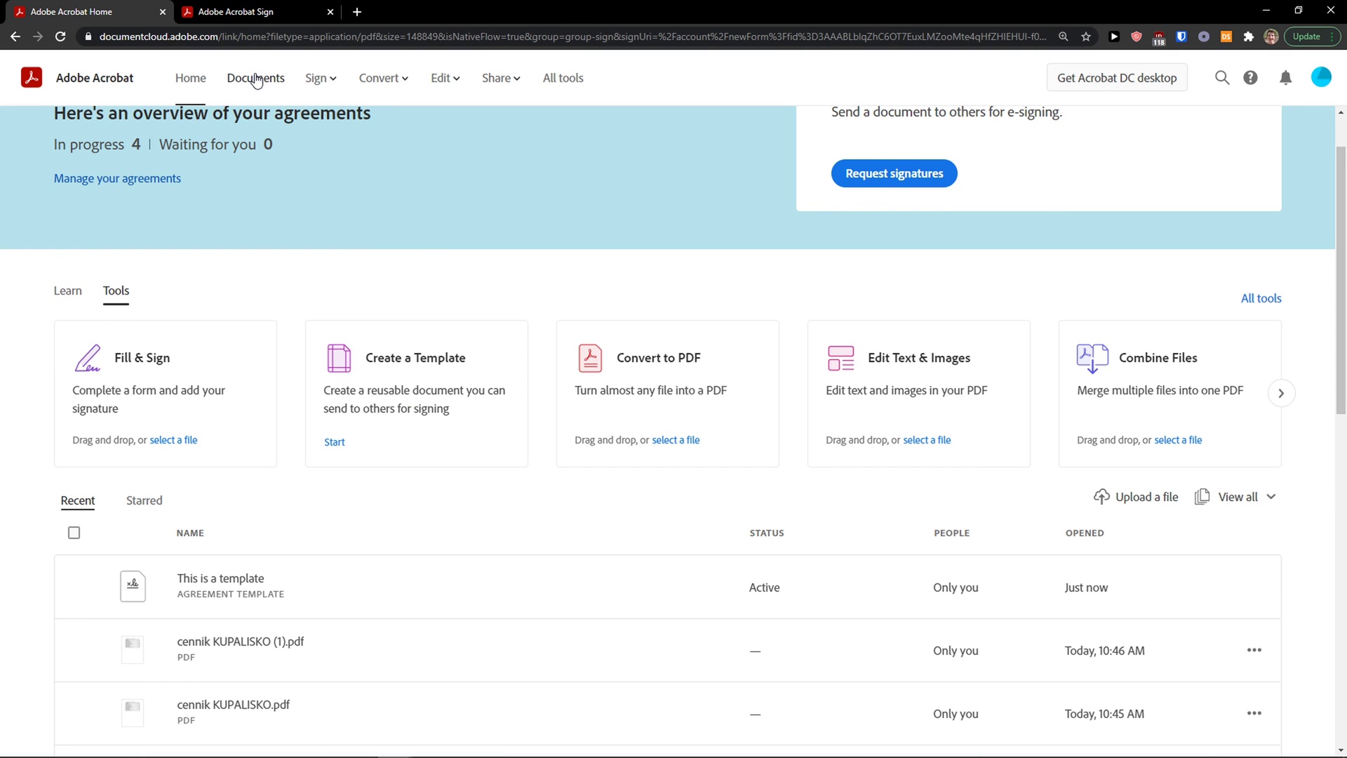
left_click(257, 82)
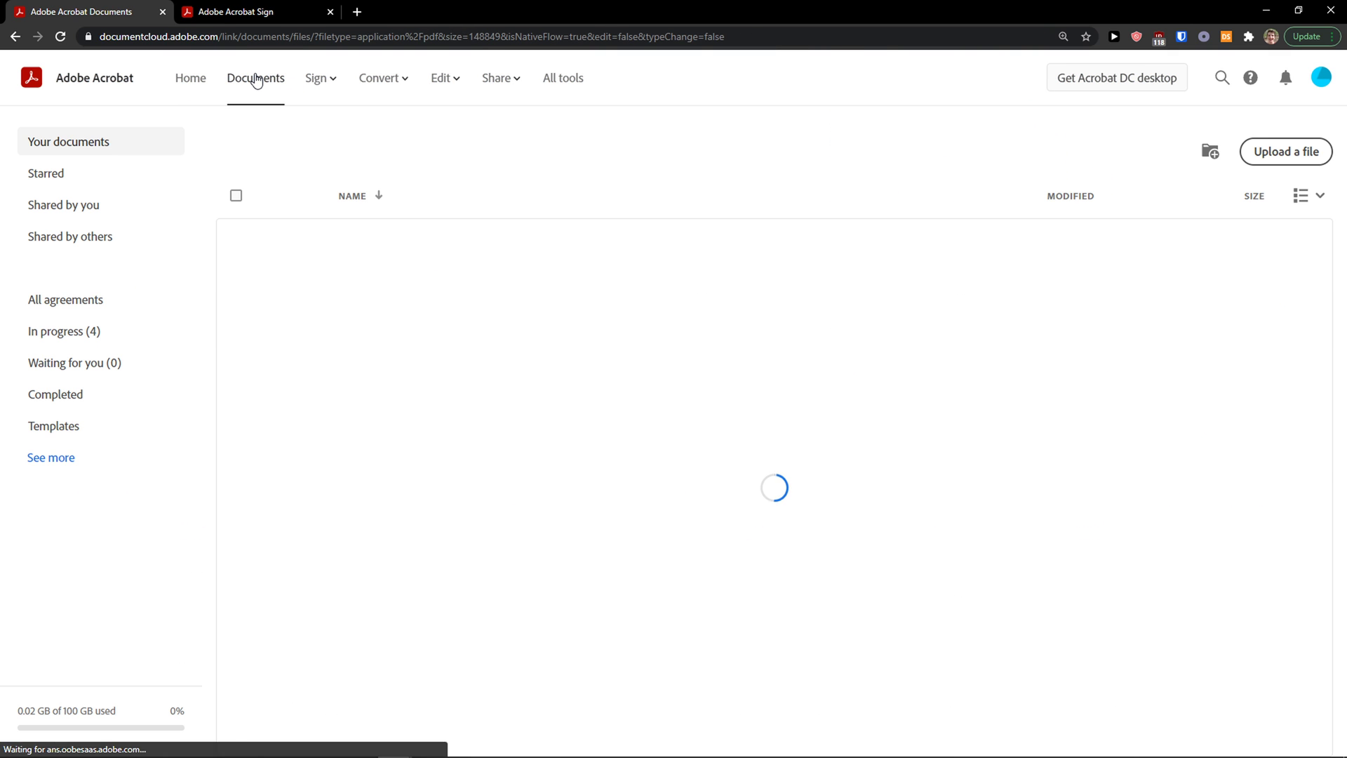
left_click(203, 84)
Step: Preview 'This is a template' from the Recent list, then go back home
scroll(583, 537, "down", 1)
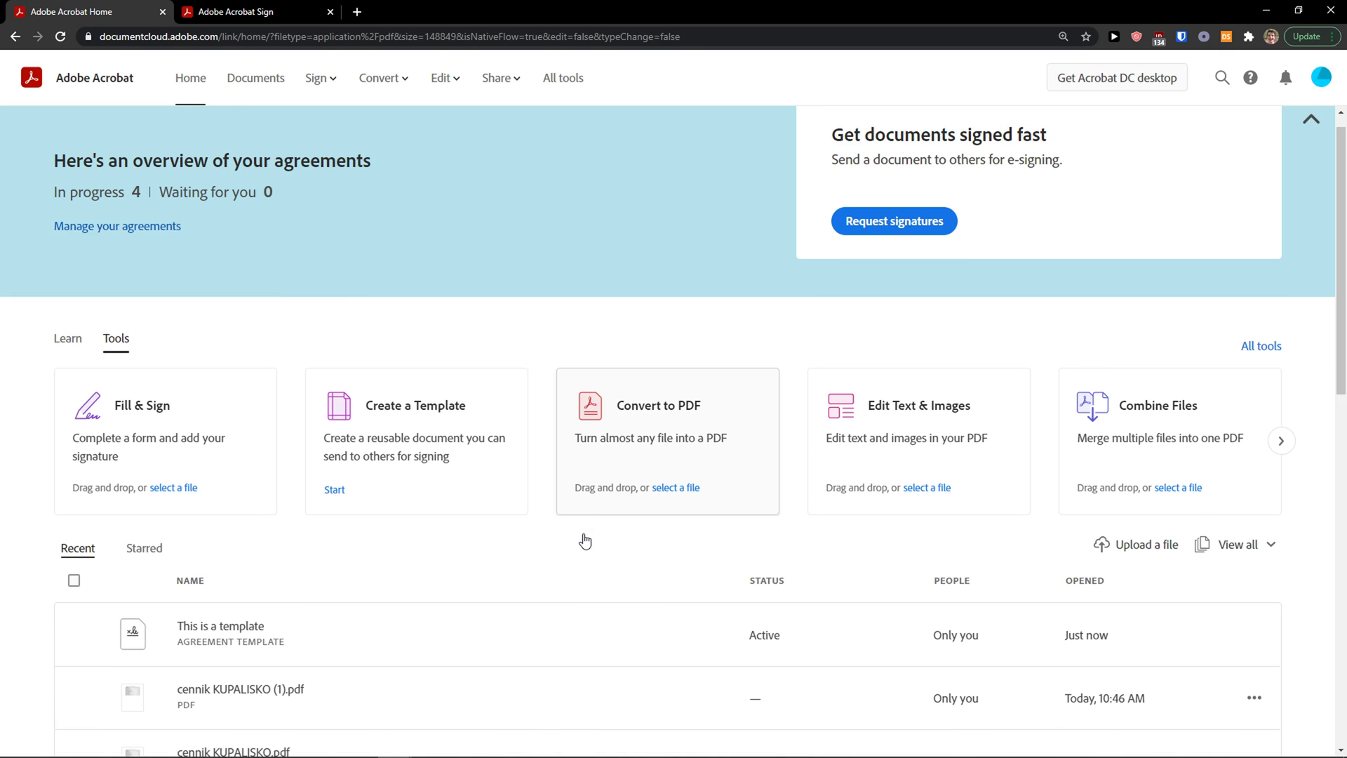
left_click(281, 582)
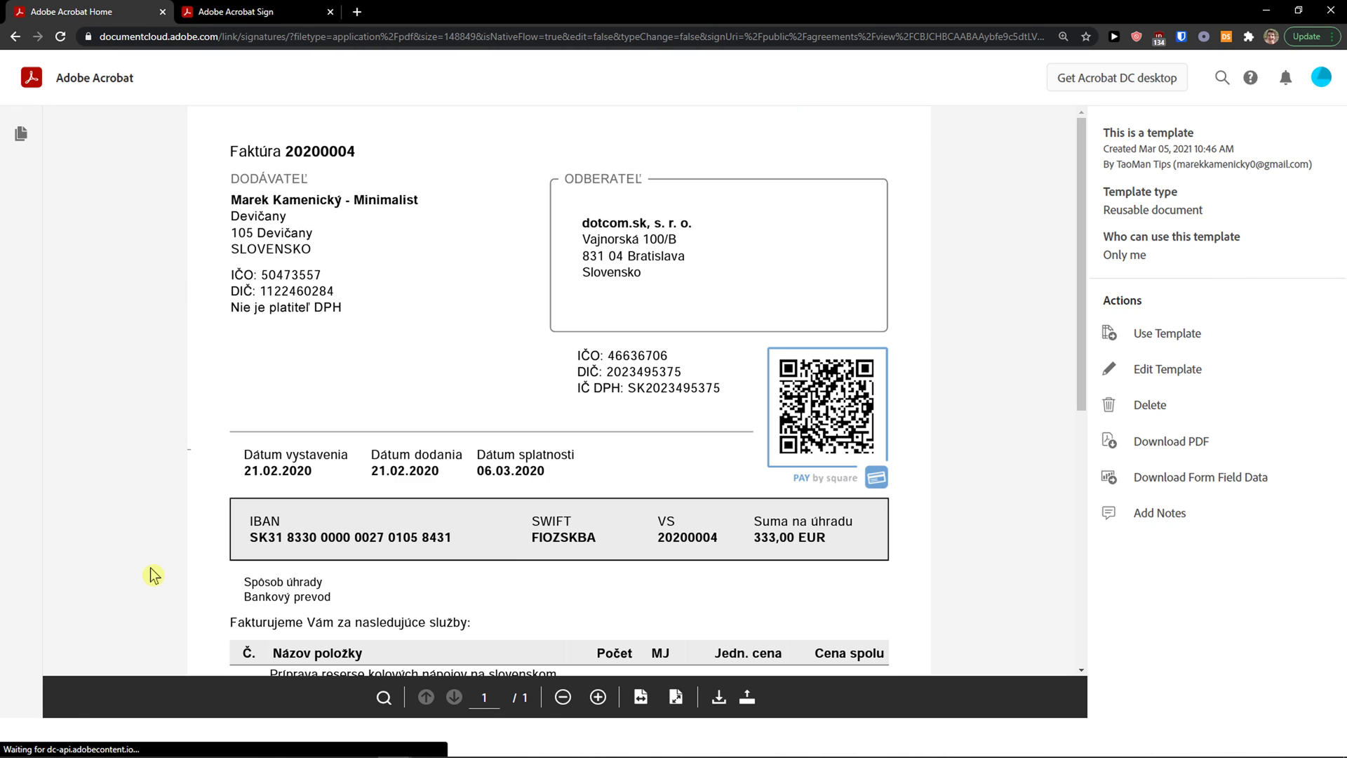
scroll(255, 547, "down", 7)
scroll(254, 546, "up", 2)
scroll(245, 544, "up", 5)
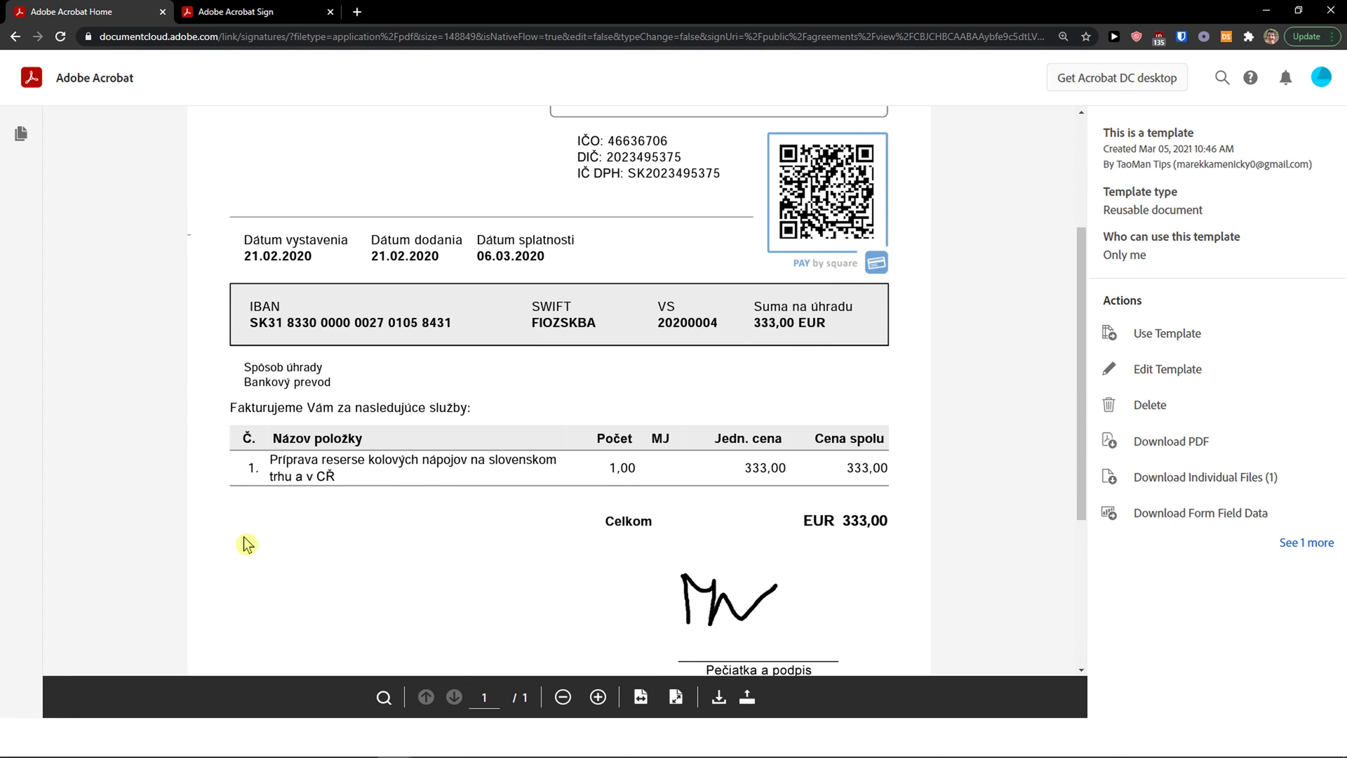
scroll(532, 517, "down", 7)
scroll(532, 520, "up", 6)
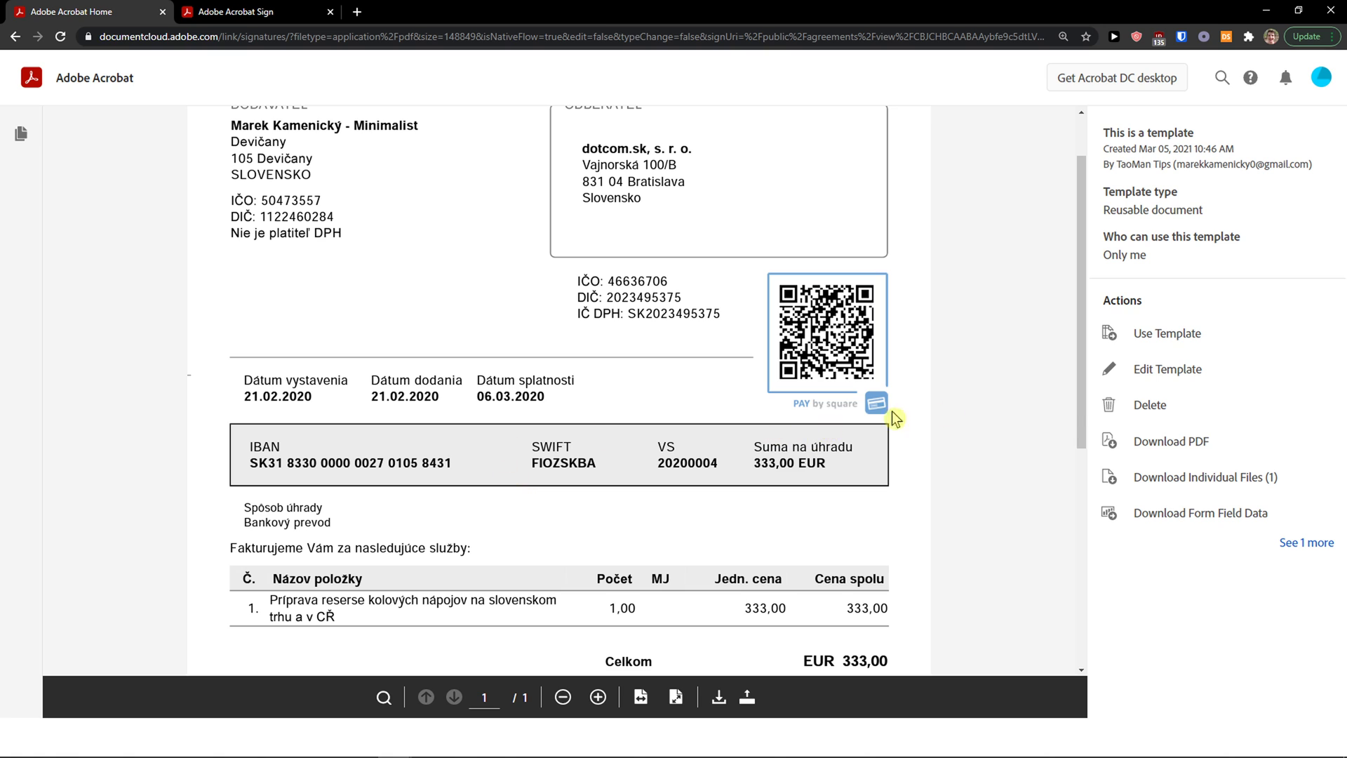
left_click(27, 42)
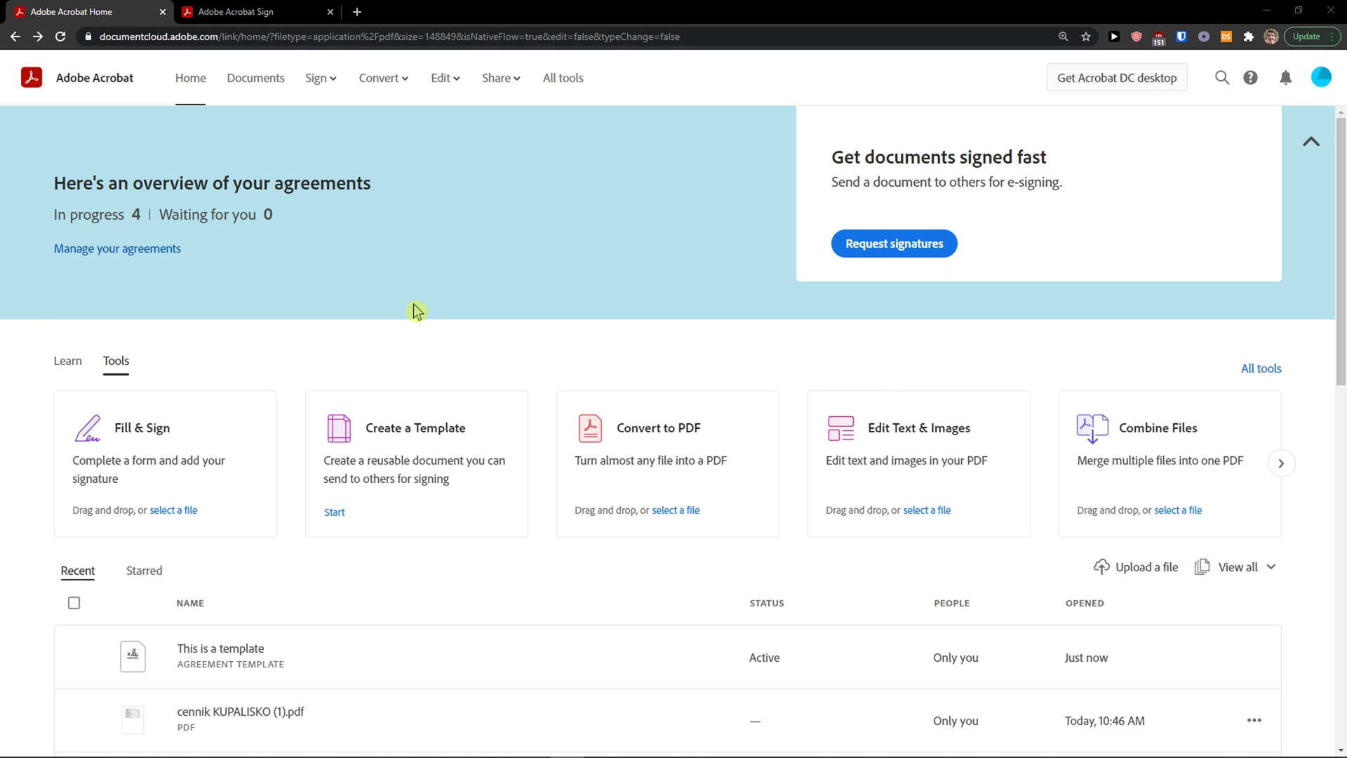
Step: Open cennik KUPALISKO.pdf from the computer in the Add Comments tool
left_click(442, 78)
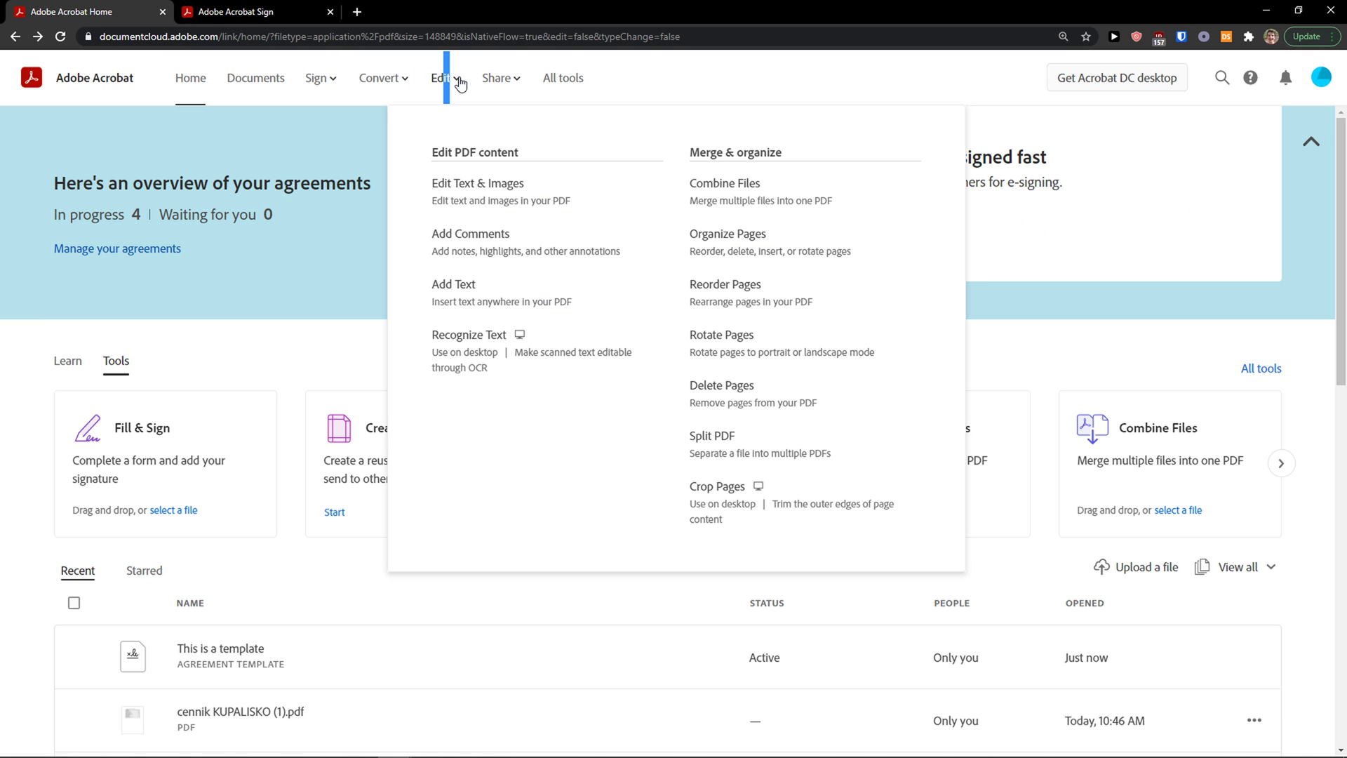
left_click(461, 72)
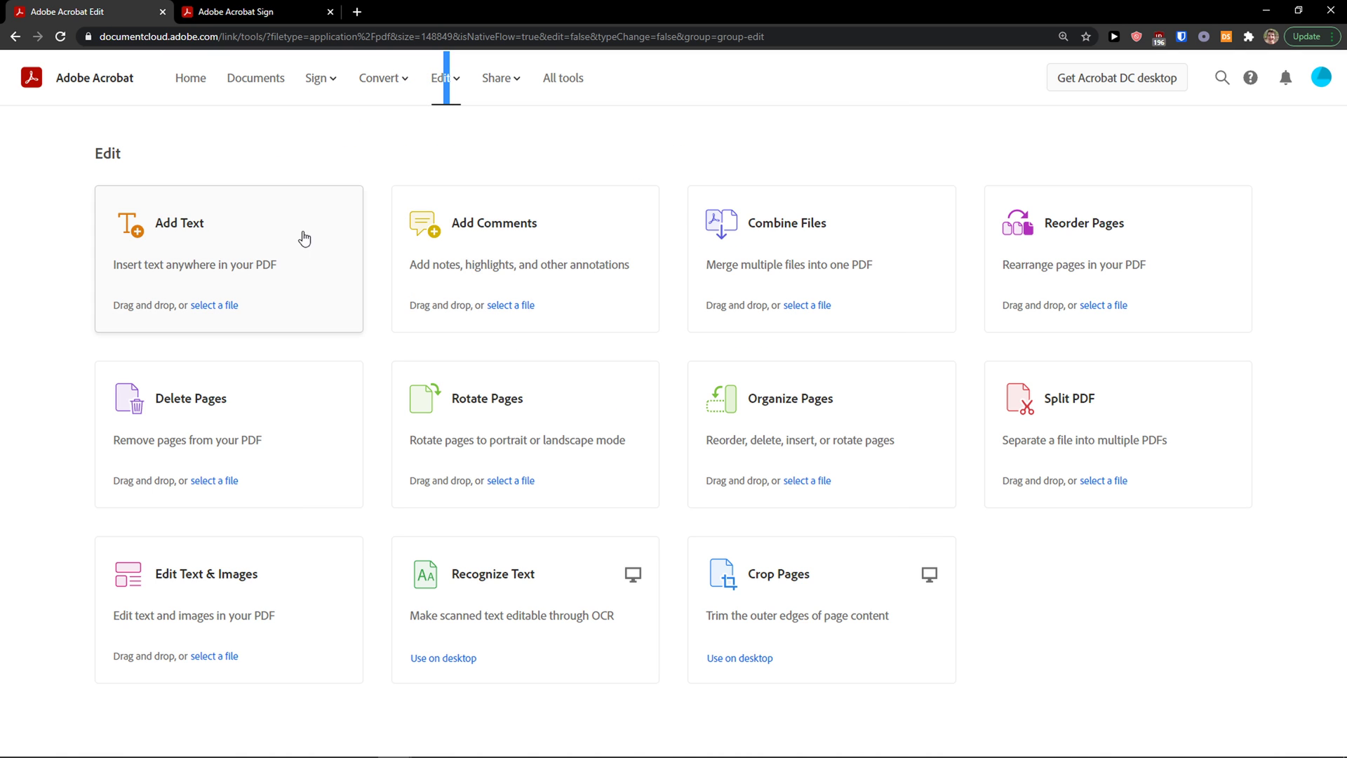
left_click(273, 238)
left_click(675, 477)
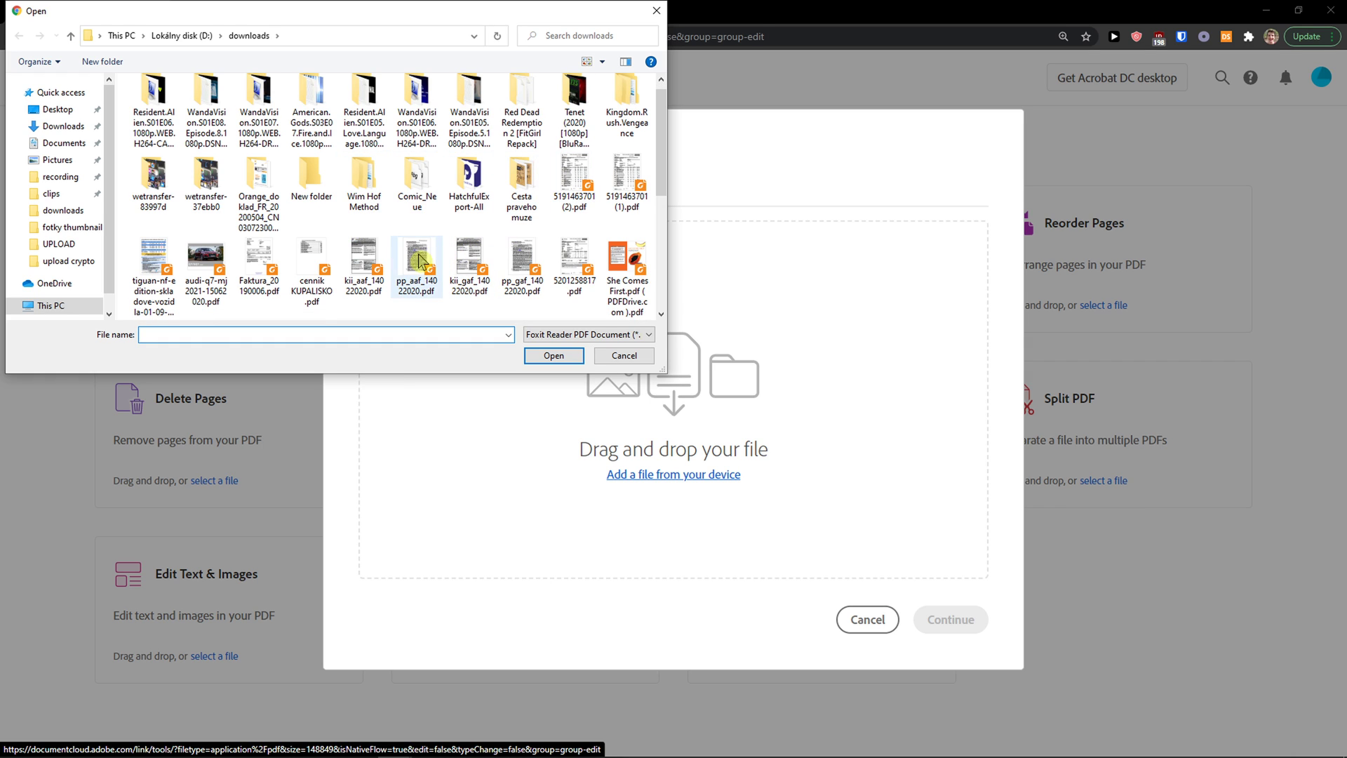
double_click(328, 262)
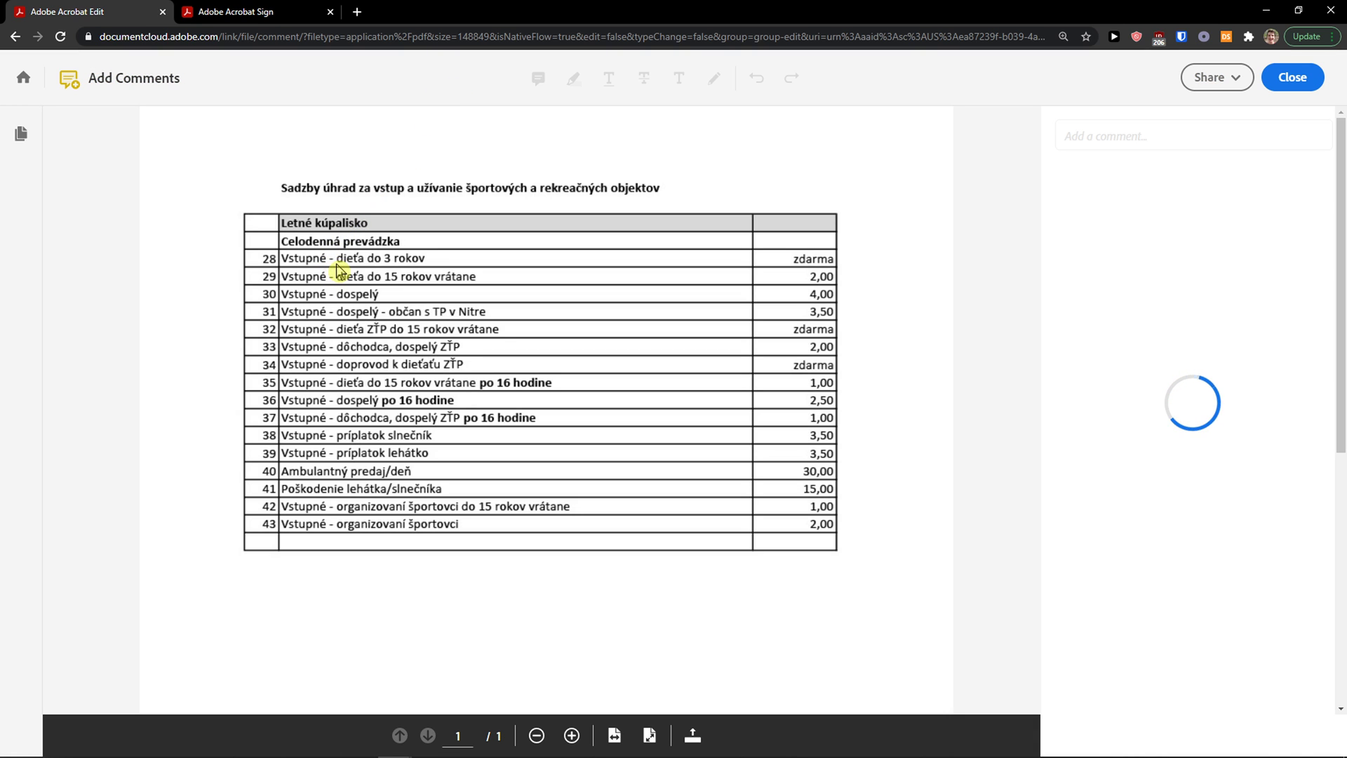
Step: Highlight 'dieťa do 3 rokov' in row 28 of the price list
left_click(336, 266)
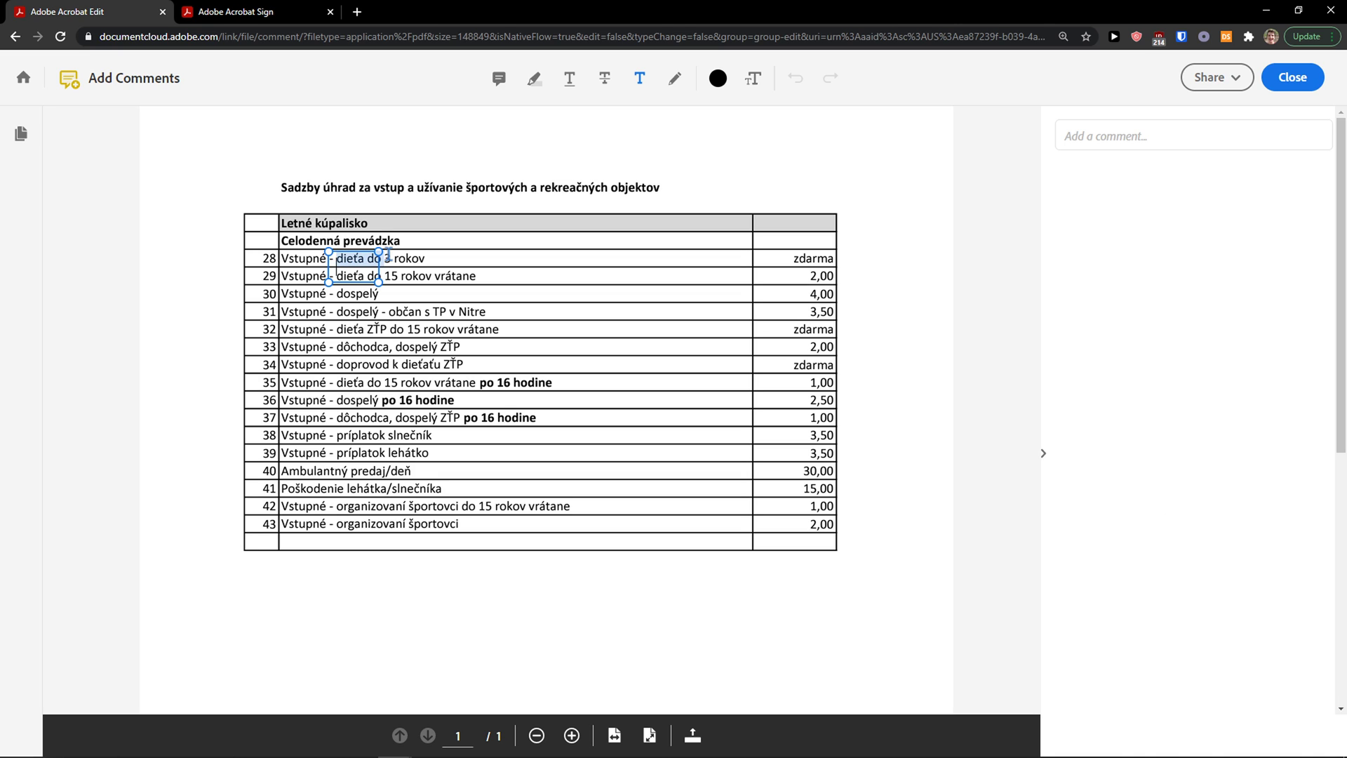
left_click(423, 250)
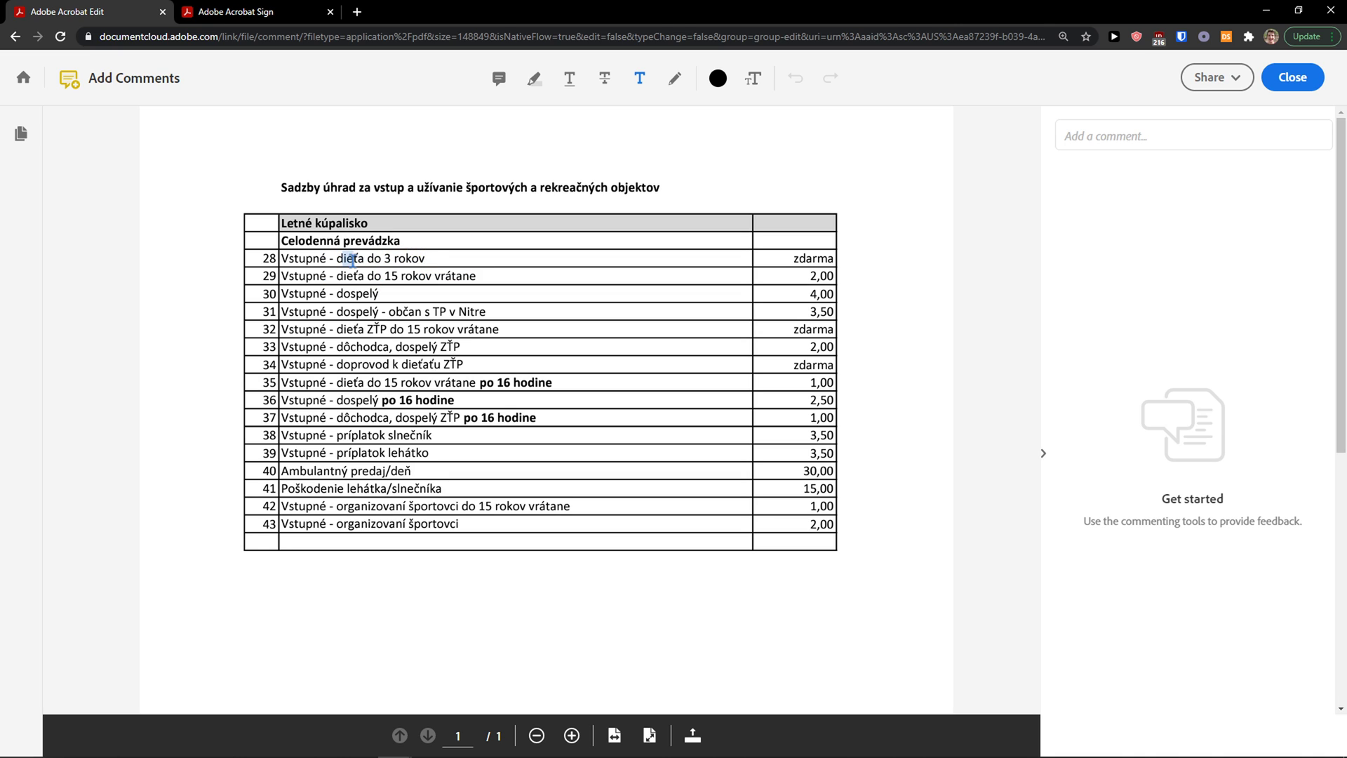
left_click_drag(344, 259, 425, 260)
left_click(428, 257)
left_click_drag(282, 275, 425, 275)
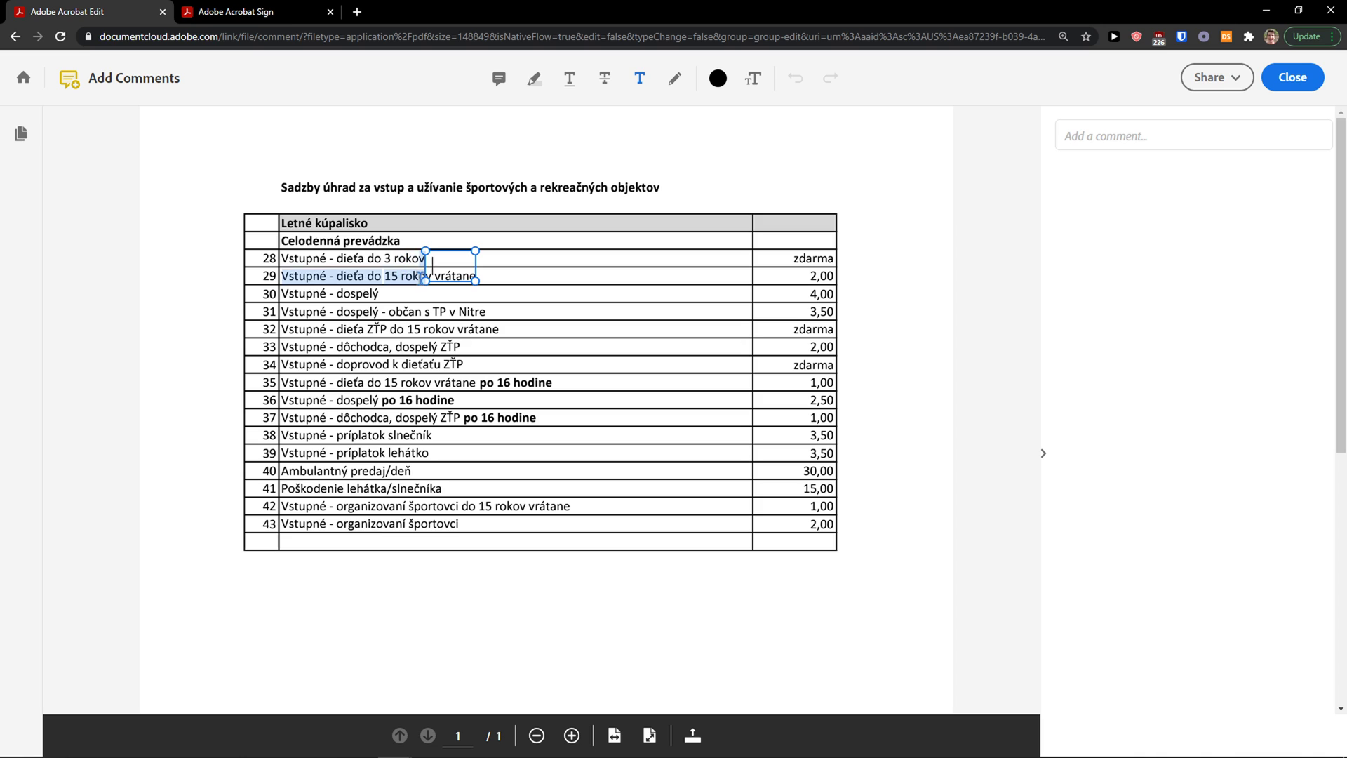
left_click(419, 273)
left_click(542, 83)
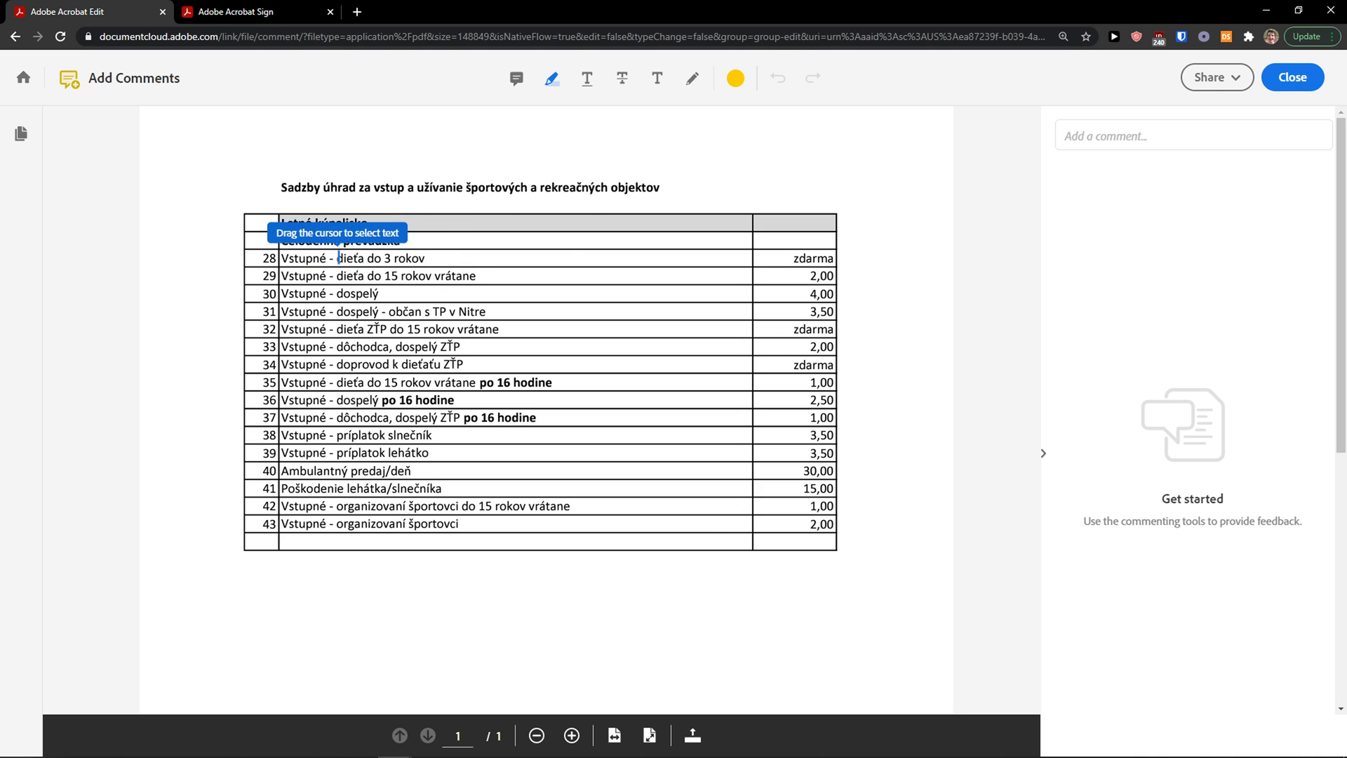
left_click_drag(338, 259, 426, 258)
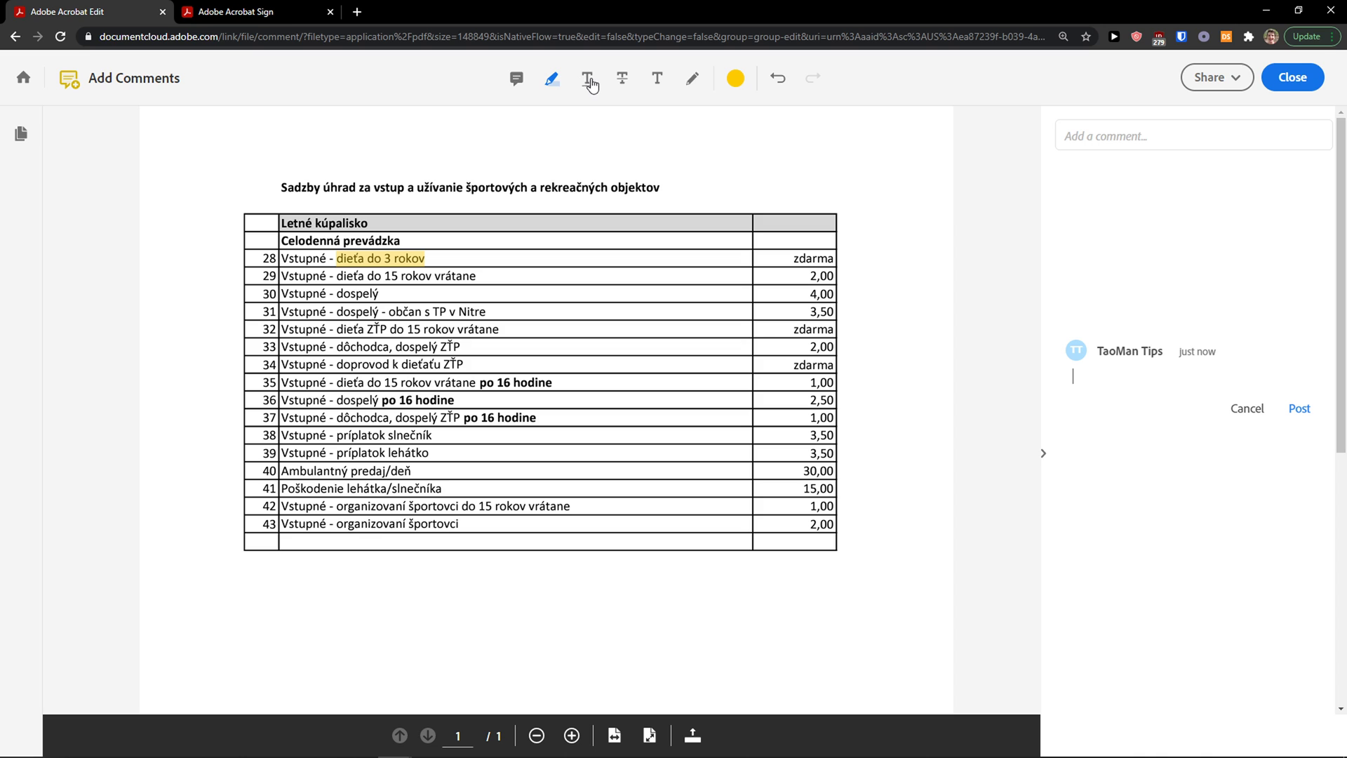
Step: Underline the start of row 29 and post a 'Yolo' comment on it
left_click(687, 83)
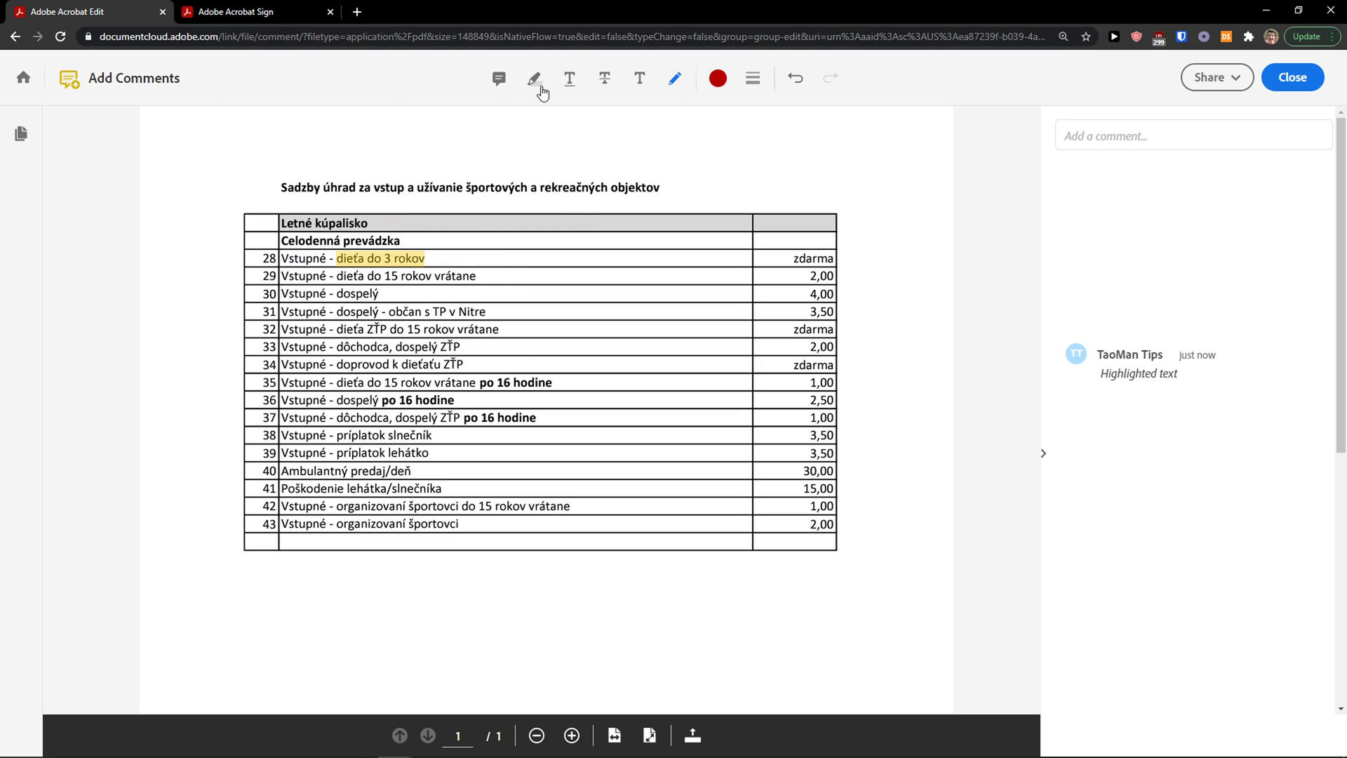
left_click(570, 78)
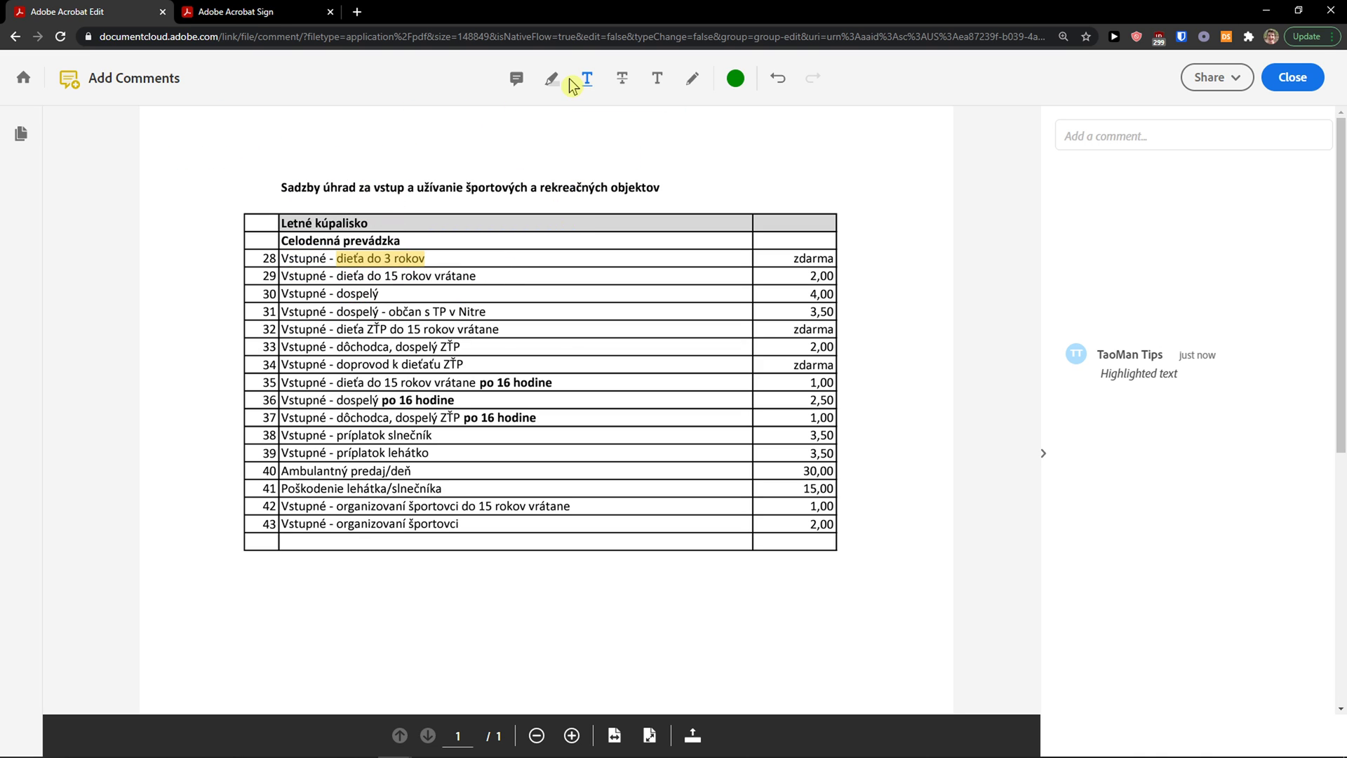
left_click_drag(289, 277, 487, 276)
left_click(284, 276)
type("o")
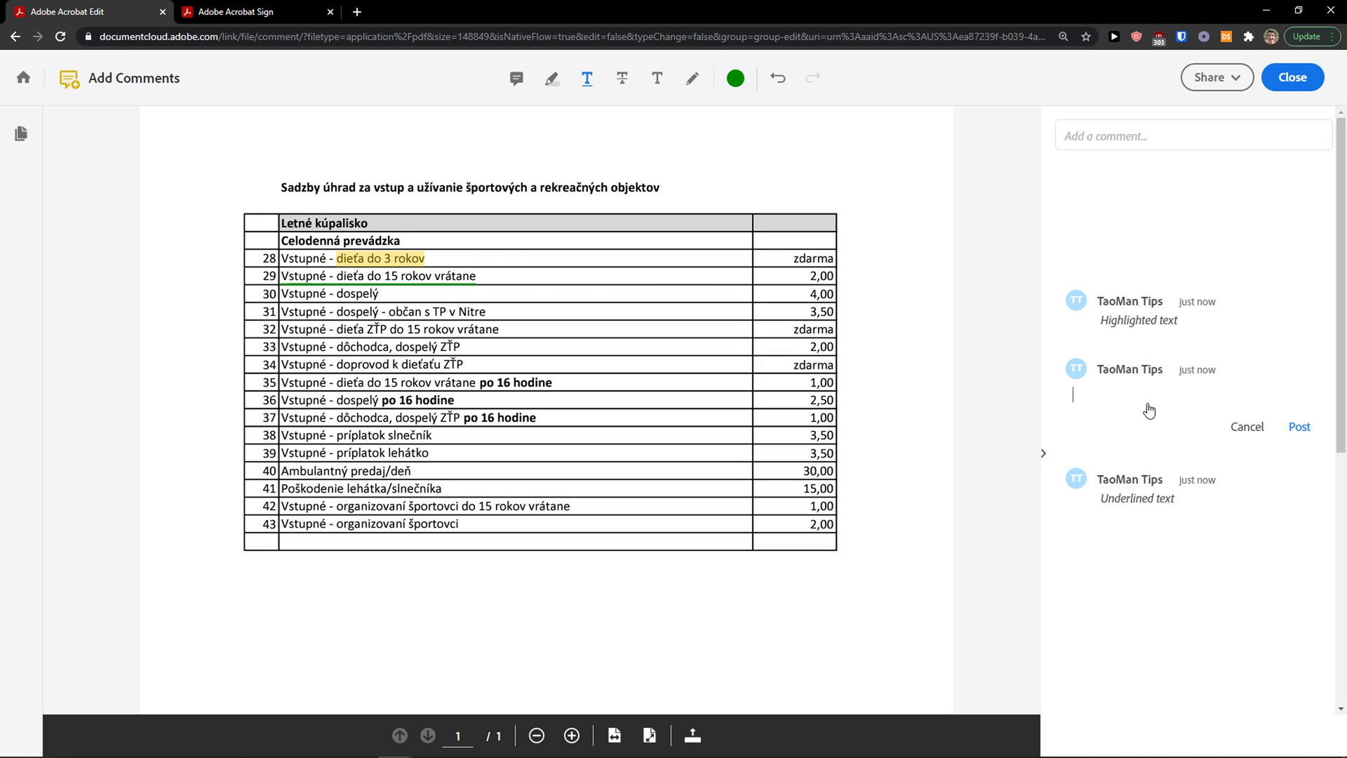
type("Yolo")
key("Return")
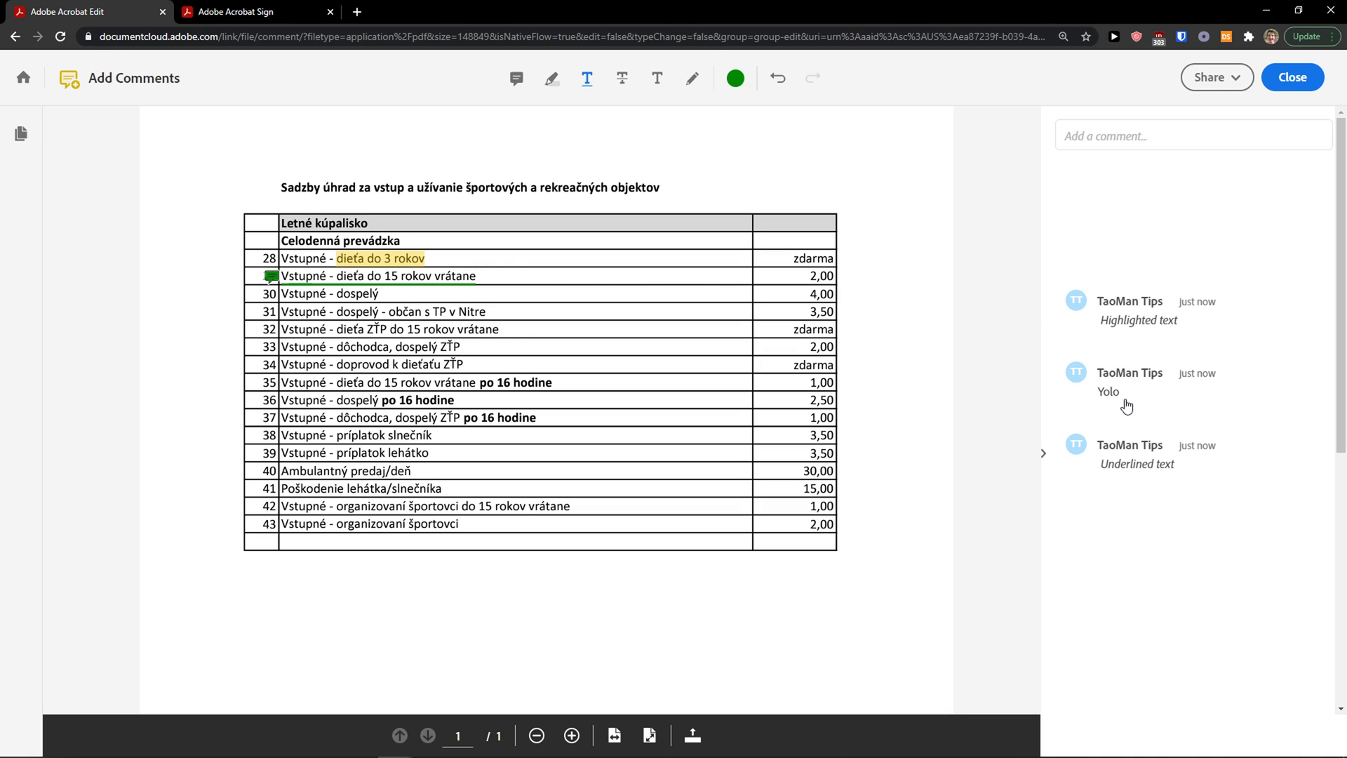
left_click(657, 78)
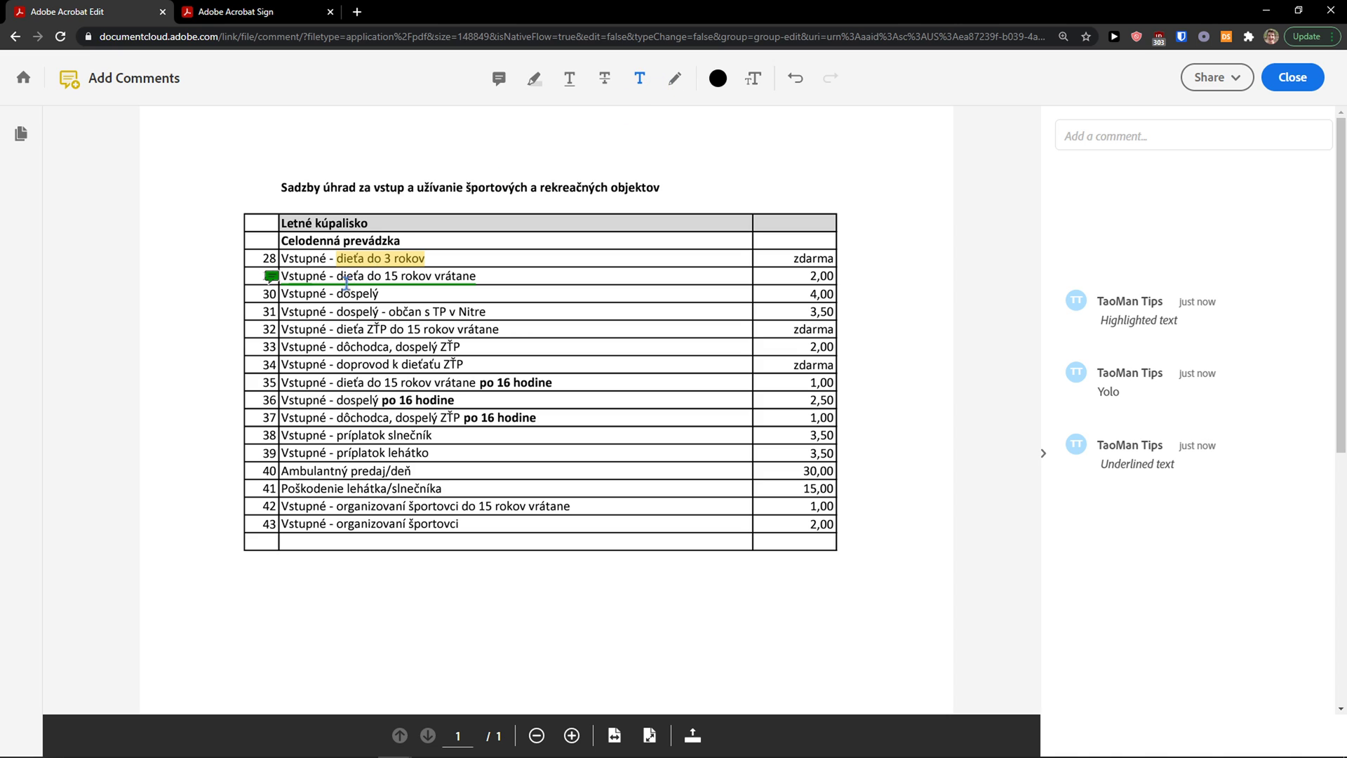